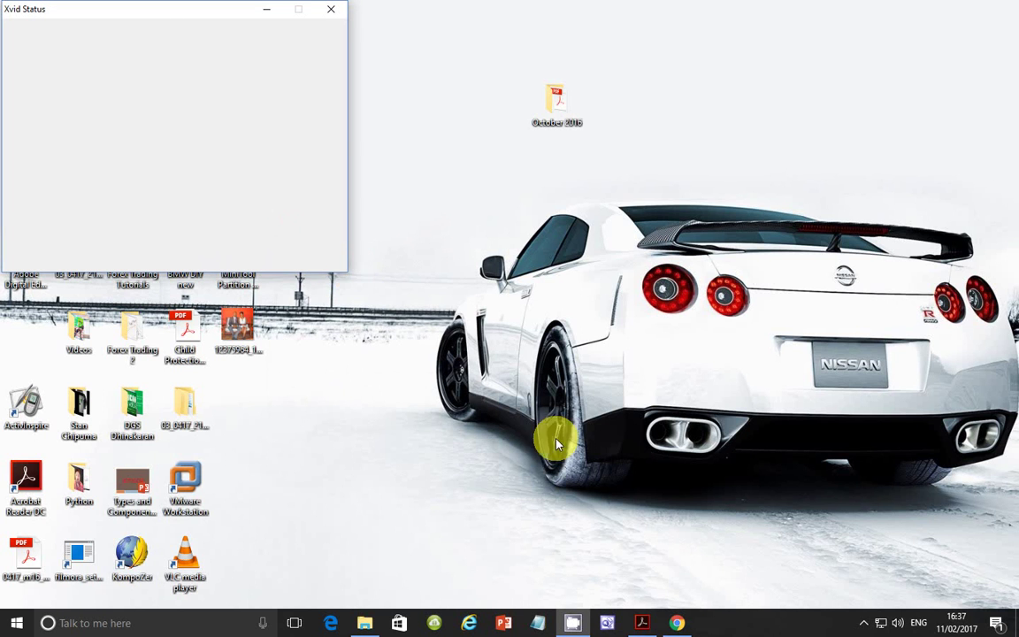
Open N216CHECKLIST from the 0417_w16_sf_02 folder in Word
{"action": "left_click", "coordinate": [641, 619]}
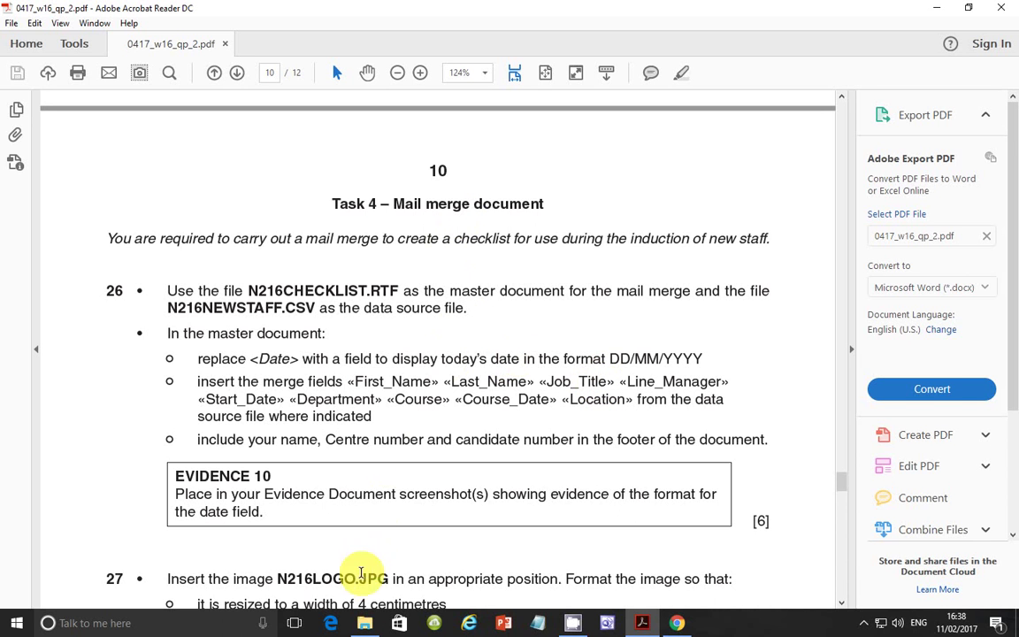
{"action": "left_click", "coordinate": [363, 625]}
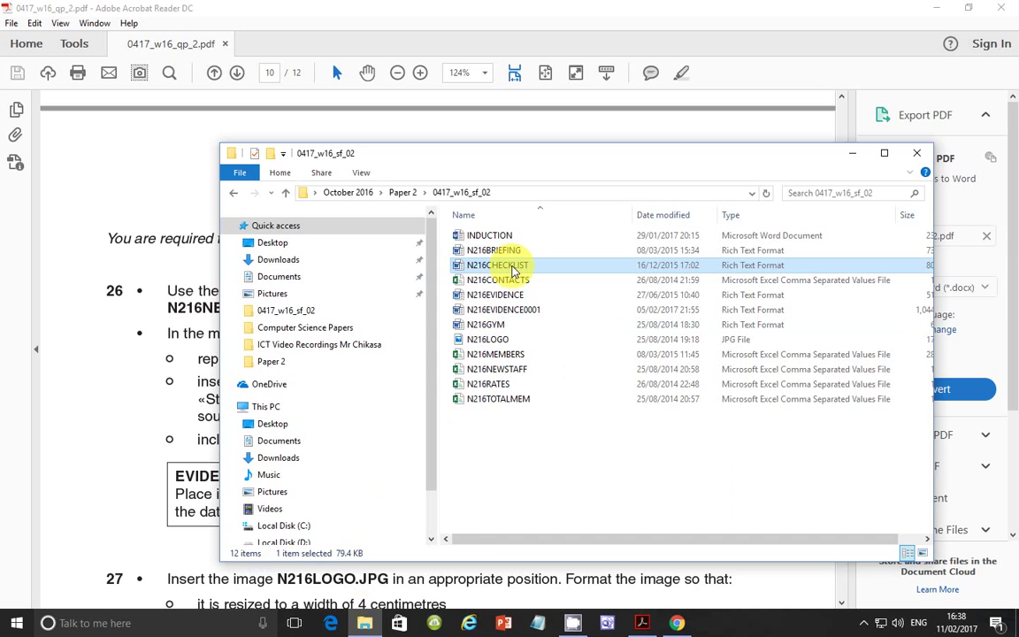
{"action": "double_click", "coordinate": [513, 268]}
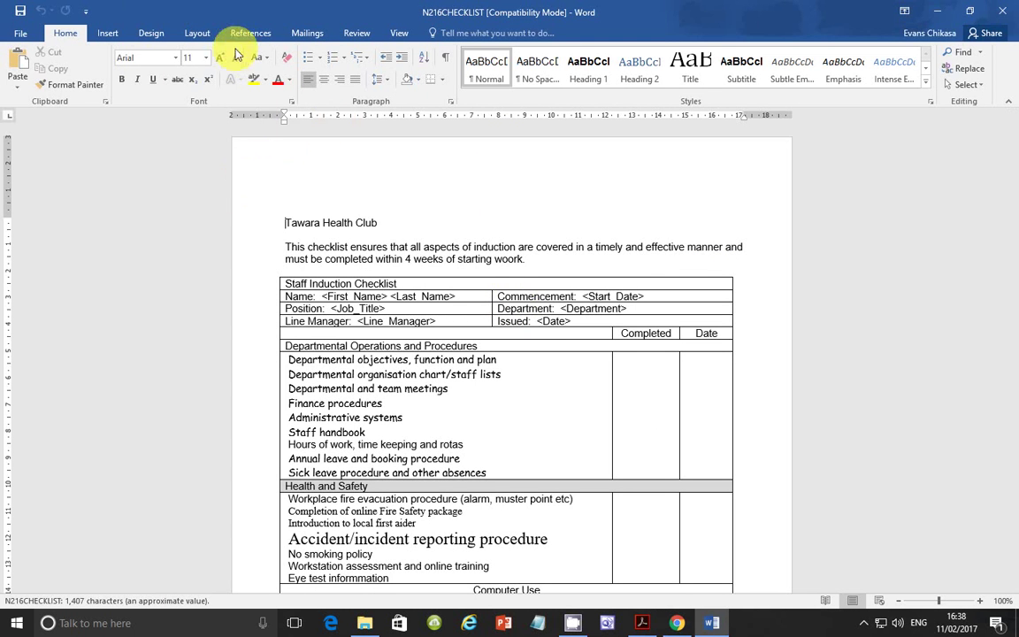
Start choosing an existing recipient list from Mailings, browsing the Desktop
{"action": "left_click", "coordinate": [303, 33]}
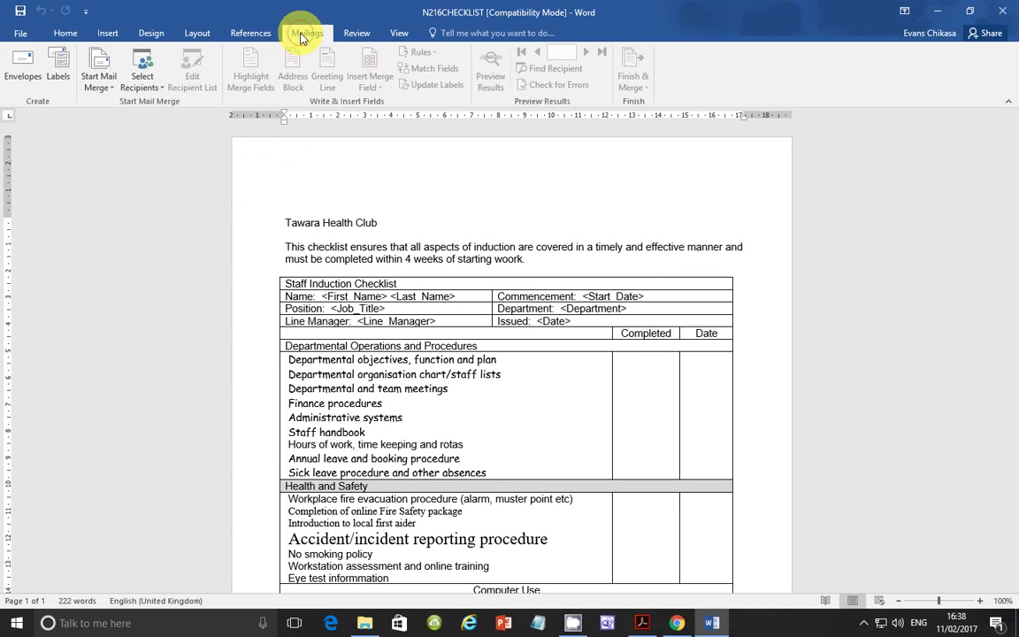
{"action": "left_click", "coordinate": [154, 89]}
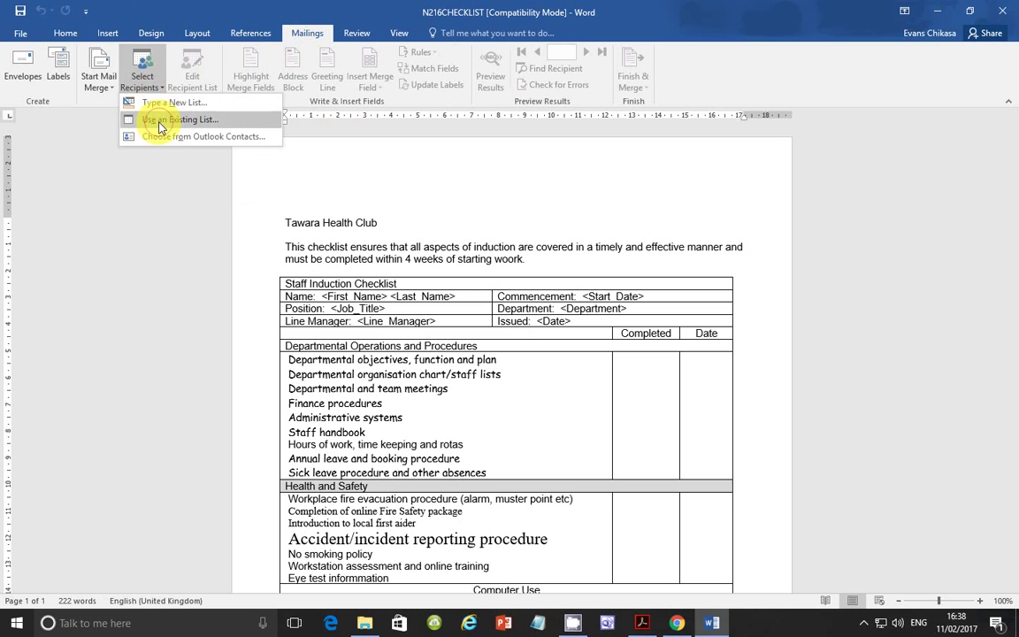
{"action": "left_click", "coordinate": [160, 125]}
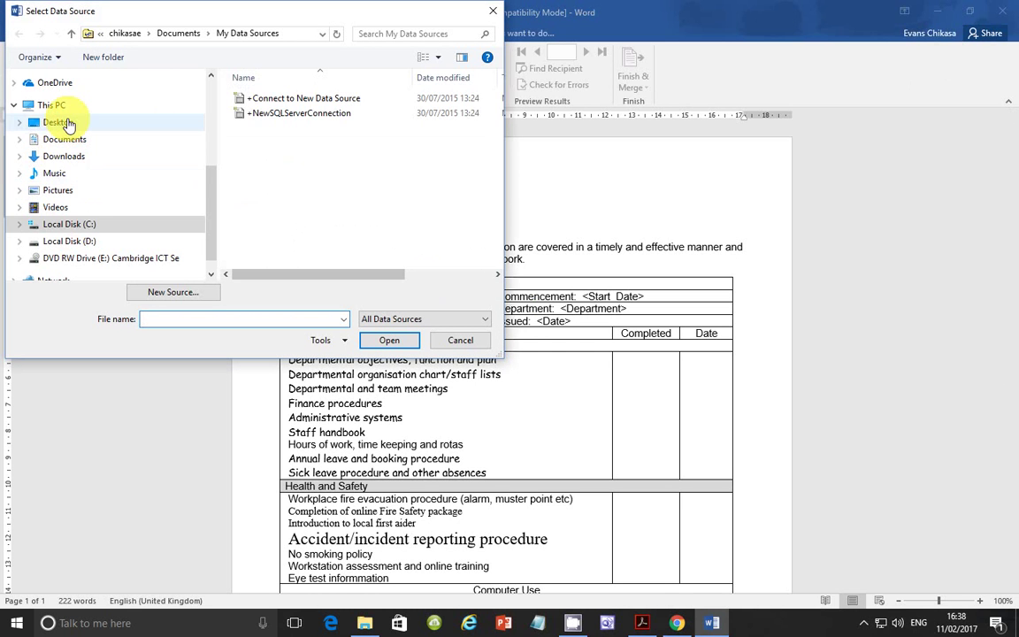
{"action": "left_click", "coordinate": [69, 124]}
{"action": "scroll", "coordinate": [349, 182], "scroll_direction": "down", "scroll_amount": 2}
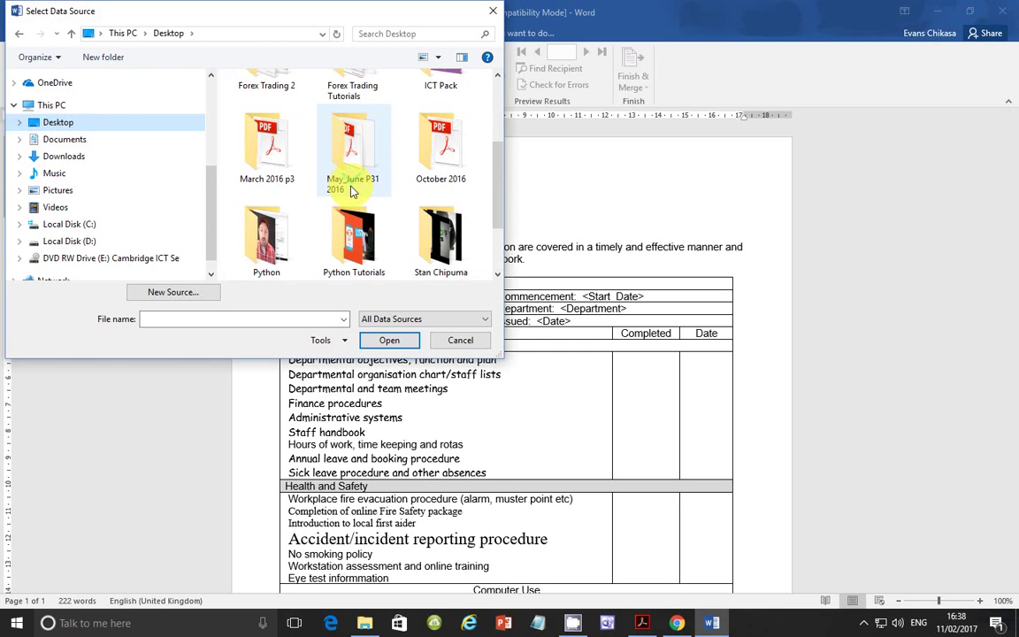
{"action": "scroll", "coordinate": [351, 192], "scroll_direction": "down", "scroll_amount": 1}
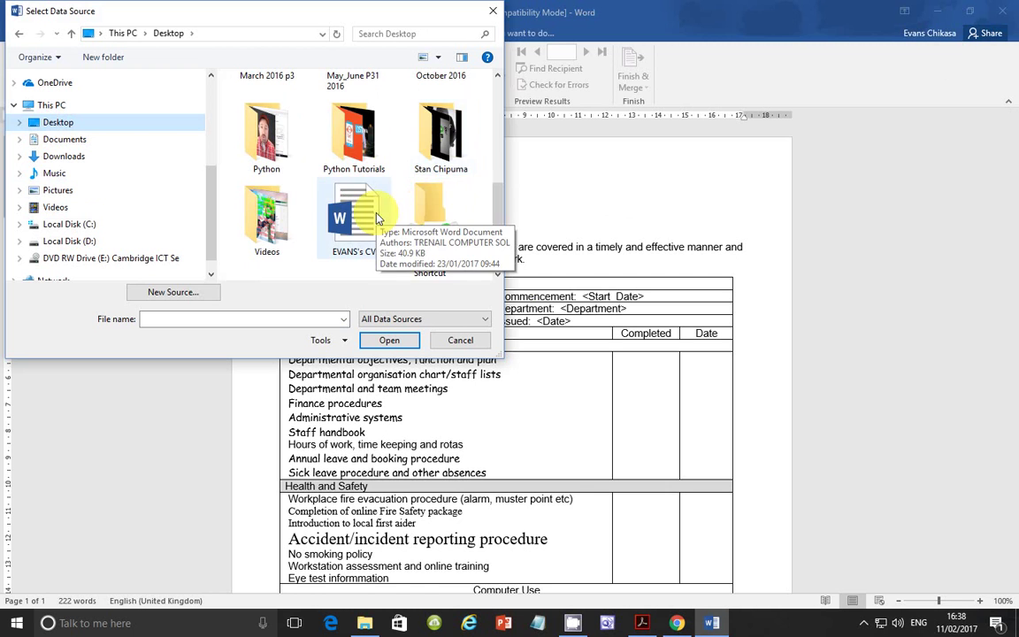
{"action": "scroll", "coordinate": [376, 216], "scroll_direction": "up", "scroll_amount": 2}
Attach N216NEWSTAFF from October 2016 > Paper 2 > 0417_w16_sf_02 as the recipient list
{"action": "double_click", "coordinate": [436, 126]}
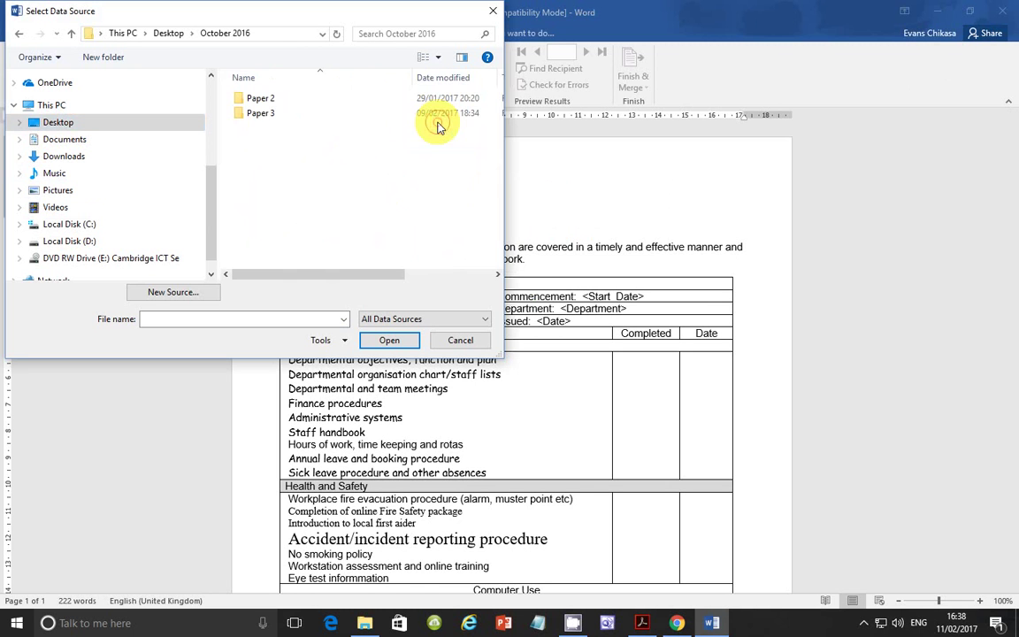
{"action": "double_click", "coordinate": [252, 99]}
{"action": "left_click", "coordinate": [297, 104]}
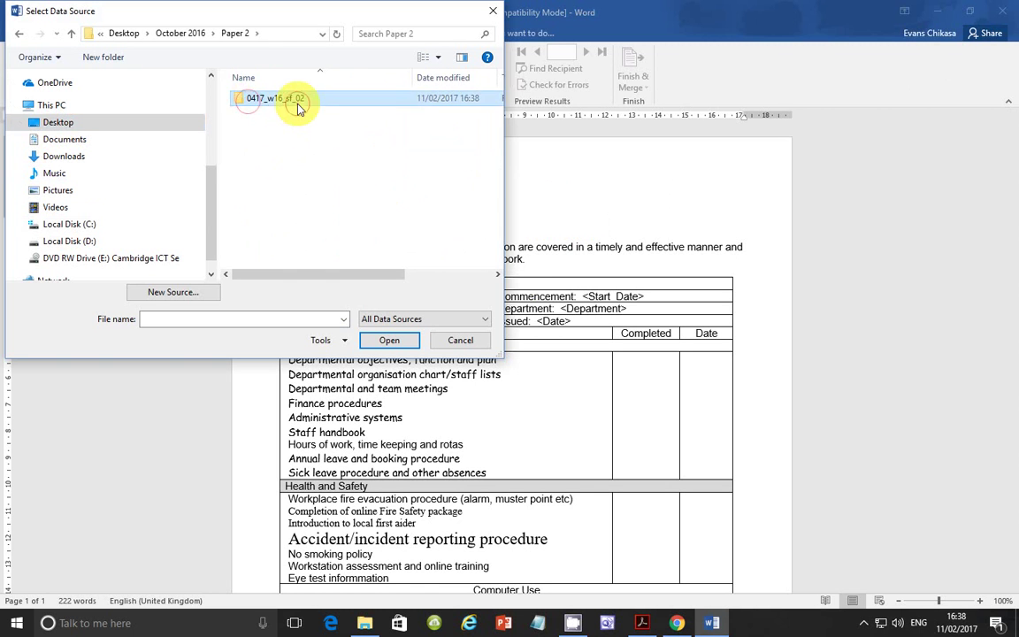
{"action": "double_click", "coordinate": [297, 103]}
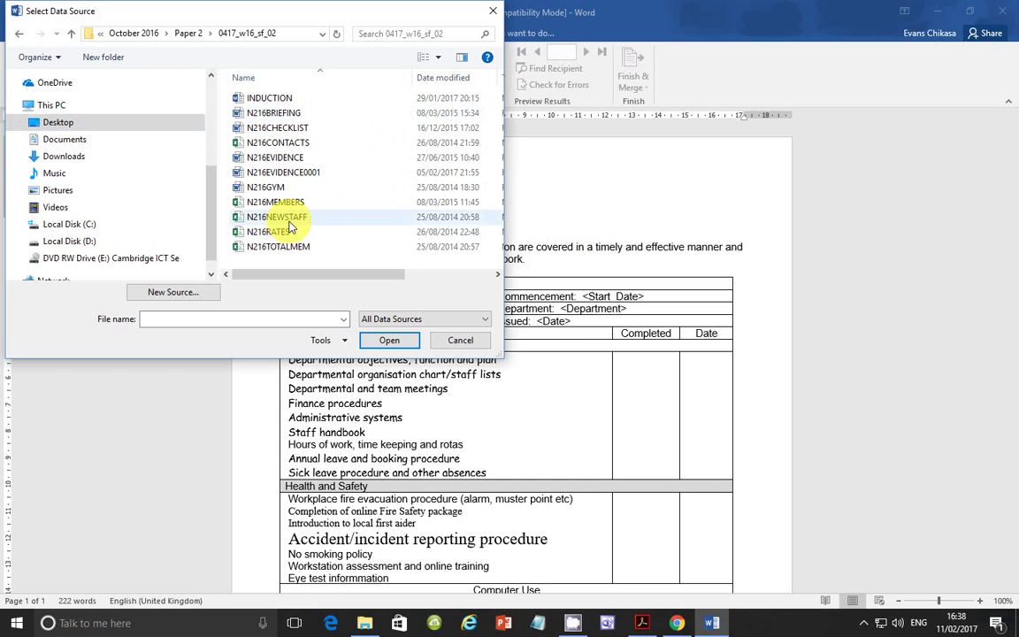
{"action": "left_click", "coordinate": [290, 218]}
{"action": "left_click", "coordinate": [393, 339]}
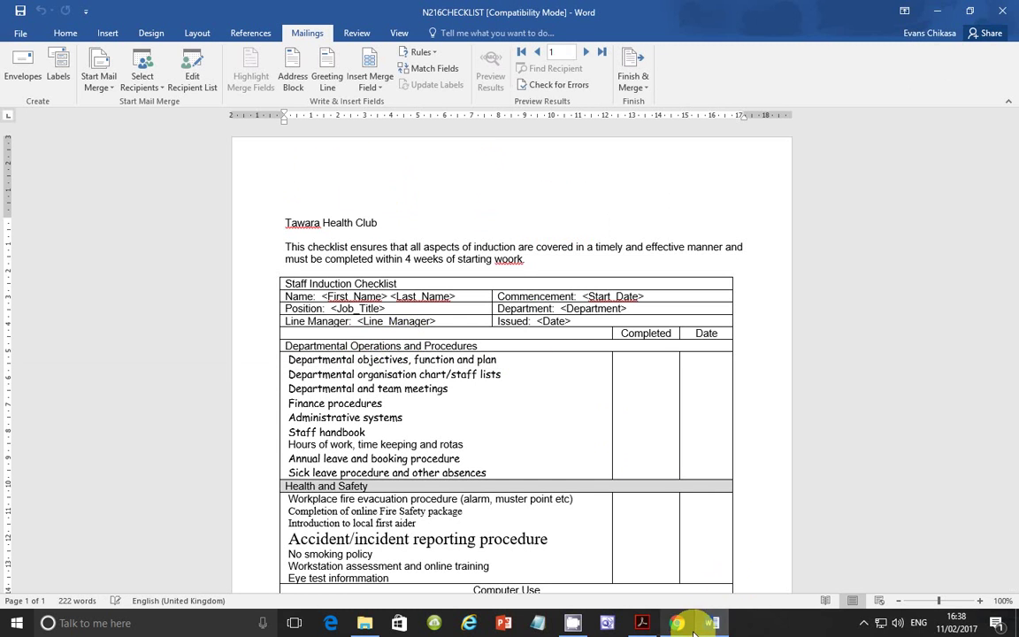
{"action": "left_click", "coordinate": [643, 622]}
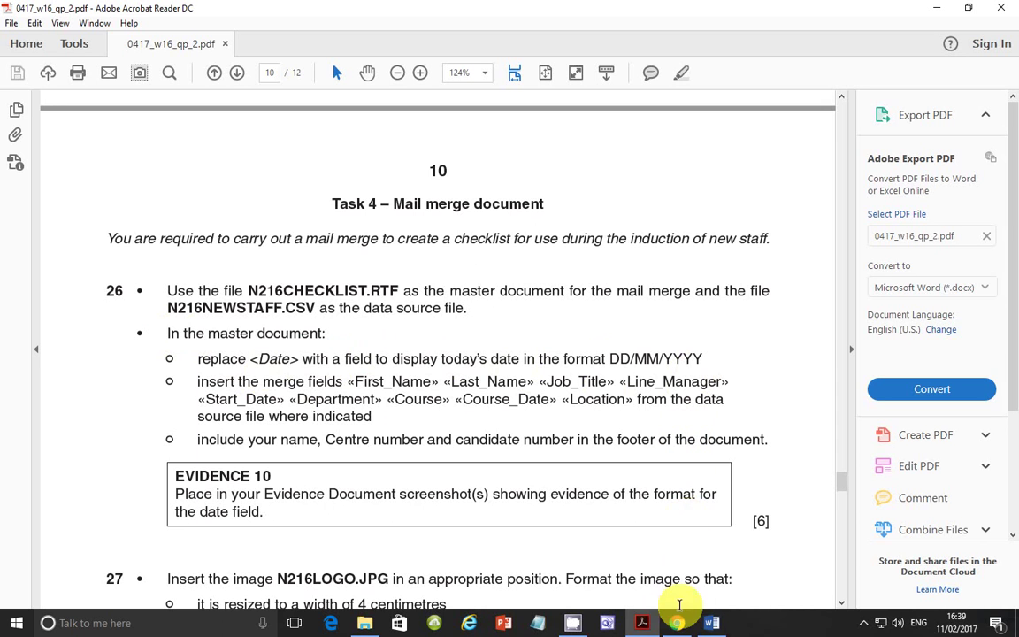
Review Task 4 in the exam paper, then return to N216CHECKLIST in Word
{"action": "mouse_move", "coordinate": [714, 627]}
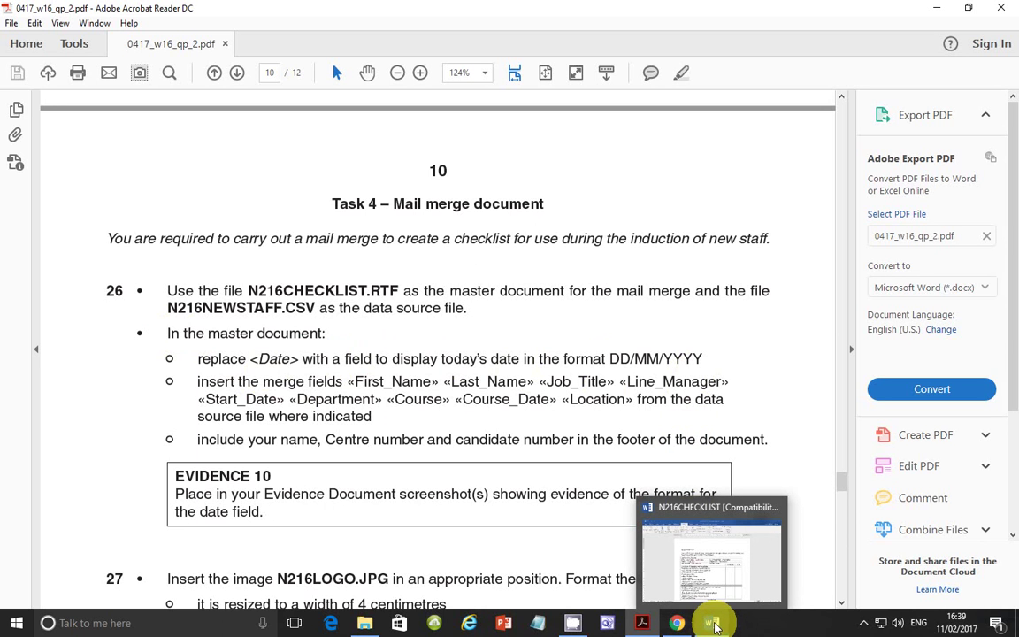
{"action": "left_click", "coordinate": [714, 627]}
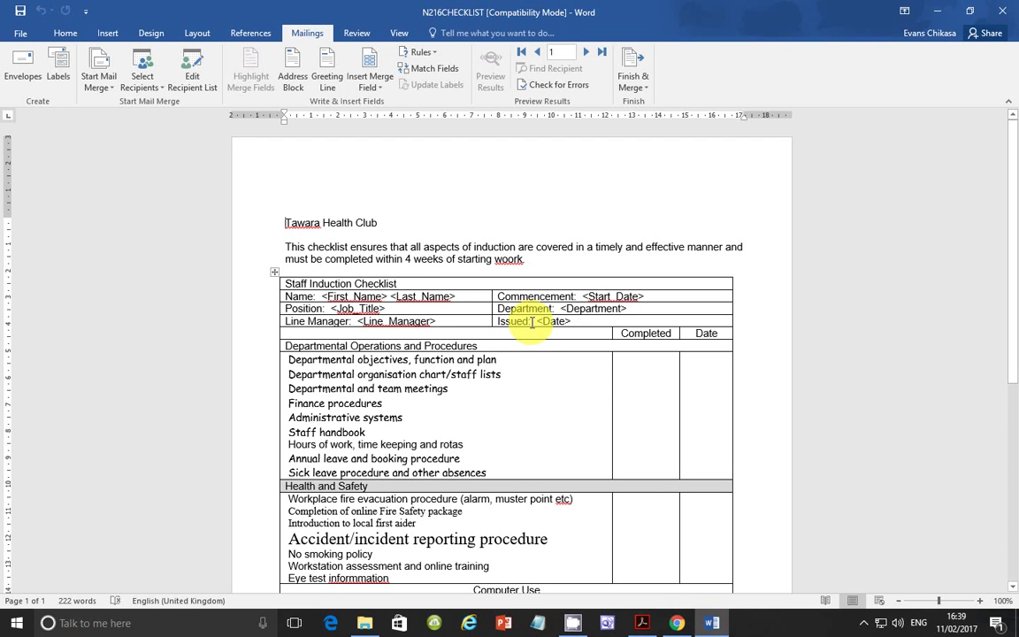
Select the Issued <Date> placeholder and choose the Date field type
{"action": "left_click", "coordinate": [572, 321]}
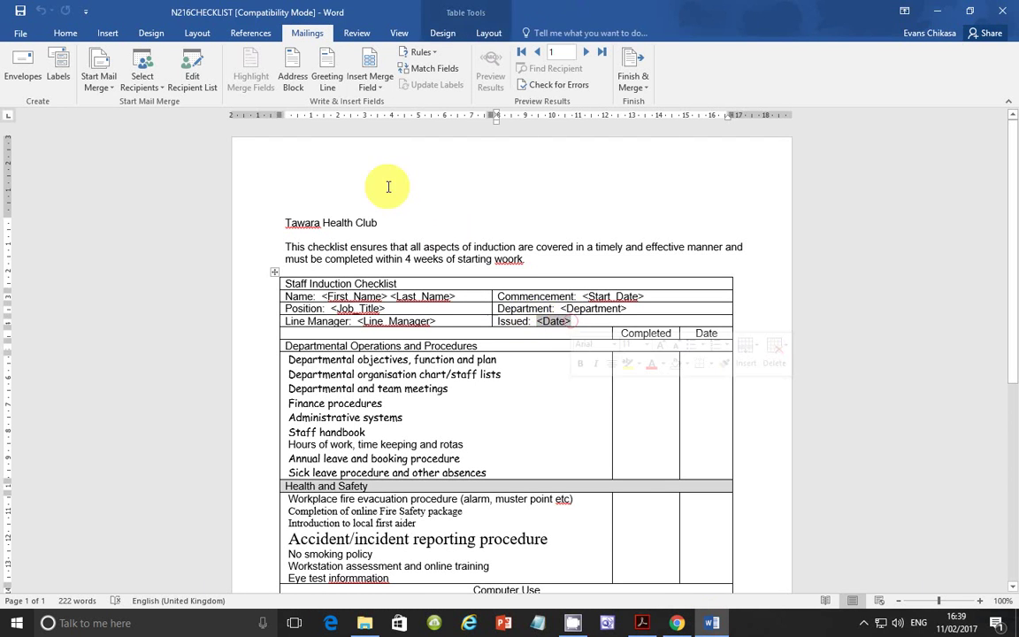
{"action": "left_click", "coordinate": [124, 37]}
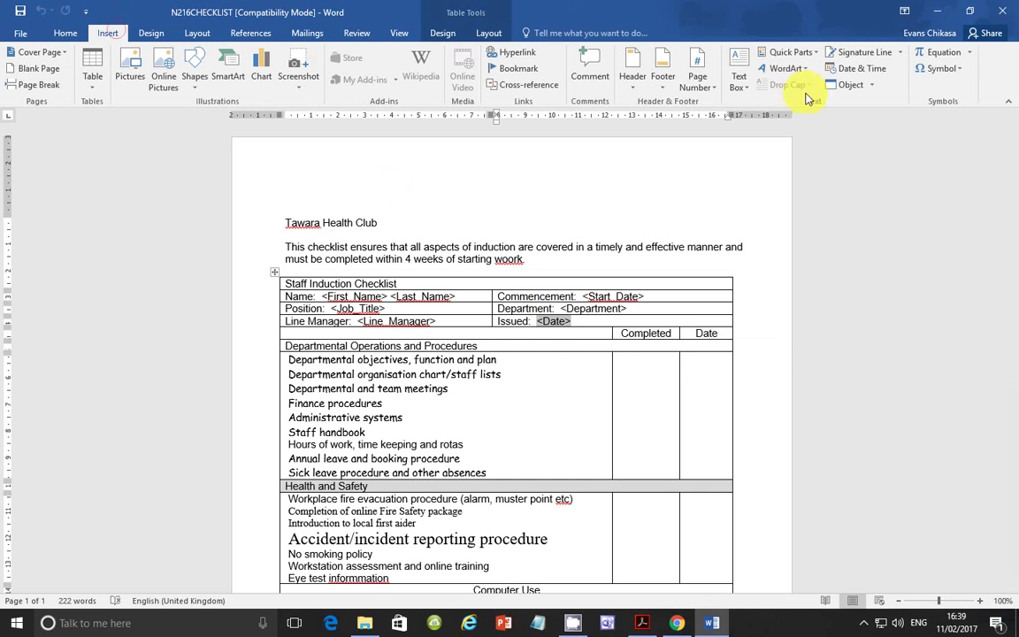
{"action": "left_click", "coordinate": [787, 52]}
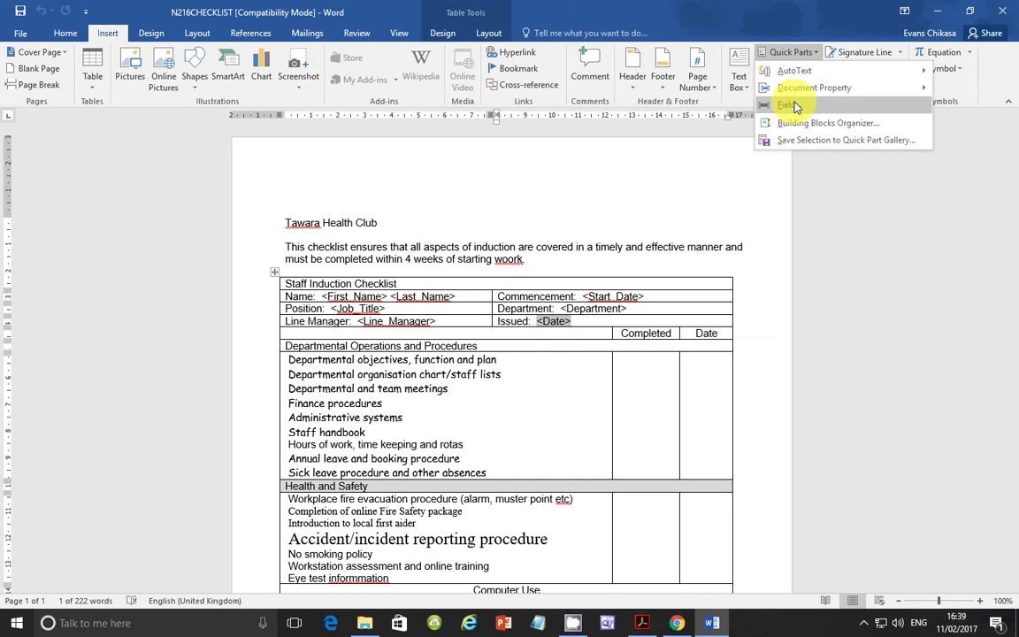
{"action": "left_click", "coordinate": [790, 103]}
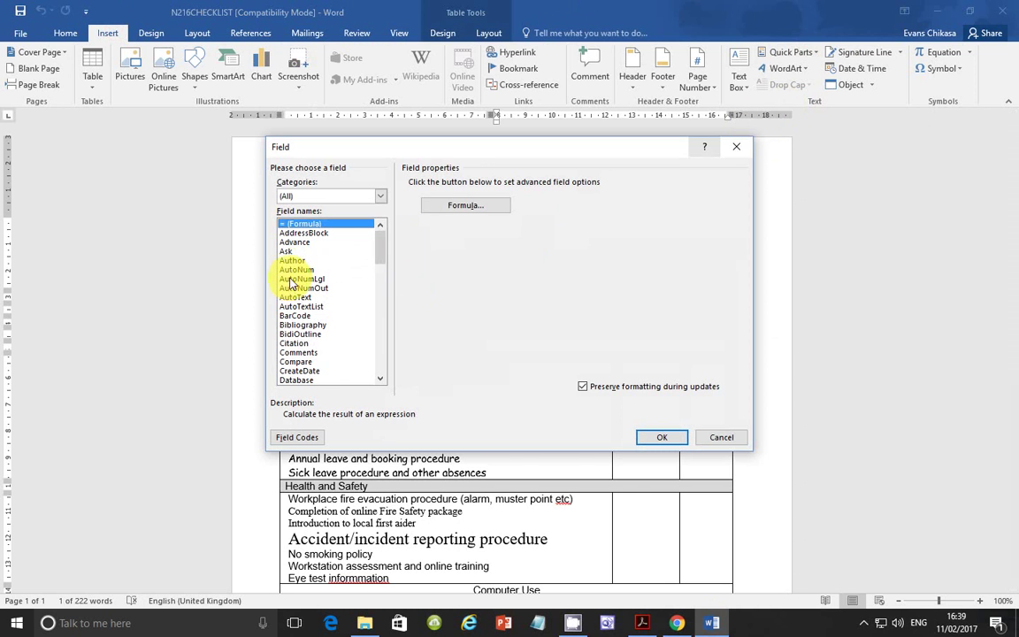
{"action": "scroll", "coordinate": [292, 296], "scroll_direction": "down", "scroll_amount": 2}
{"action": "left_click", "coordinate": [290, 335]}
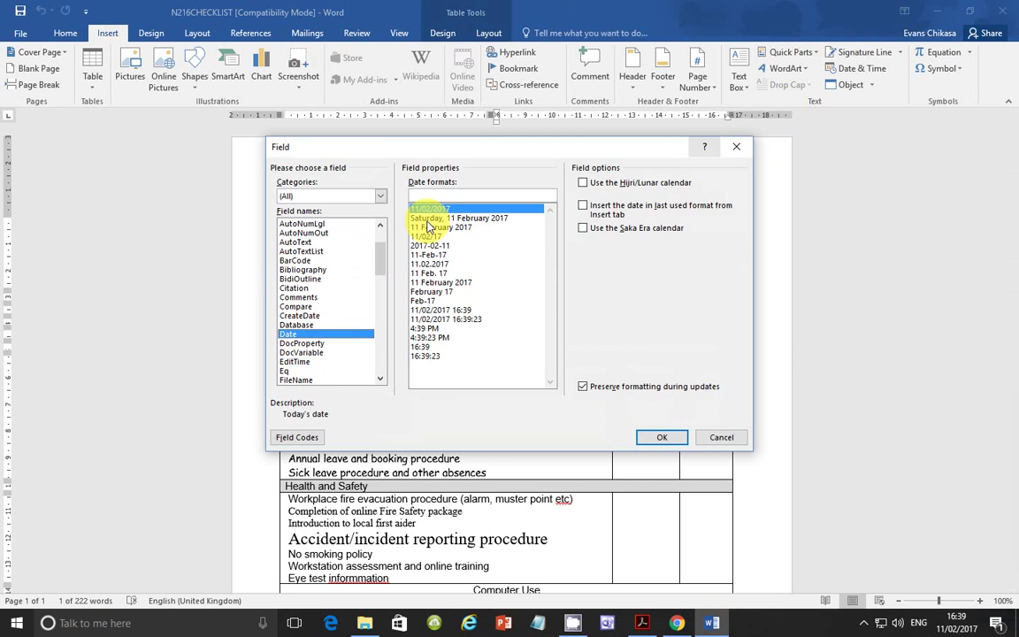
Insert the date field in dd/MM/yyyy format, showing 11/02/2017
{"action": "left_click", "coordinate": [430, 209]}
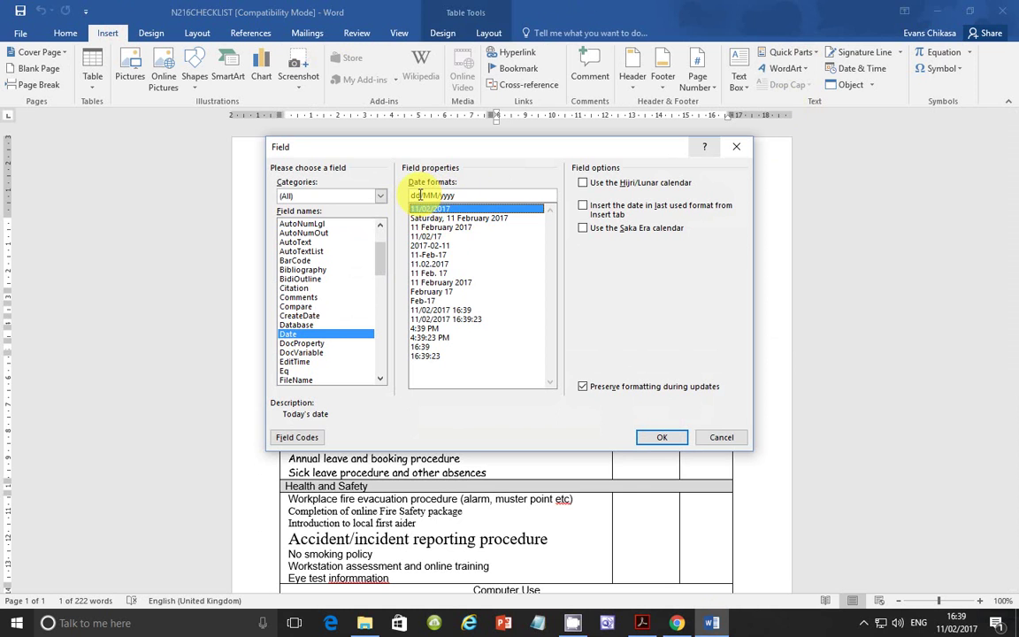
{"action": "left_click", "coordinate": [425, 235]}
{"action": "left_click", "coordinate": [423, 274]}
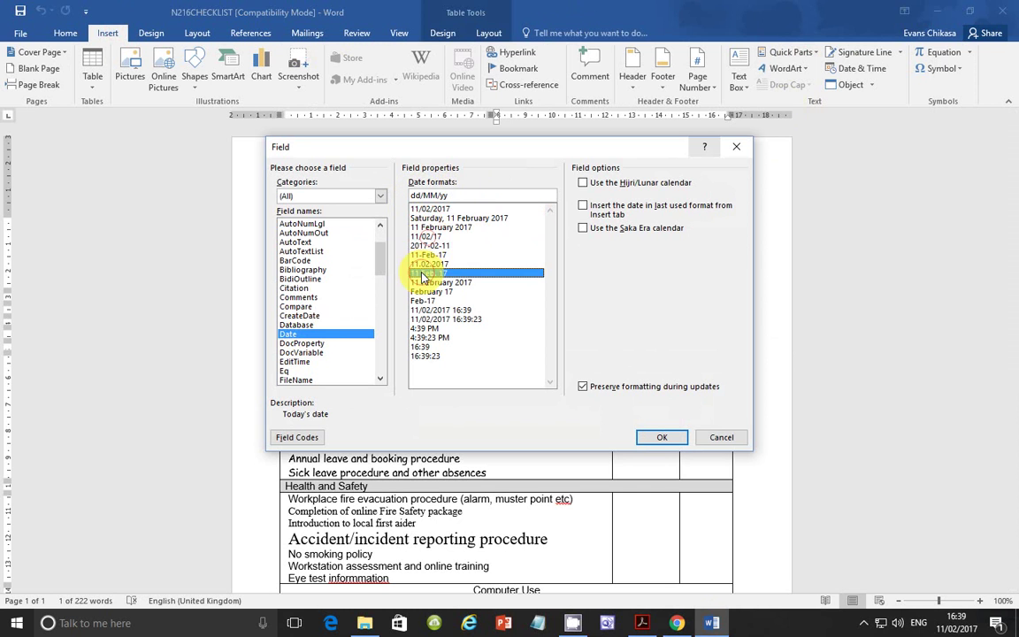
{"action": "left_click", "coordinate": [430, 276]}
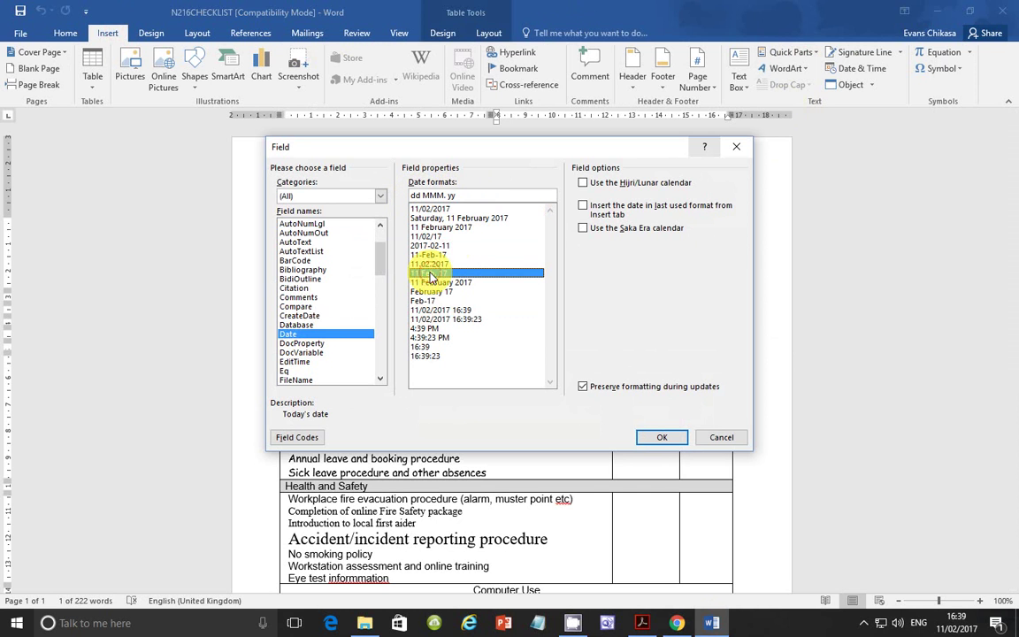
{"action": "left_click", "coordinate": [432, 208]}
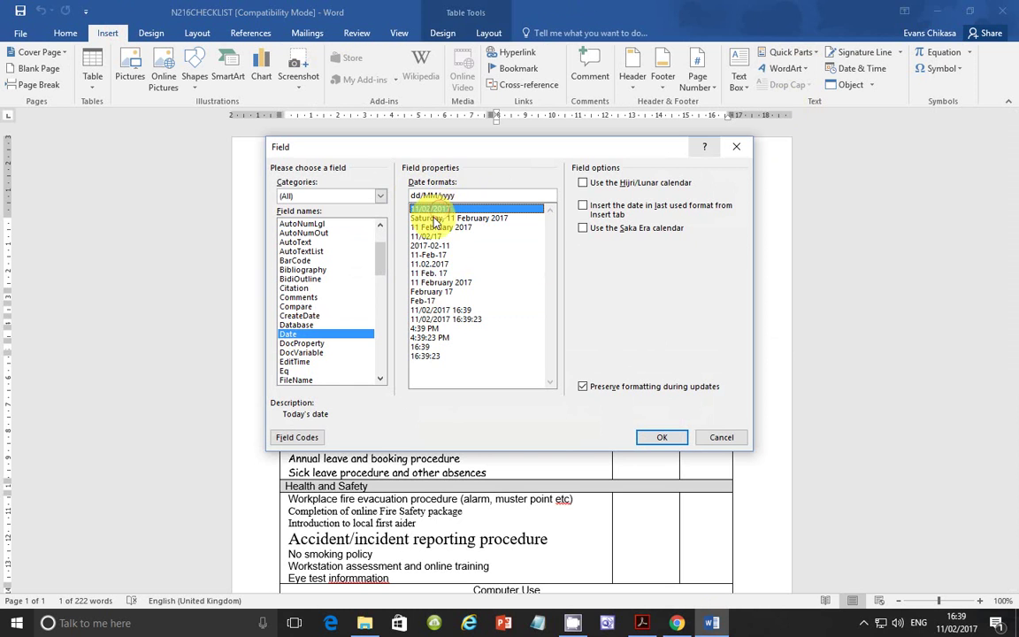
{"action": "left_click", "coordinate": [297, 437]}
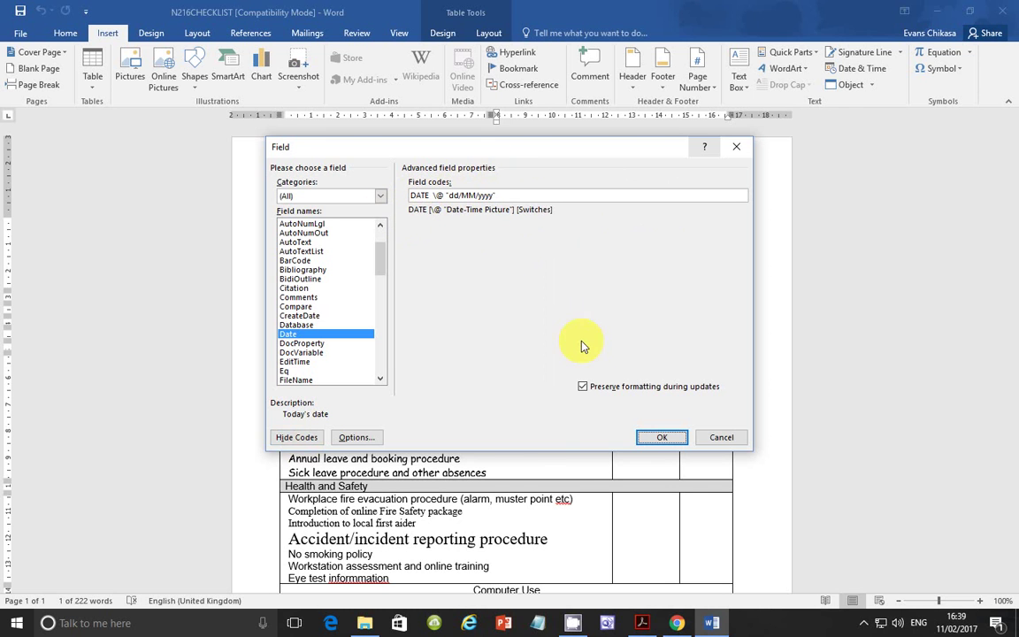
{"action": "left_click", "coordinate": [659, 438]}
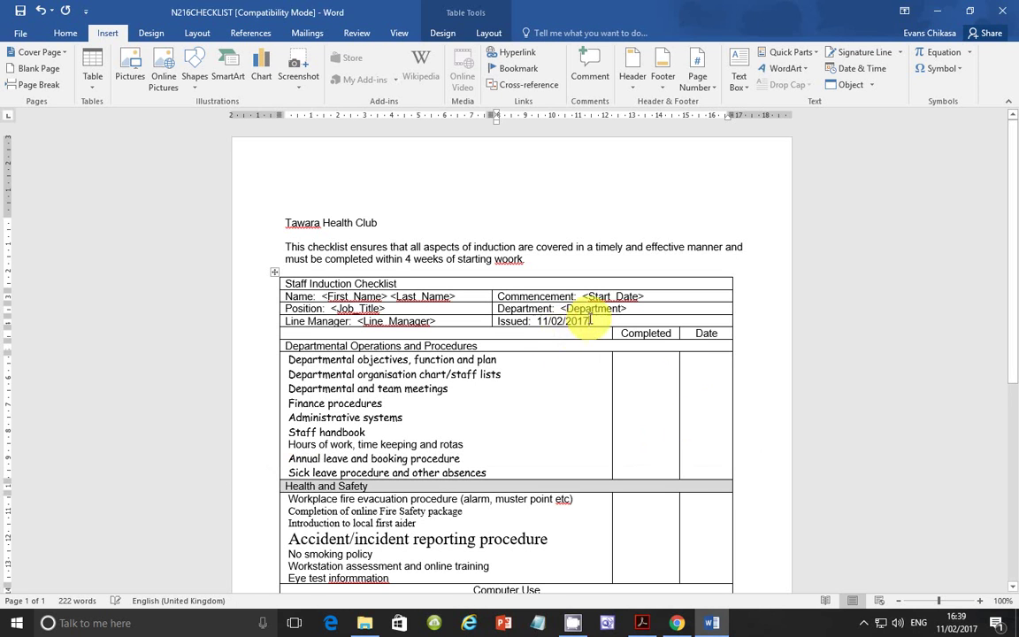
{"action": "left_click", "coordinate": [642, 623]}
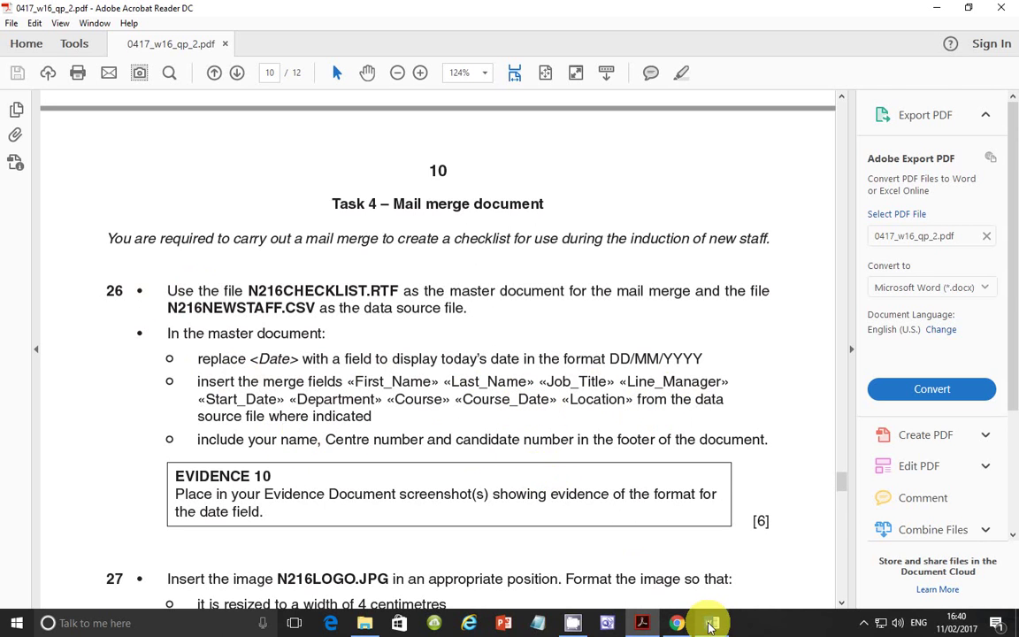
{"action": "left_click", "coordinate": [712, 625]}
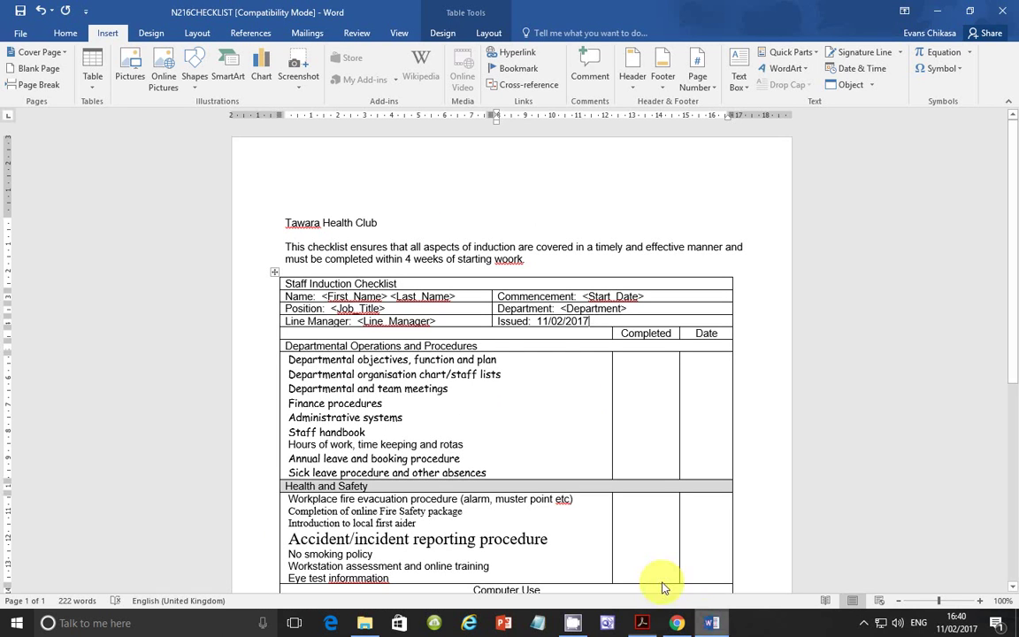
Replace the Name row's <First_Name> and <Last_Name> with «First_Name» and «Last_Name» merge fields
{"action": "left_click", "coordinate": [385, 295]}
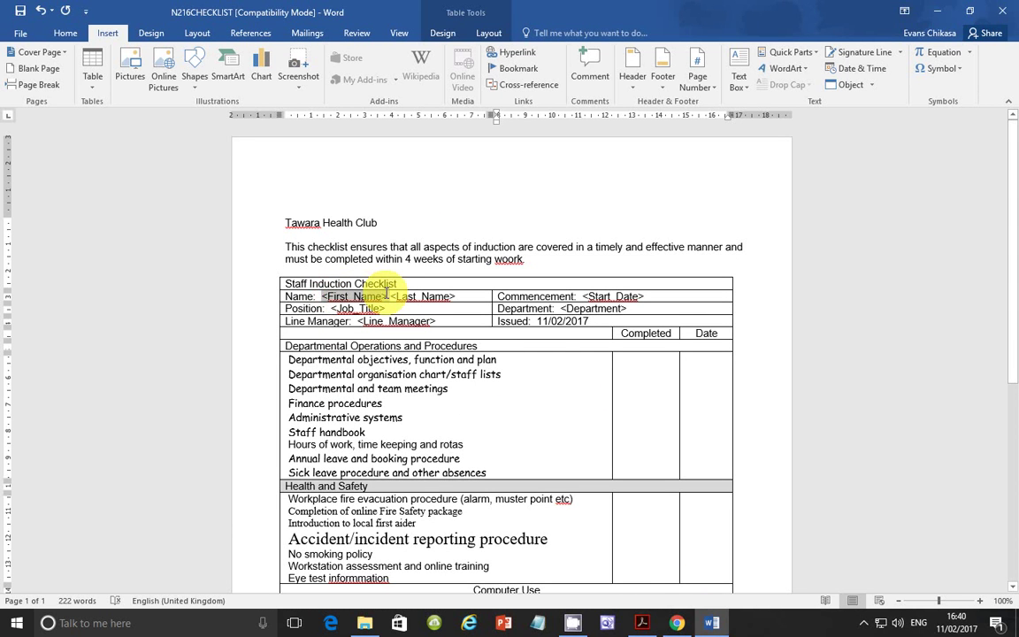
{"action": "left_click", "coordinate": [385, 294]}
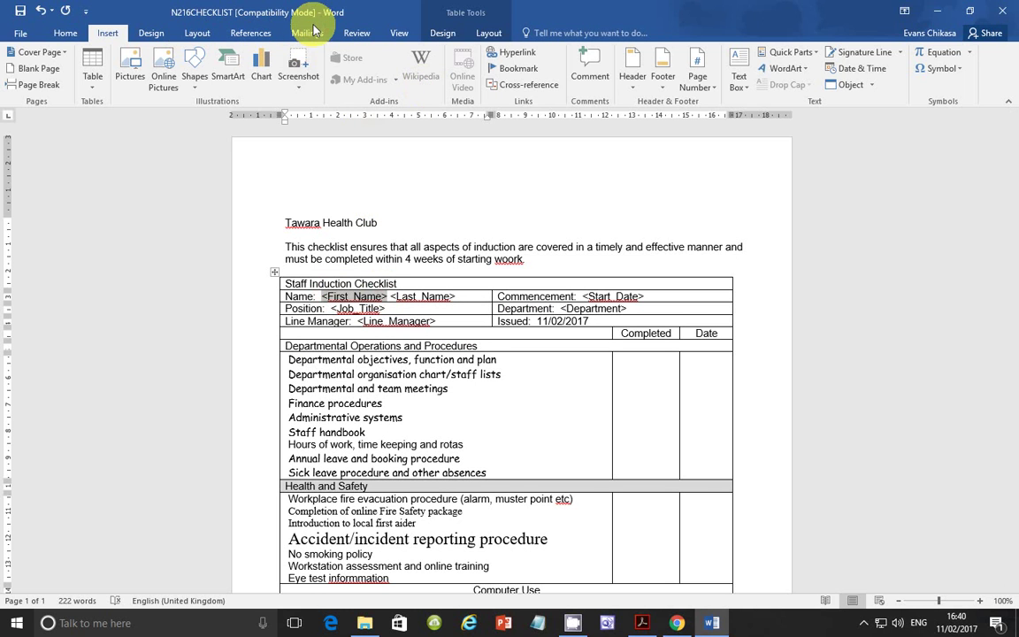
{"action": "left_click", "coordinate": [307, 32]}
{"action": "left_click", "coordinate": [370, 84]}
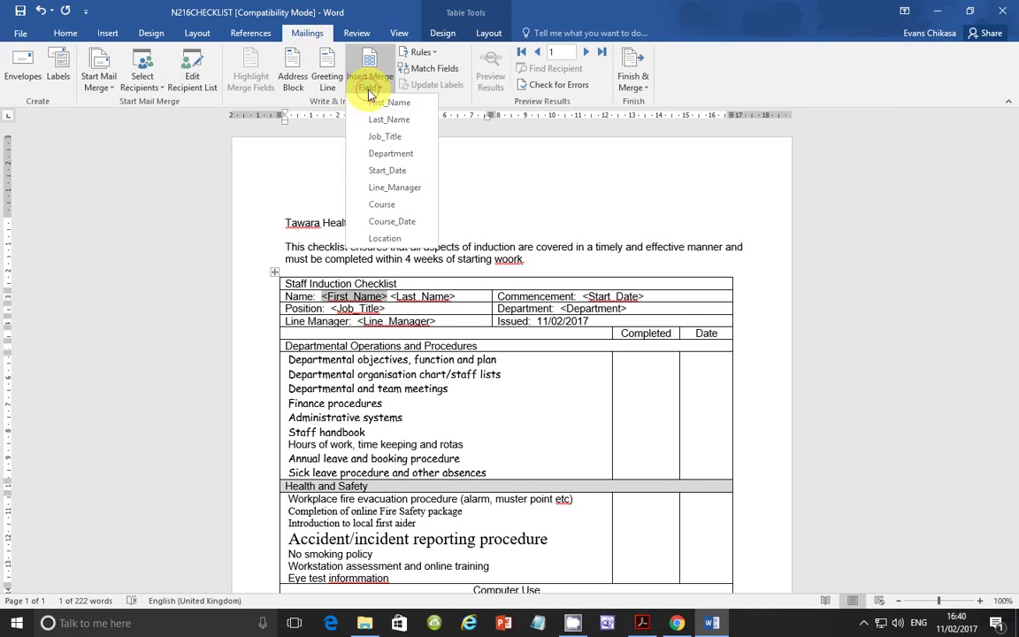
{"action": "left_click", "coordinate": [389, 103]}
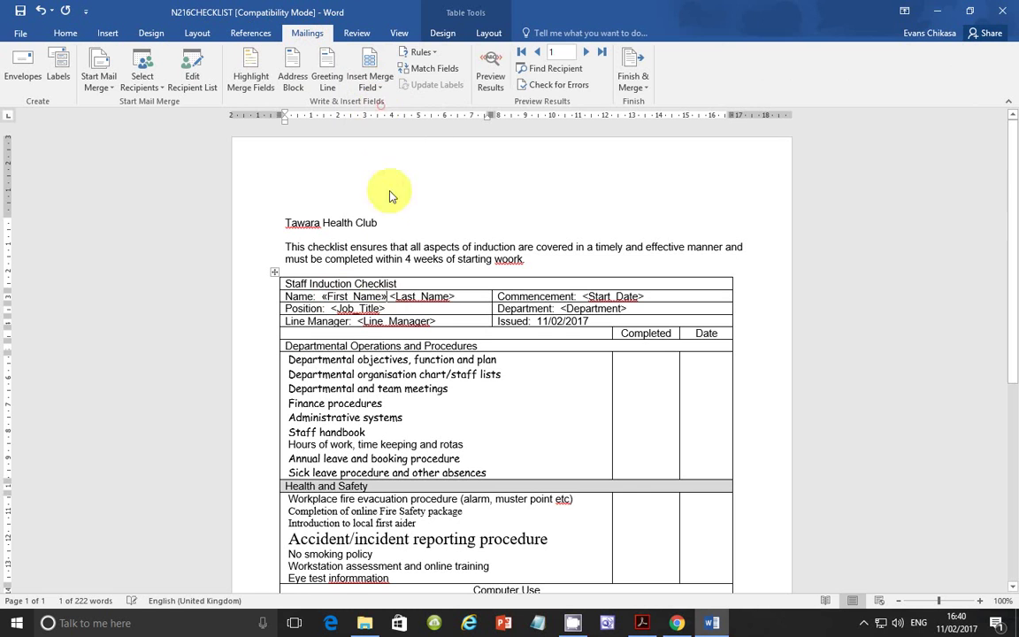
{"action": "left_click", "coordinate": [391, 297]}
{"action": "left_click_drag", "start_coordinate": [392, 297], "coordinate": [458, 297]}
{"action": "left_click", "coordinate": [373, 92]}
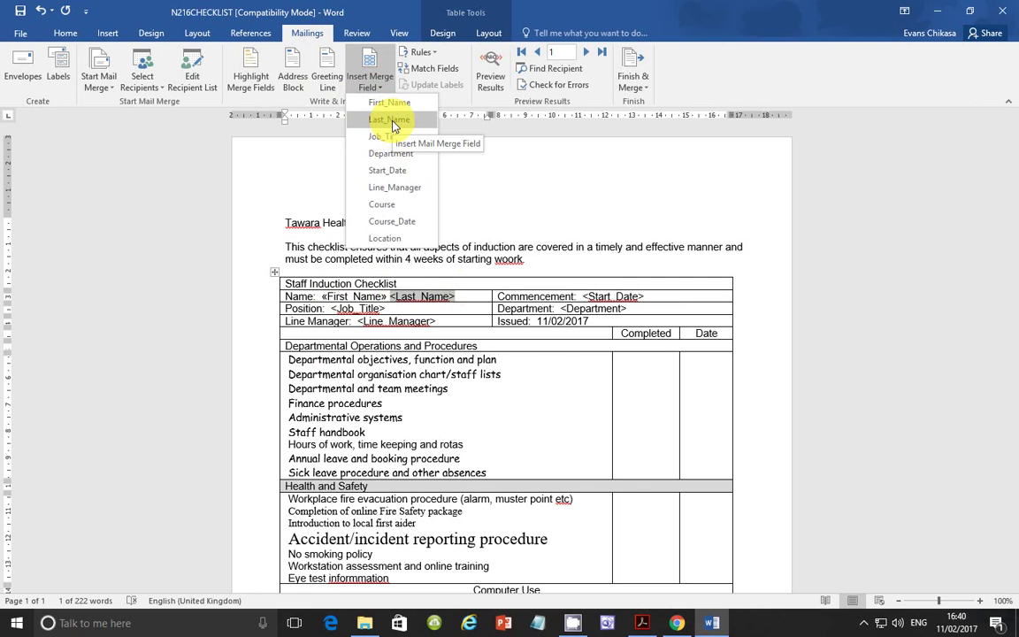
{"action": "left_click", "coordinate": [390, 120]}
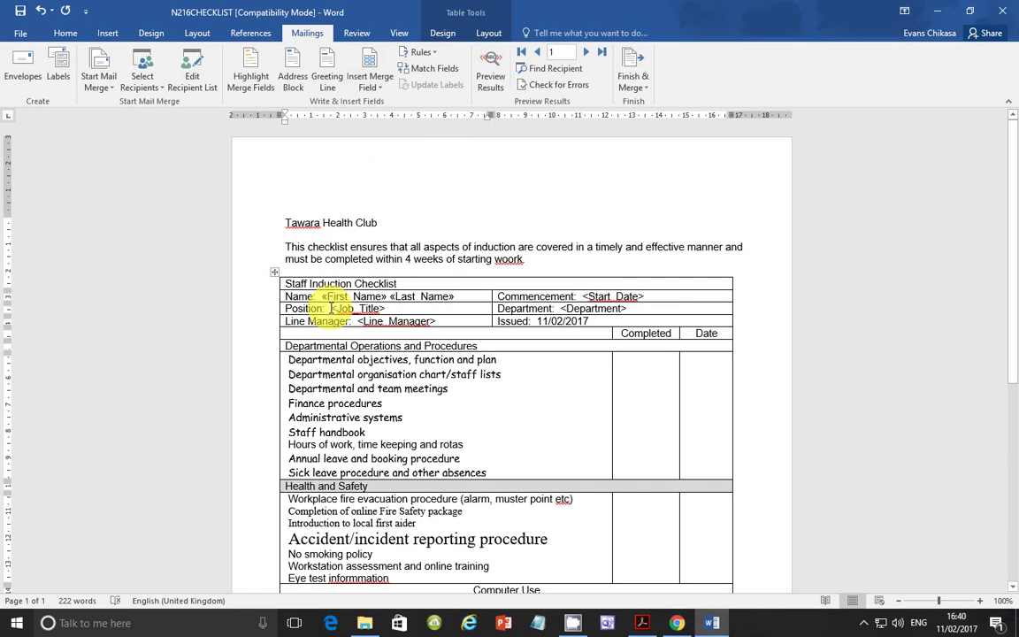
Replace <Job_Title> and <Start_Date> with the «Job_Title» and «Start_Date» merge fields
{"action": "mouse_move", "coordinate": [337, 308]}
{"action": "left_mouse_down"}
{"action": "mouse_move", "coordinate": [386, 308]}
{"action": "mouse_move", "coordinate": [333, 310]}
{"action": "left_mouse_up"}
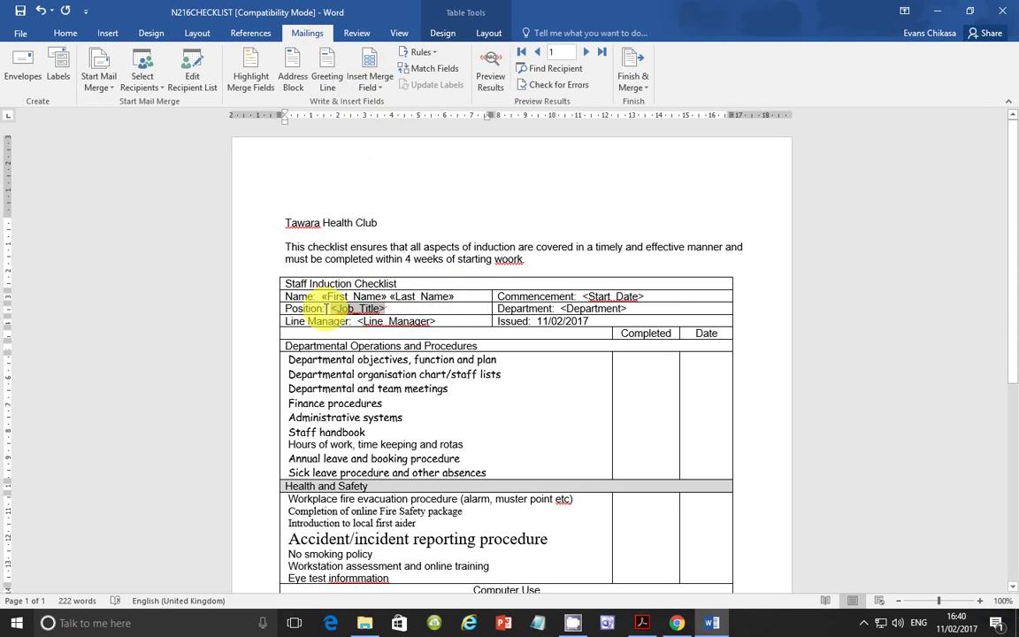
{"action": "left_click", "coordinate": [372, 81]}
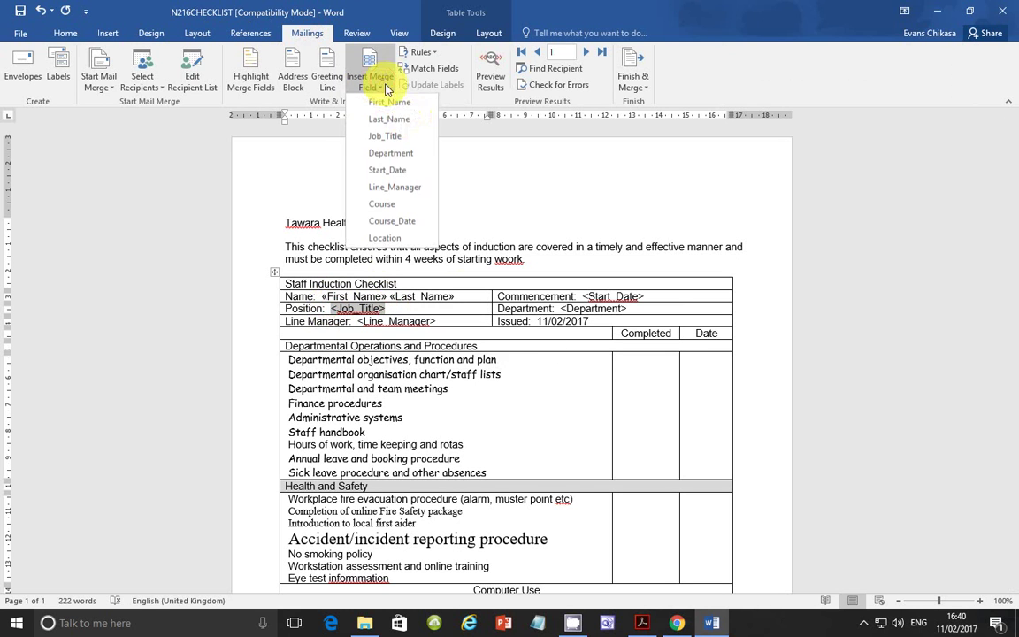
{"action": "left_click", "coordinate": [386, 136]}
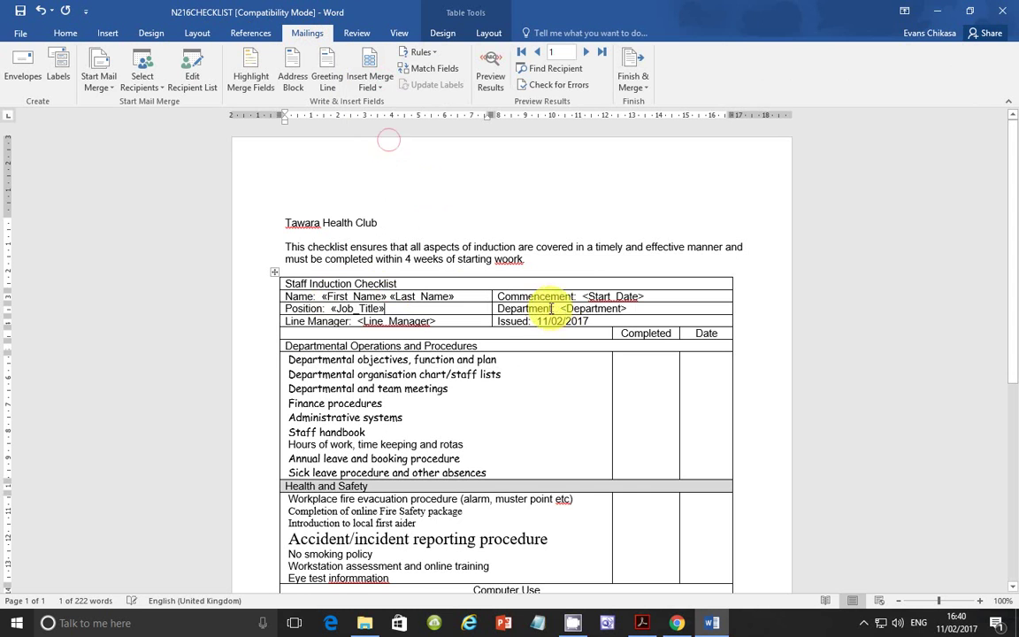
{"action": "left_click_drag", "start_coordinate": [579, 296], "coordinate": [646, 295]}
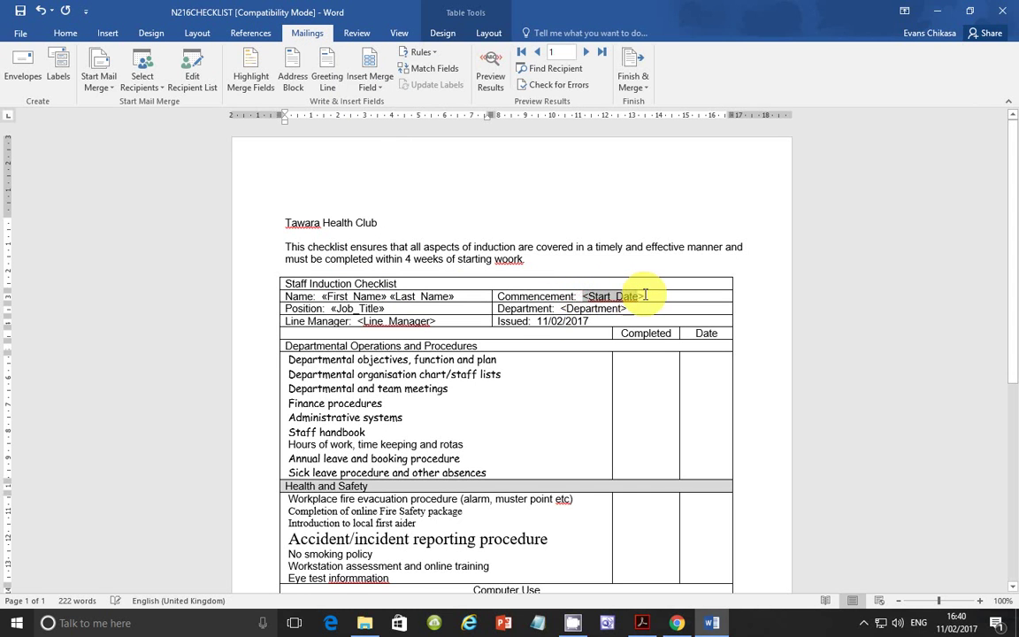
{"action": "left_click", "coordinate": [369, 82]}
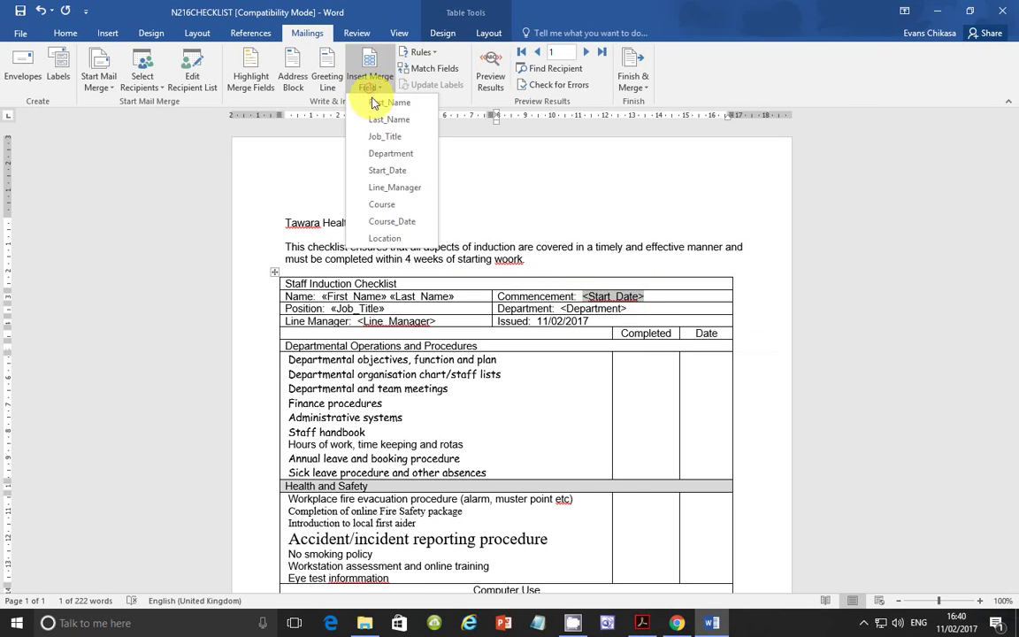
{"action": "left_click", "coordinate": [386, 171]}
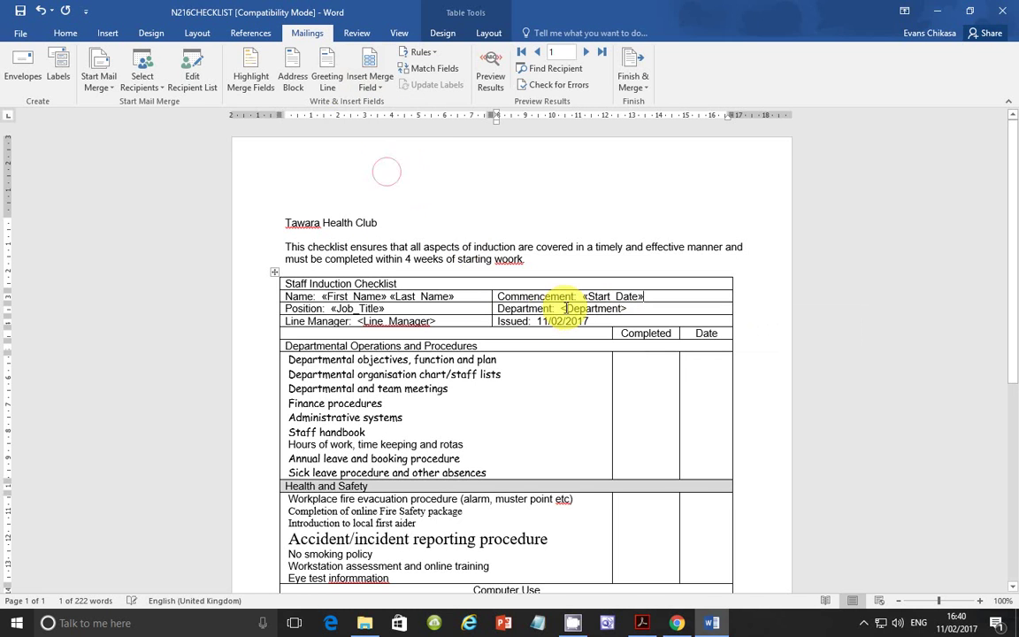
Replace <Department> and <Line_Manager> with the «Department» and «Line_Manager» merge fields
{"action": "left_click_drag", "start_coordinate": [561, 308], "coordinate": [628, 308]}
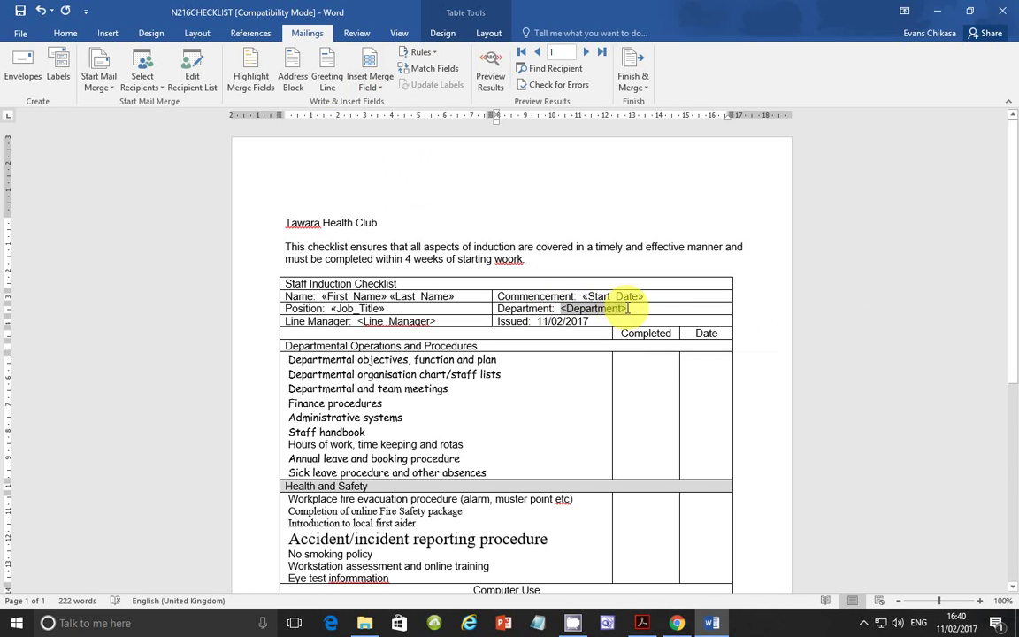
{"action": "left_click", "coordinate": [370, 82]}
{"action": "left_click", "coordinate": [392, 154]}
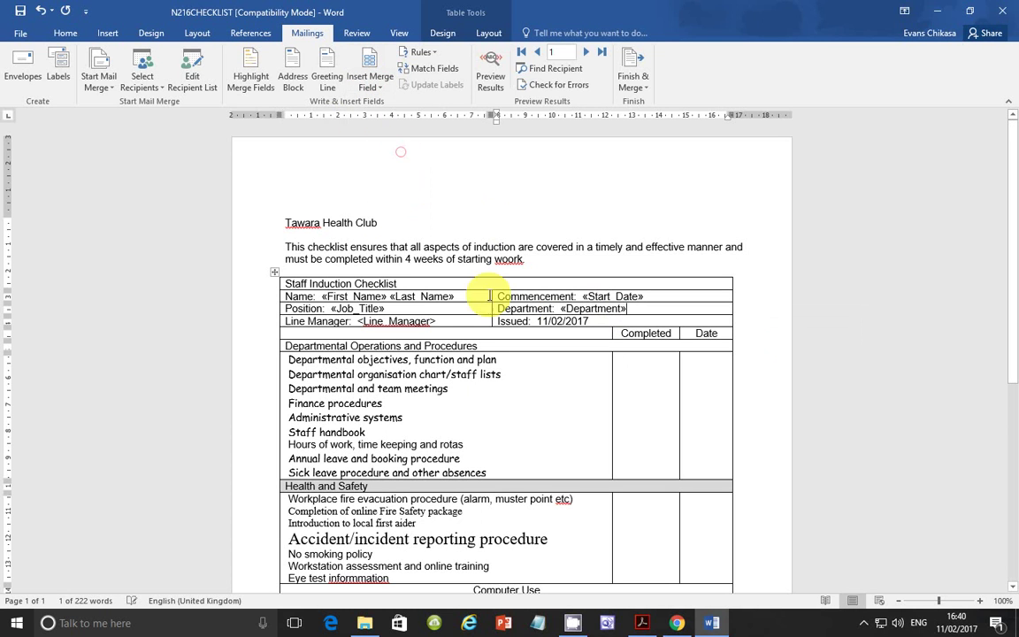
{"action": "left_click", "coordinate": [358, 321]}
{"action": "left_click_drag", "start_coordinate": [358, 321], "coordinate": [438, 322]}
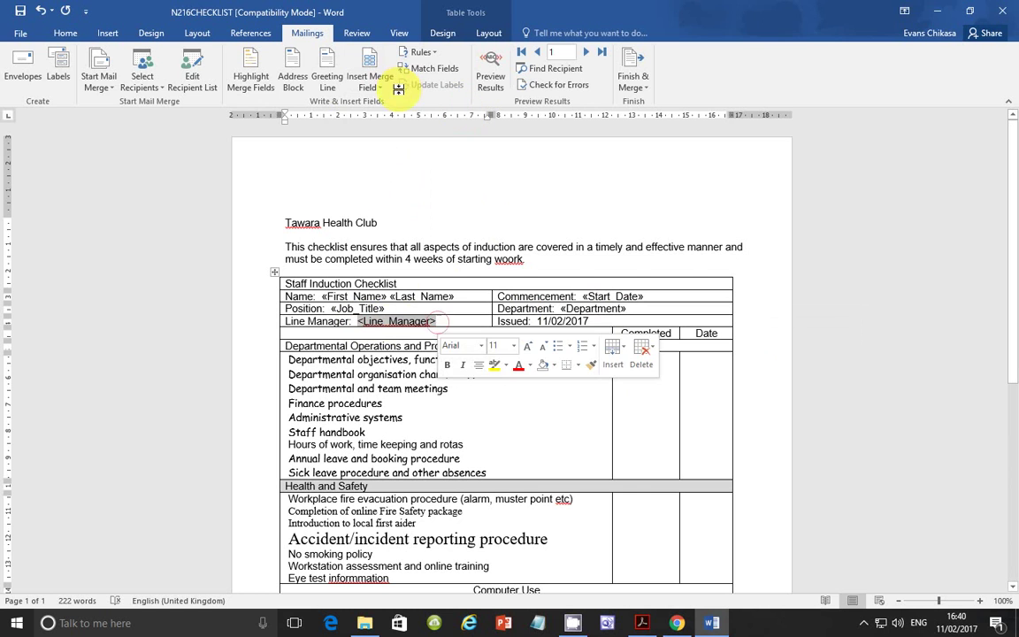
{"action": "left_click", "coordinate": [369, 80]}
{"action": "left_click", "coordinate": [394, 187]}
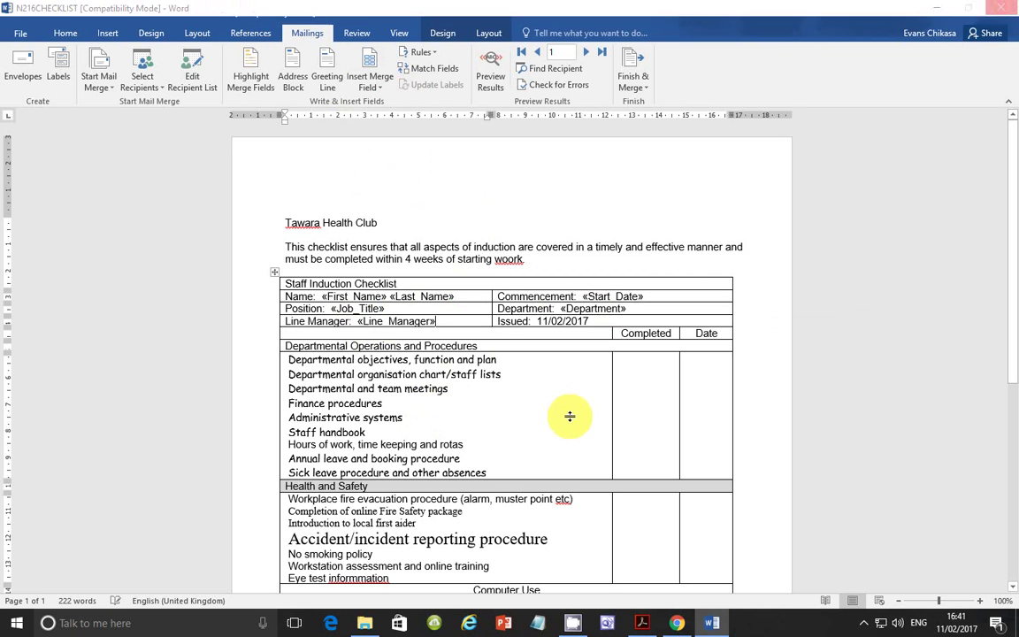
{"action": "scroll", "coordinate": [574, 423], "scroll_direction": "down", "scroll_amount": 5}
{"action": "scroll", "coordinate": [569, 413], "scroll_direction": "down", "scroll_amount": 3}
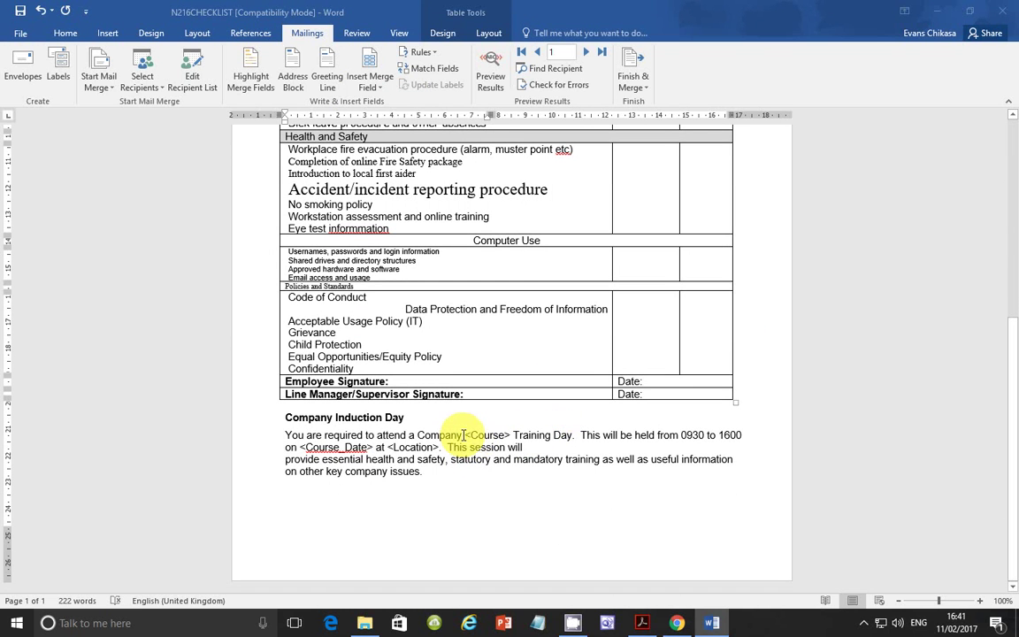
Swap the Induction Day paragraph's <Course>, <Course_Date>, <Location> for «Course», «Course_Date», «Location»
{"action": "left_click_drag", "start_coordinate": [466, 434], "coordinate": [514, 435]}
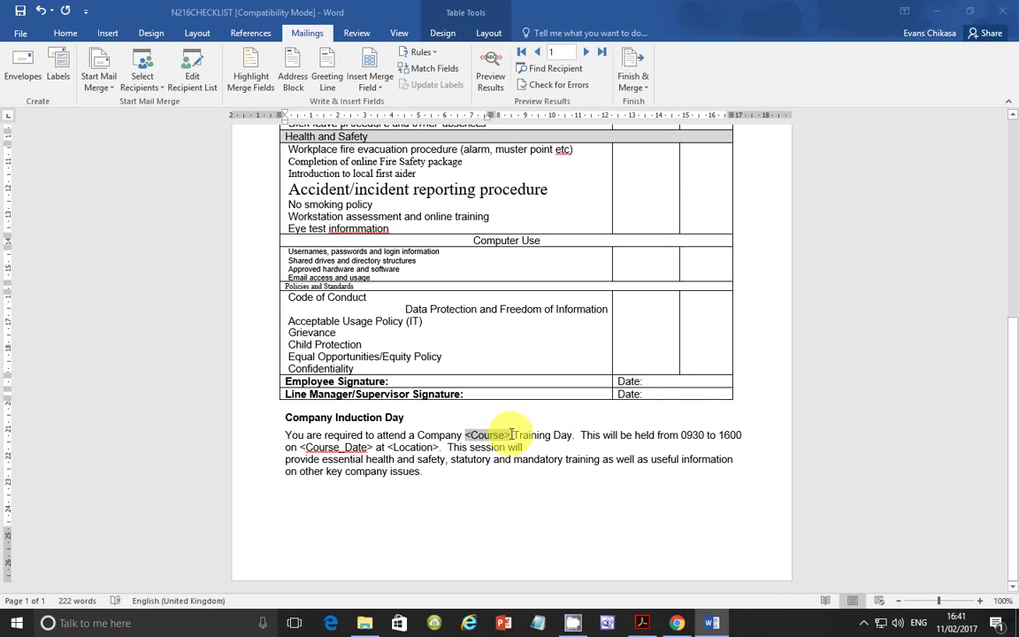
{"action": "left_click", "coordinate": [373, 80]}
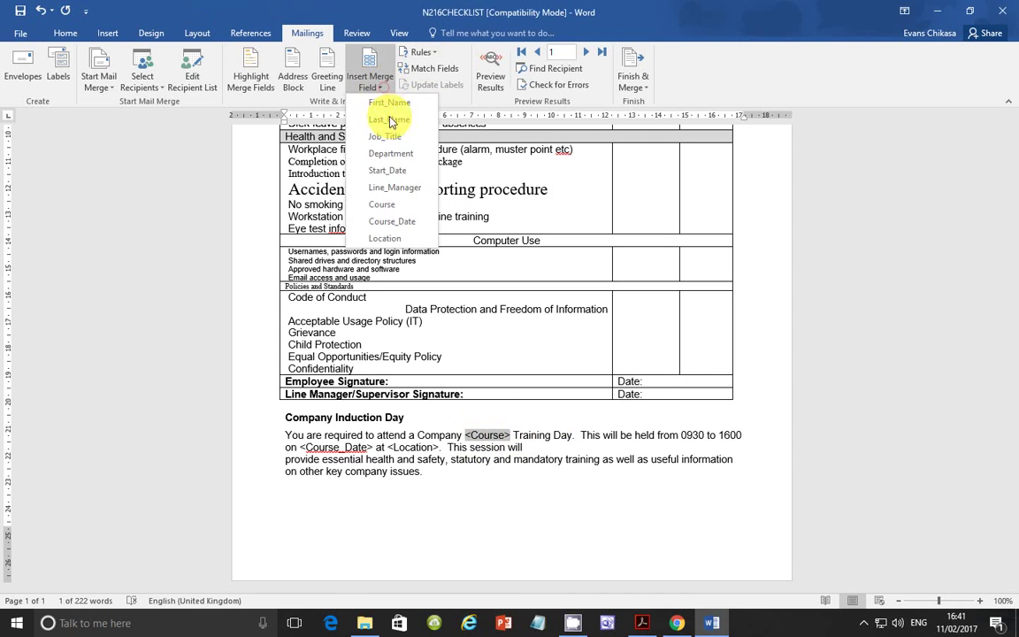
{"action": "left_click", "coordinate": [382, 204]}
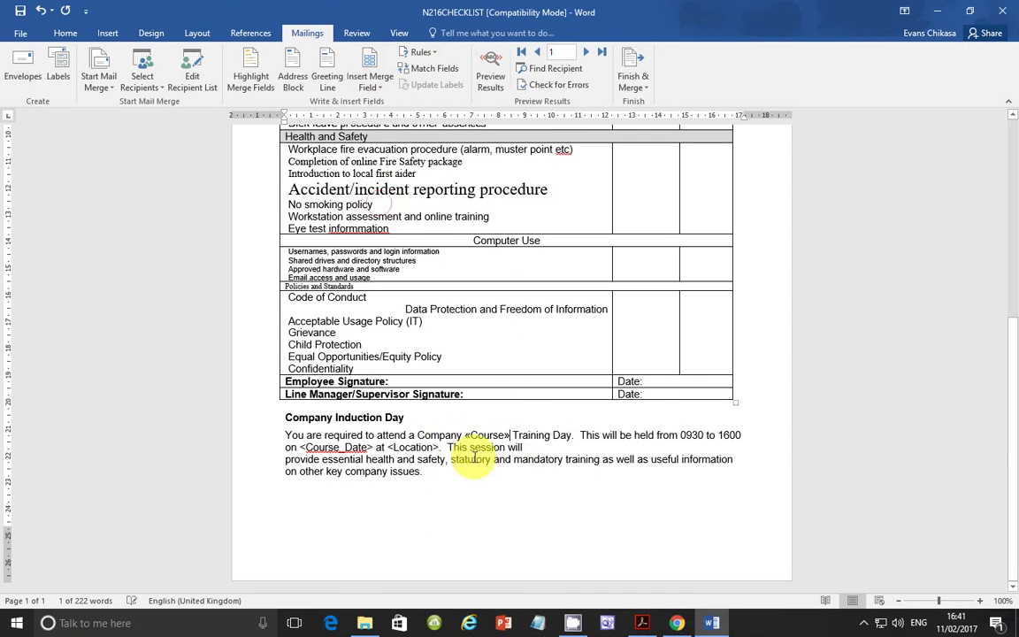
{"action": "left_click_drag", "start_coordinate": [301, 447], "coordinate": [369, 446]}
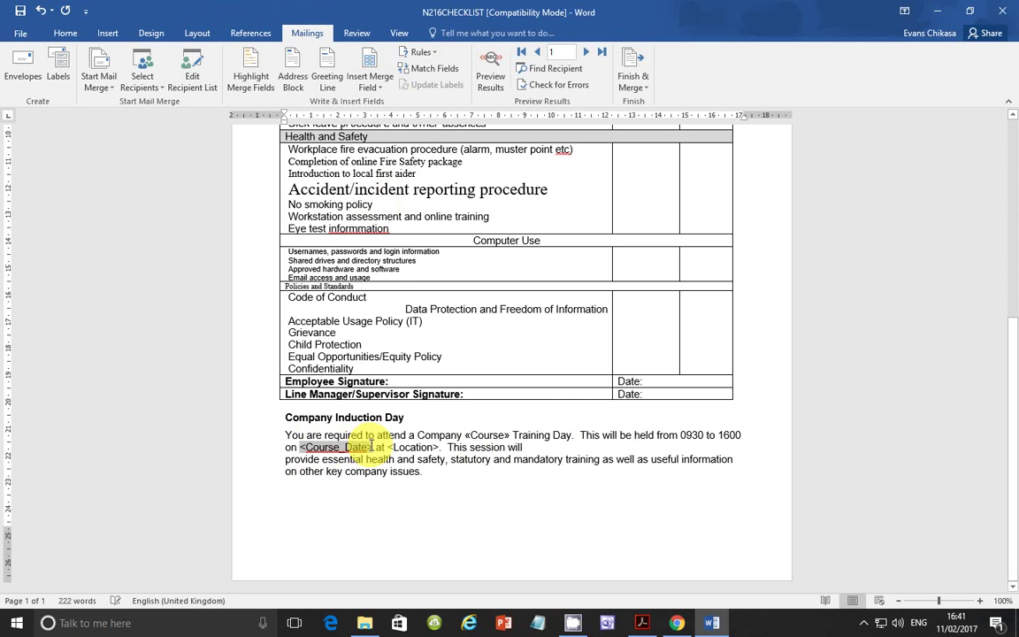
{"action": "left_click", "coordinate": [382, 86]}
{"action": "left_click", "coordinate": [382, 223]}
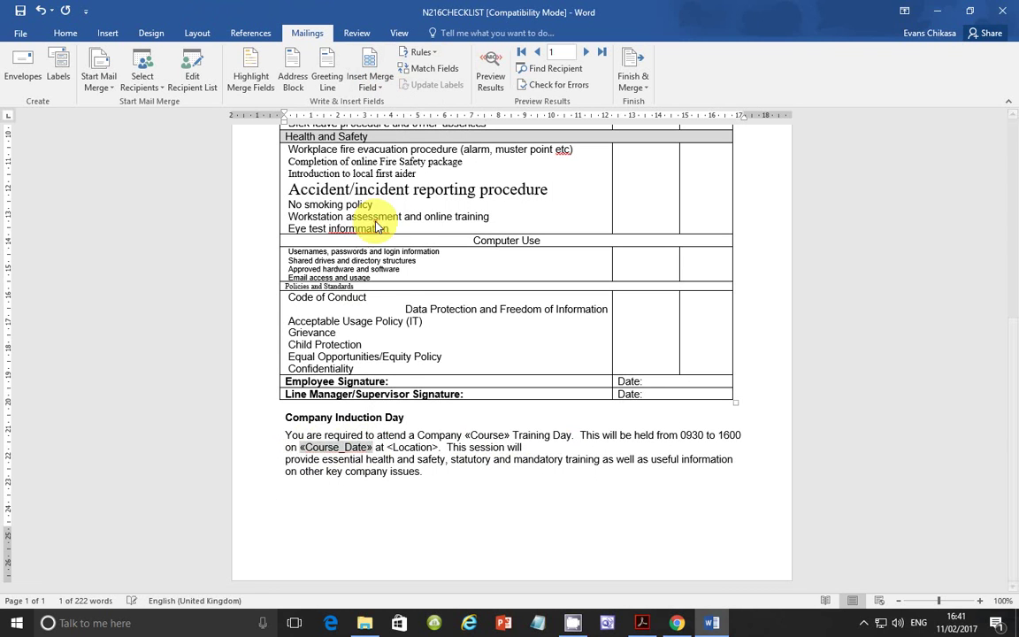
{"action": "left_click", "coordinate": [390, 447]}
{"action": "left_click_drag", "start_coordinate": [387, 447], "coordinate": [435, 447]}
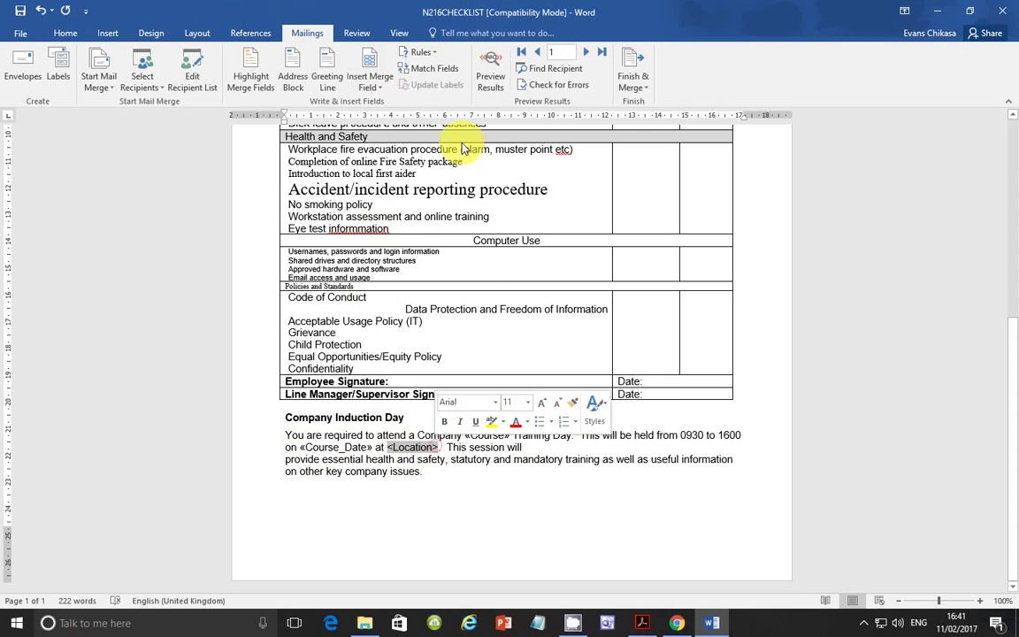
{"action": "left_click", "coordinate": [368, 84]}
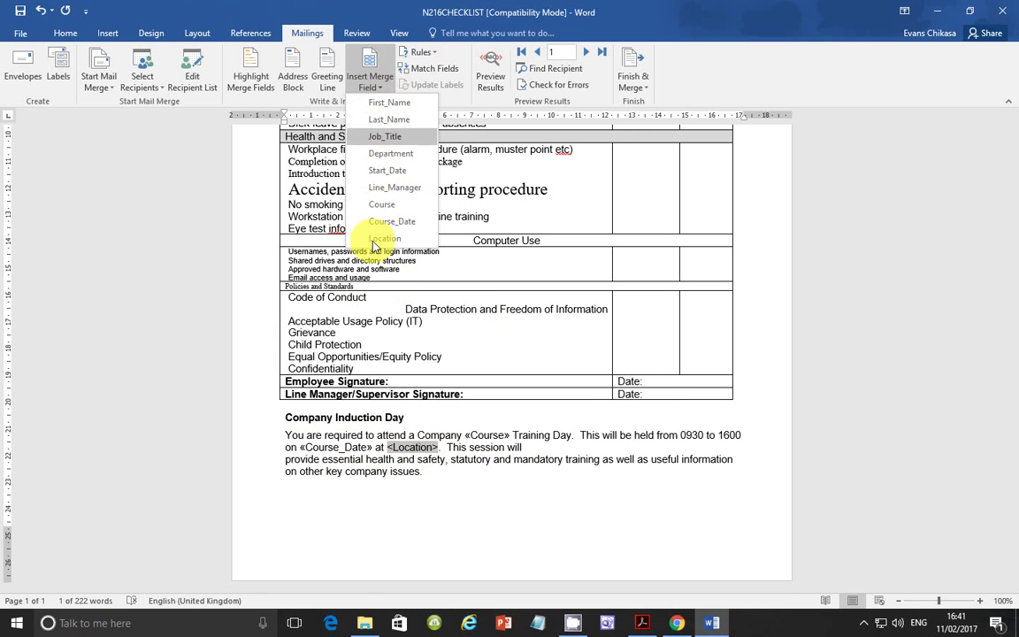
{"action": "left_click", "coordinate": [381, 239]}
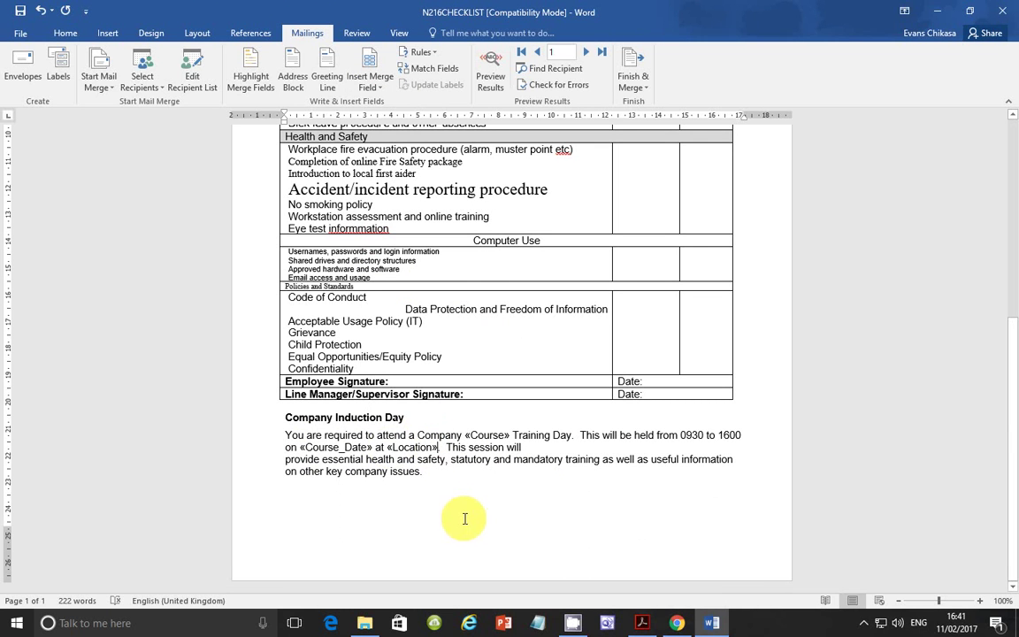
{"action": "left_click", "coordinate": [646, 624]}
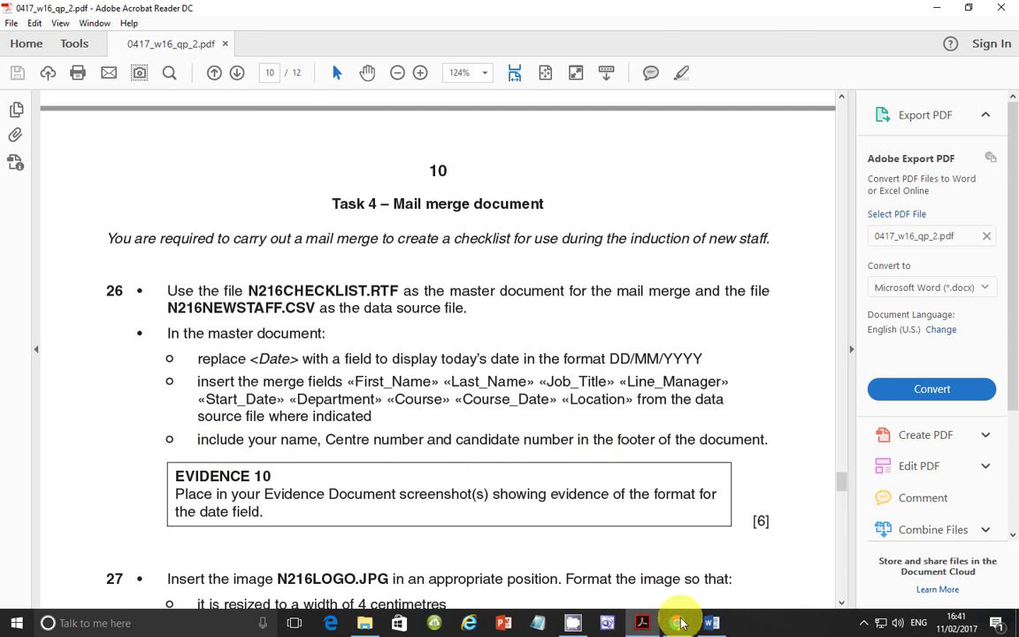
{"action": "left_click", "coordinate": [711, 623]}
Add a blank three-column footer to the checklist
{"action": "left_click", "coordinate": [106, 35]}
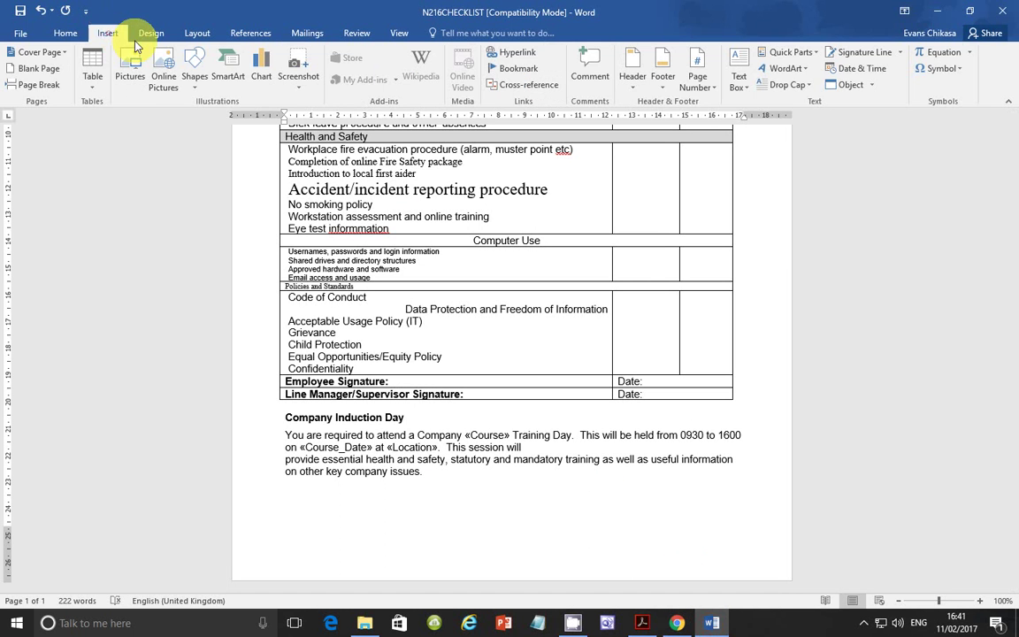
{"action": "left_click", "coordinate": [662, 84]}
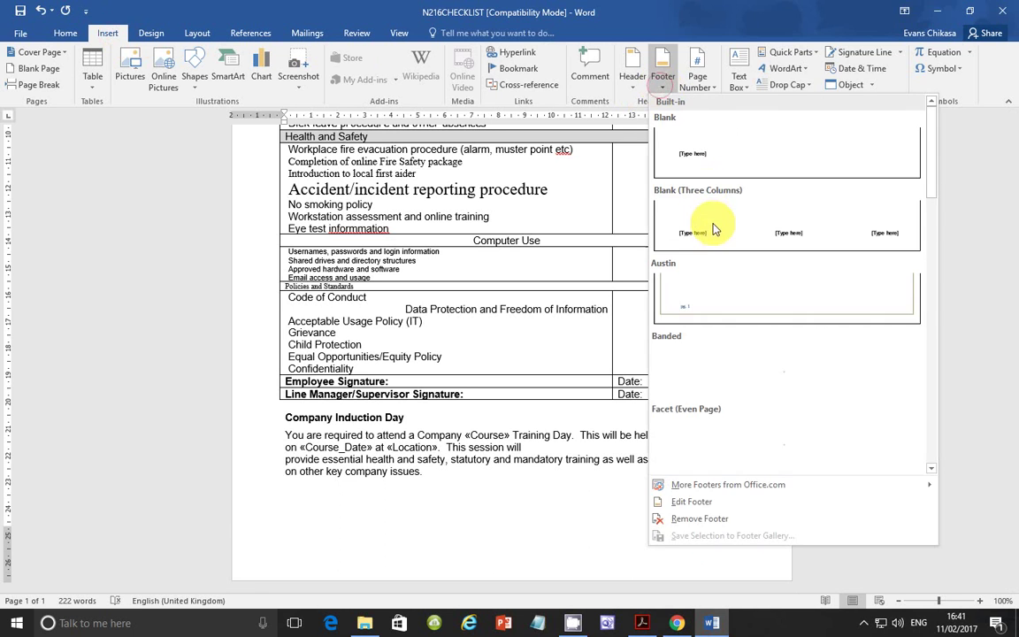
{"action": "left_click", "coordinate": [714, 216]}
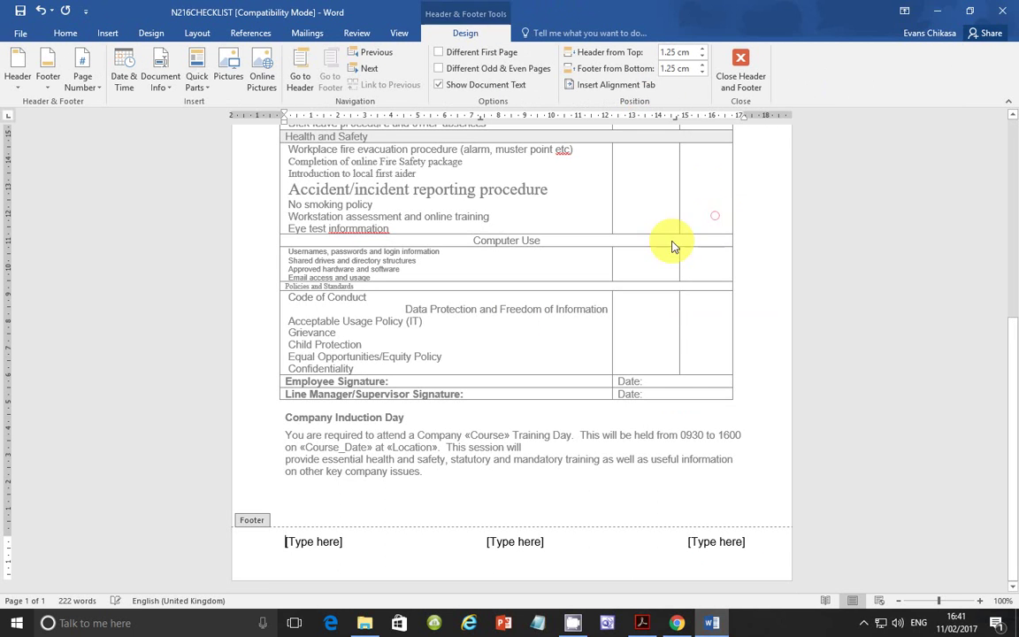
Fill the footer with the candidate's name, centre number and candidate number, then close it
{"action": "left_click", "coordinate": [308, 543]}
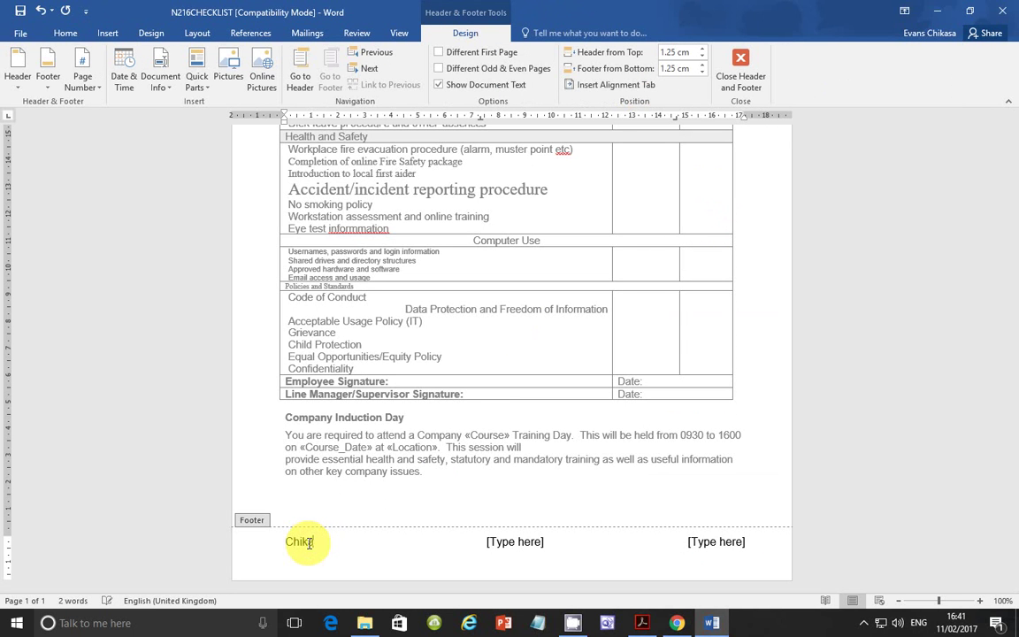
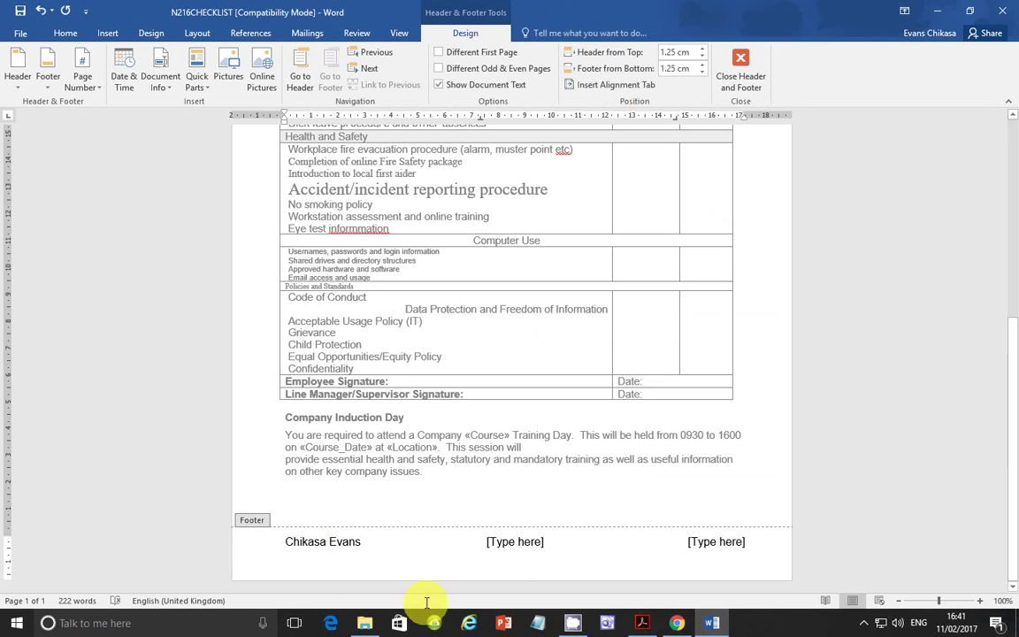
{"action": "left_click", "coordinate": [508, 541]}
{"action": "type", "text": "EM"}
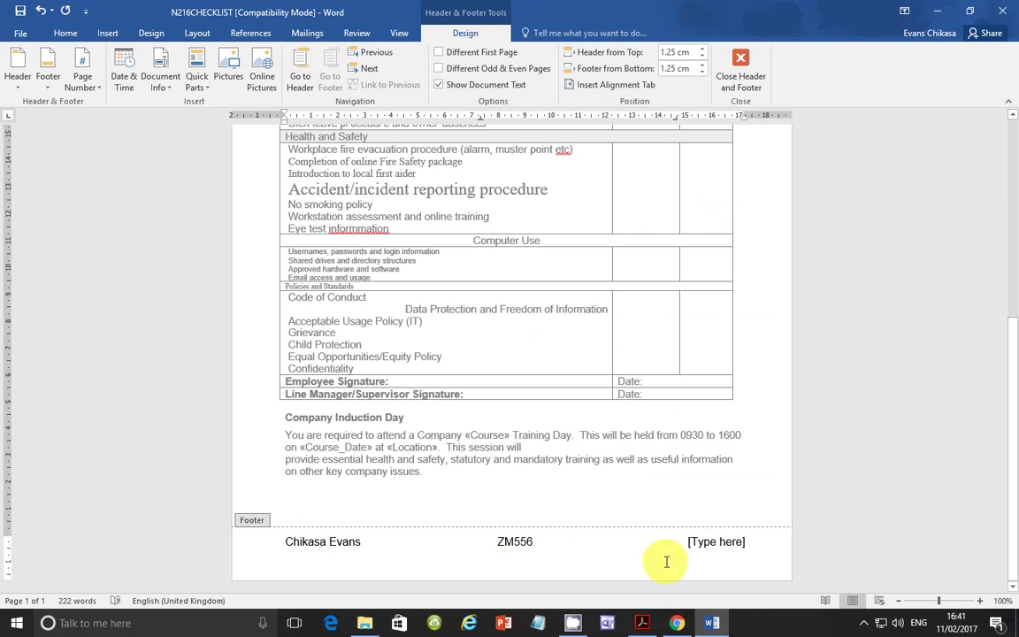
{"action": "left_click", "coordinate": [708, 541]}
{"action": "type", "text": "000"}
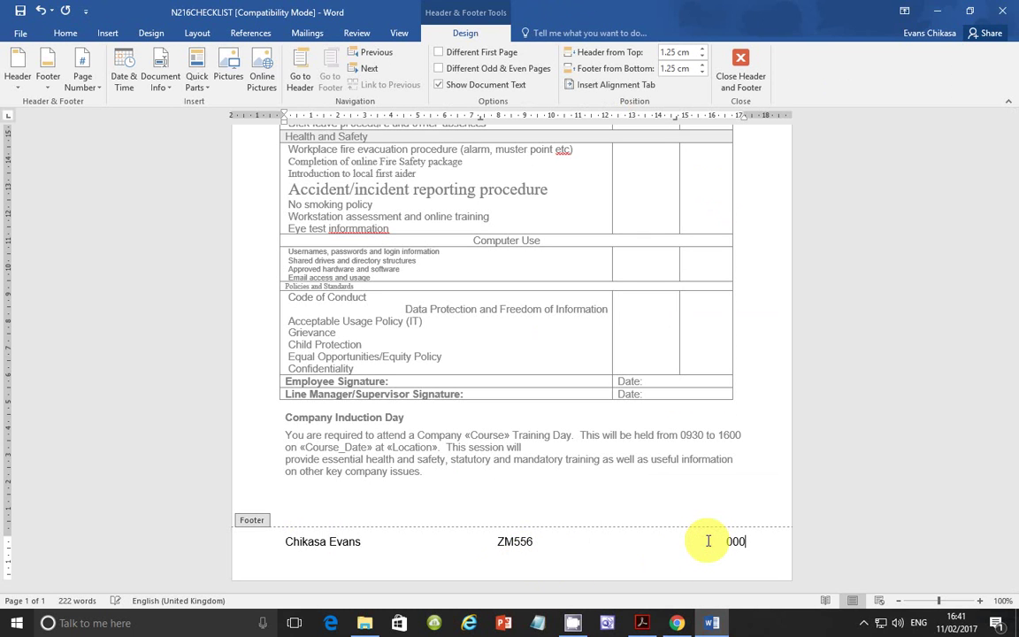
{"action": "type", "text": "1"}
{"action": "double_click", "coordinate": [606, 474]}
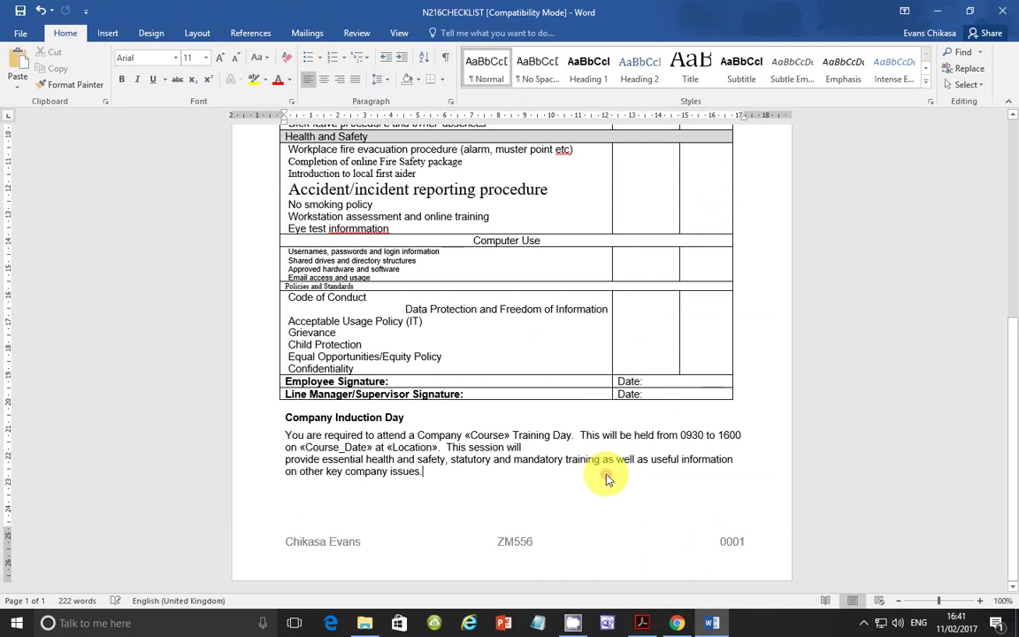
{"action": "left_click", "coordinate": [642, 623]}
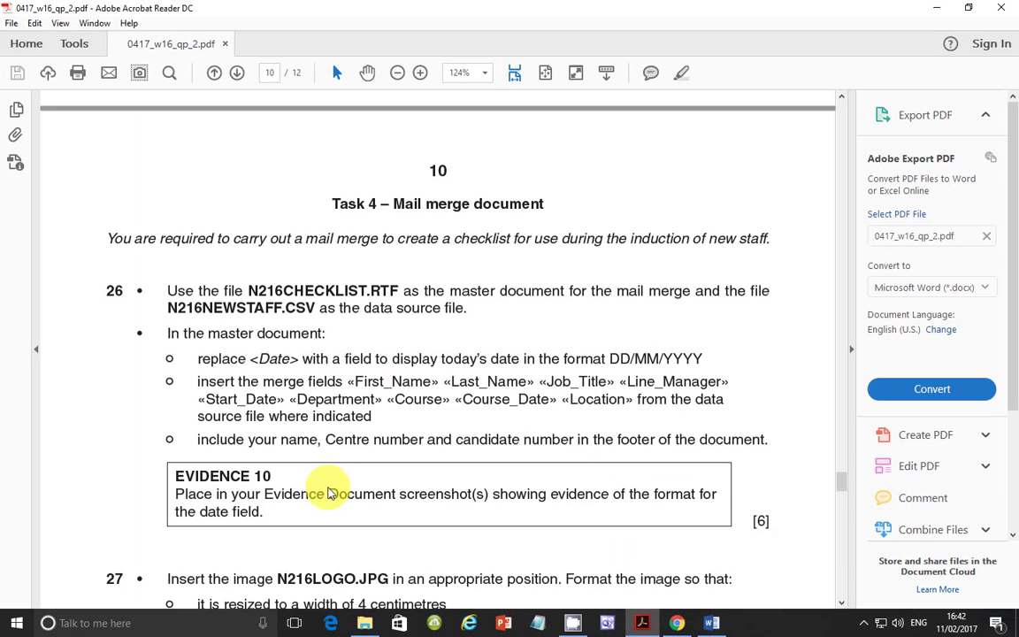
{"action": "scroll", "coordinate": [327, 488], "scroll_direction": "down", "scroll_amount": 1}
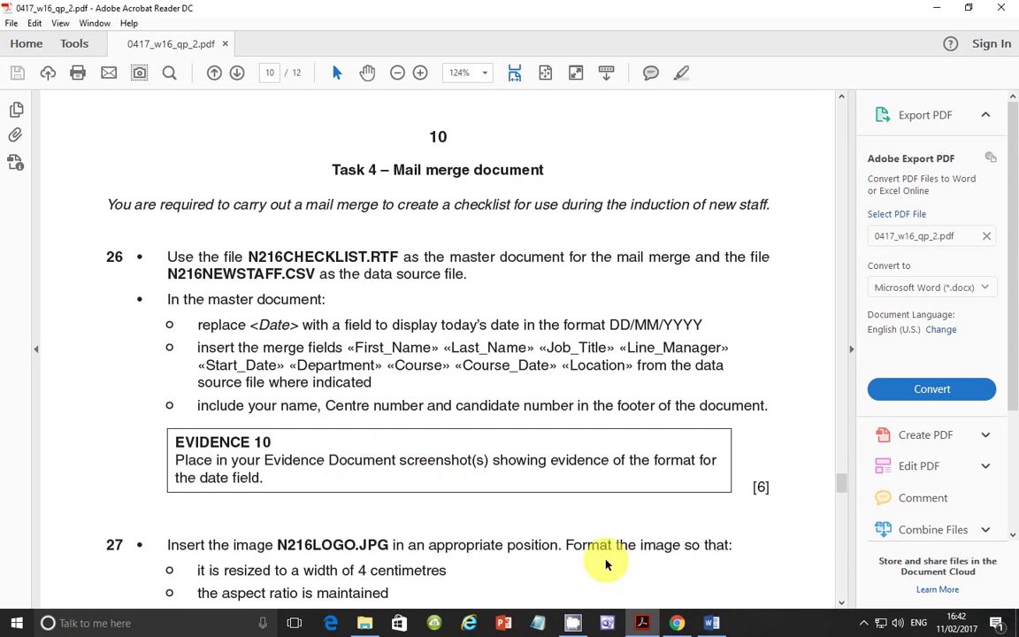
{"action": "left_click", "coordinate": [710, 621]}
{"action": "scroll", "coordinate": [570, 465], "scroll_direction": "up", "scroll_amount": 8}
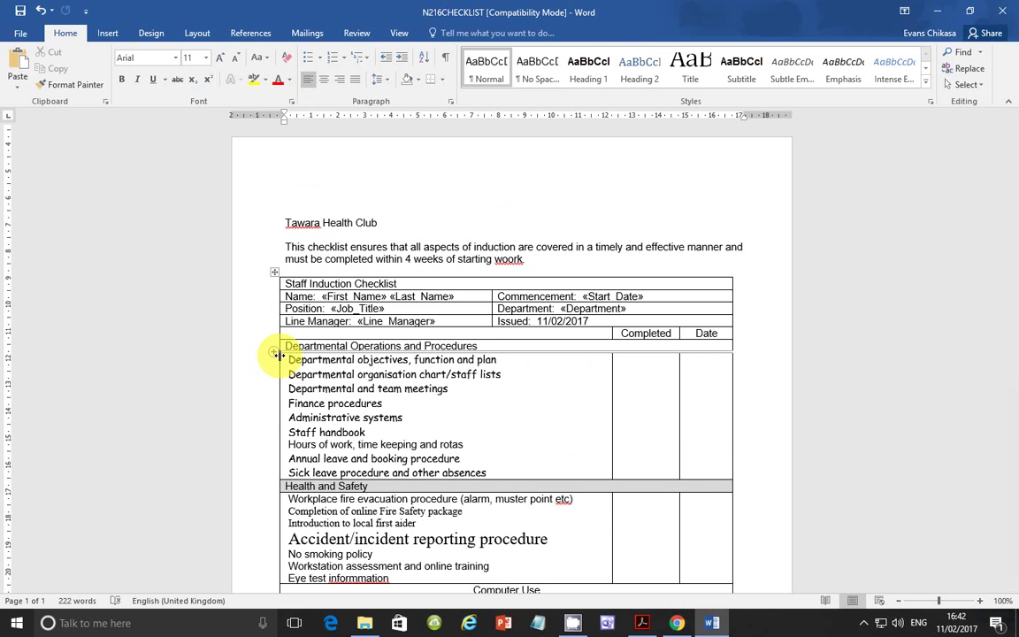
{"action": "key", "text": "Print"}
{"action": "left_click_drag", "start_coordinate": [396, 304], "coordinate": [736, 501]}
{"action": "left_click", "coordinate": [750, 456]}
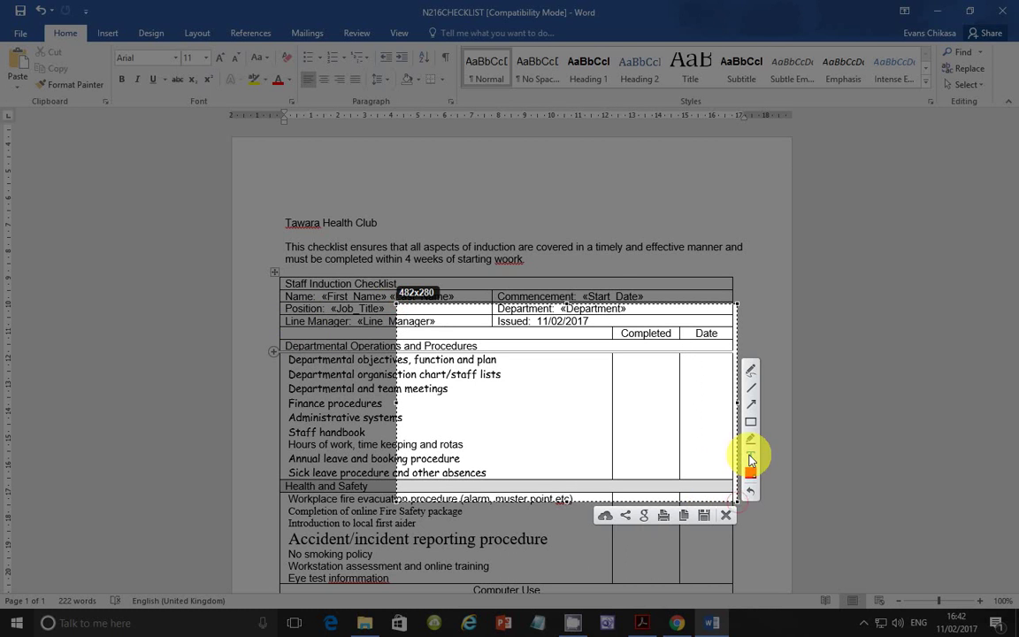
{"action": "left_click", "coordinate": [521, 375]}
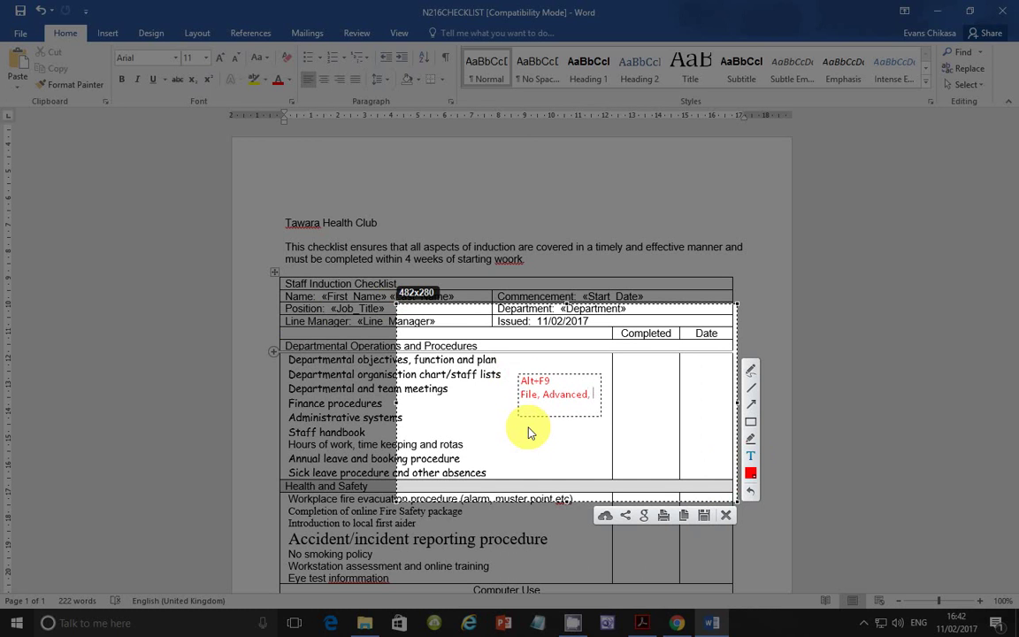
{"action": "type", "text": "Show... Fields"}
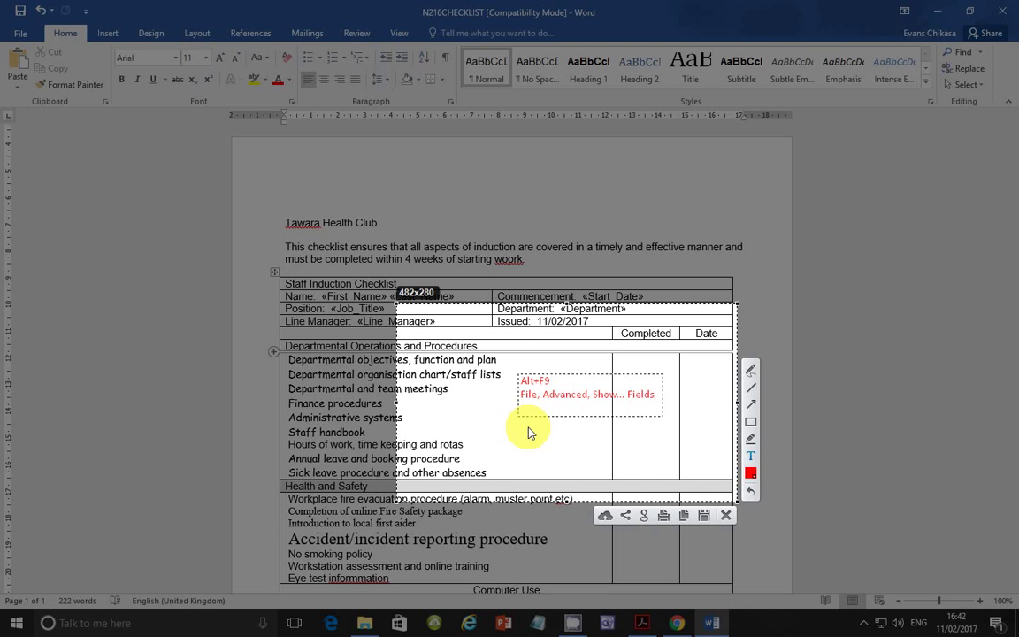
{"action": "type", "text": "."}
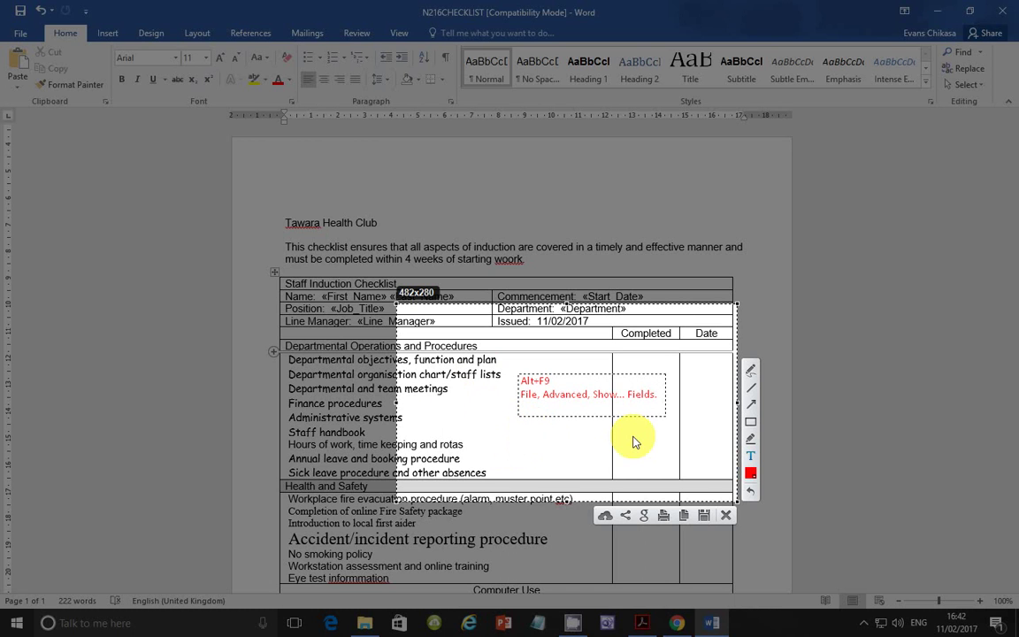
{"action": "double_click", "coordinate": [541, 381]}
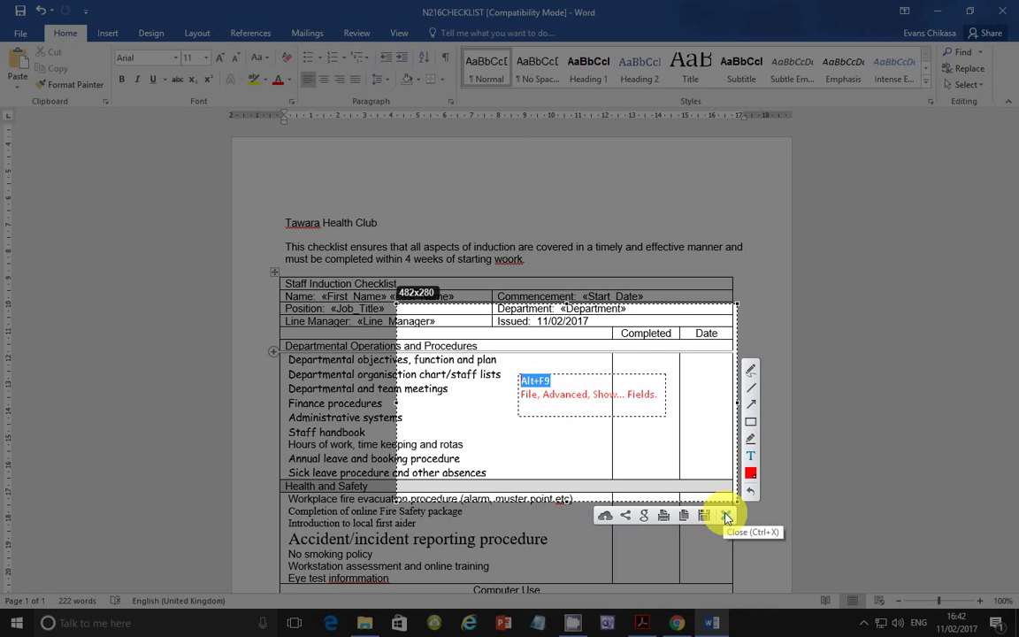
{"action": "left_click", "coordinate": [532, 397]}
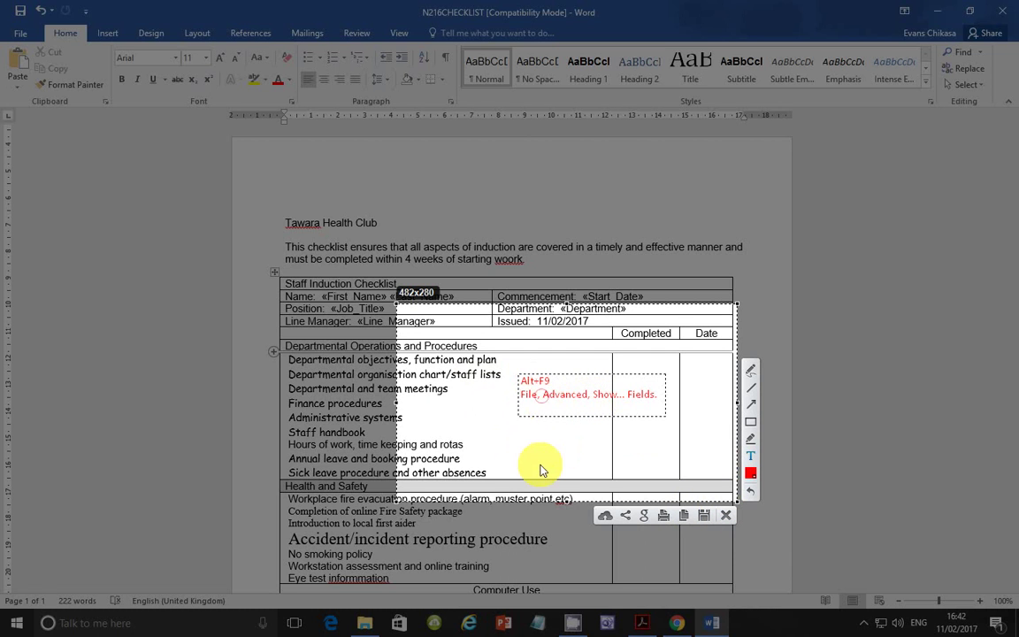
{"action": "type", "text": "Options"}
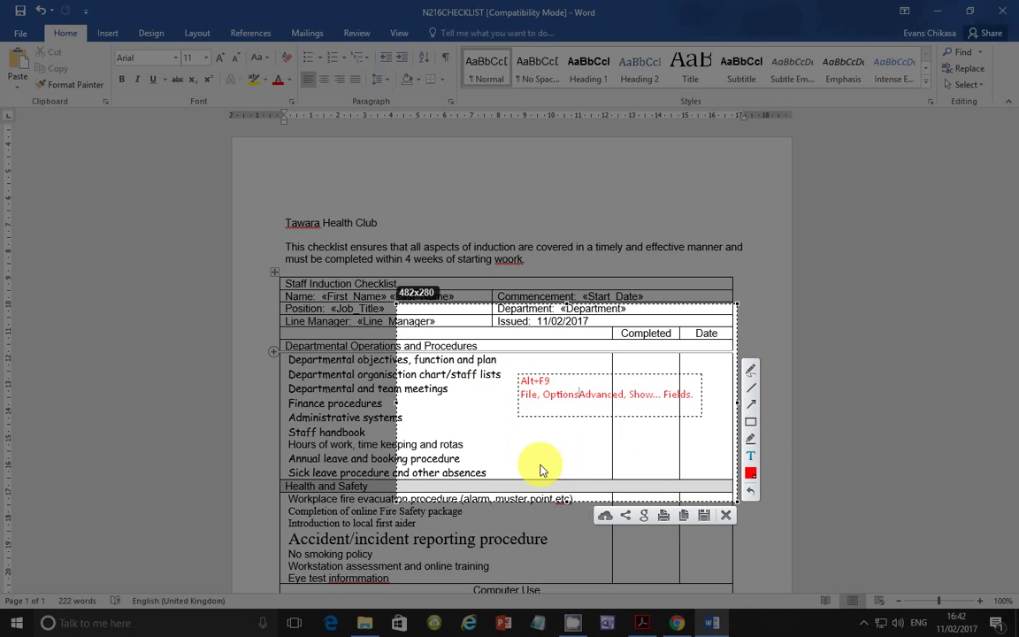
{"action": "type", "text": ","}
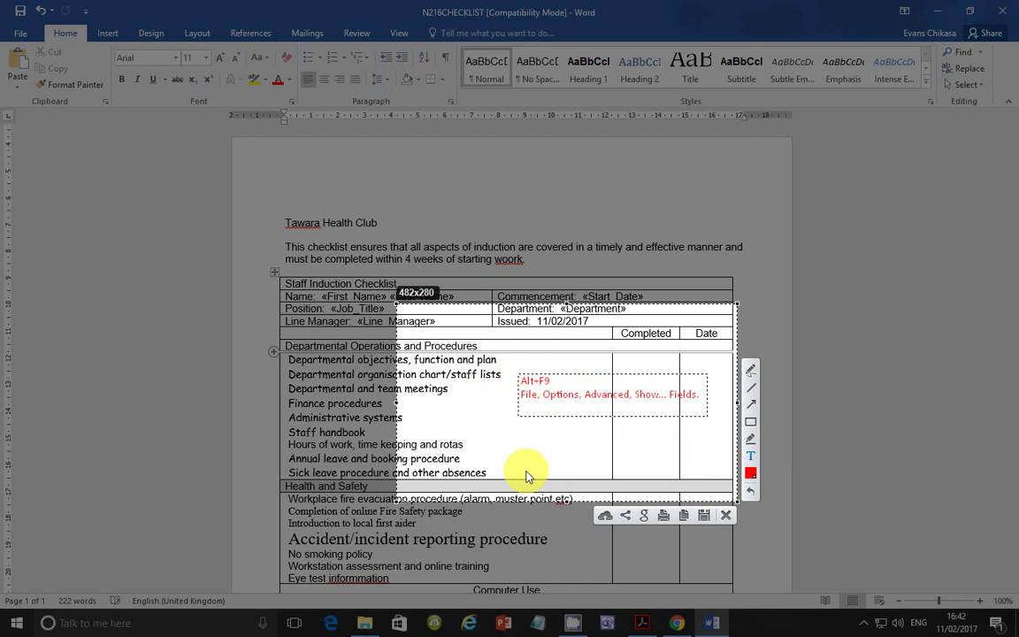
{"action": "left_click", "coordinate": [725, 515]}
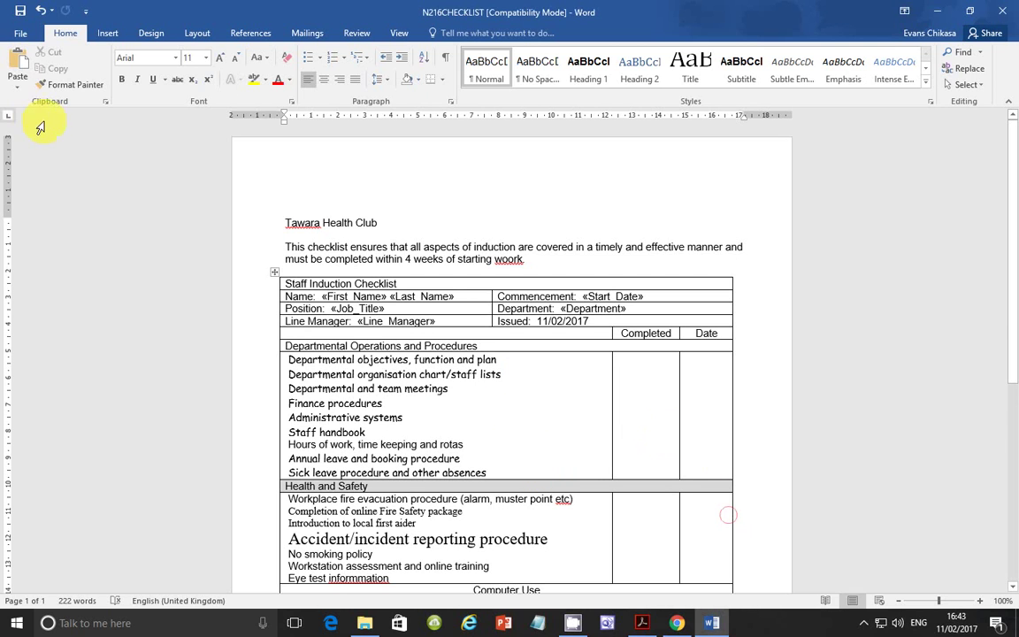
Enable 'Show field codes instead of their values' in Word's Advanced options
{"action": "left_click", "coordinate": [20, 34]}
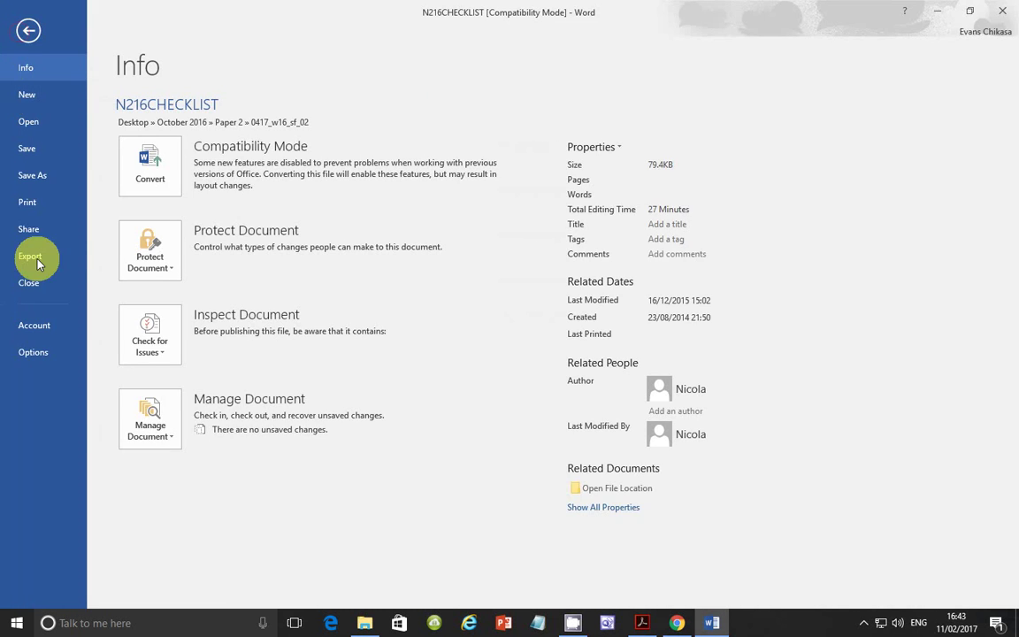
{"action": "left_click", "coordinate": [24, 363]}
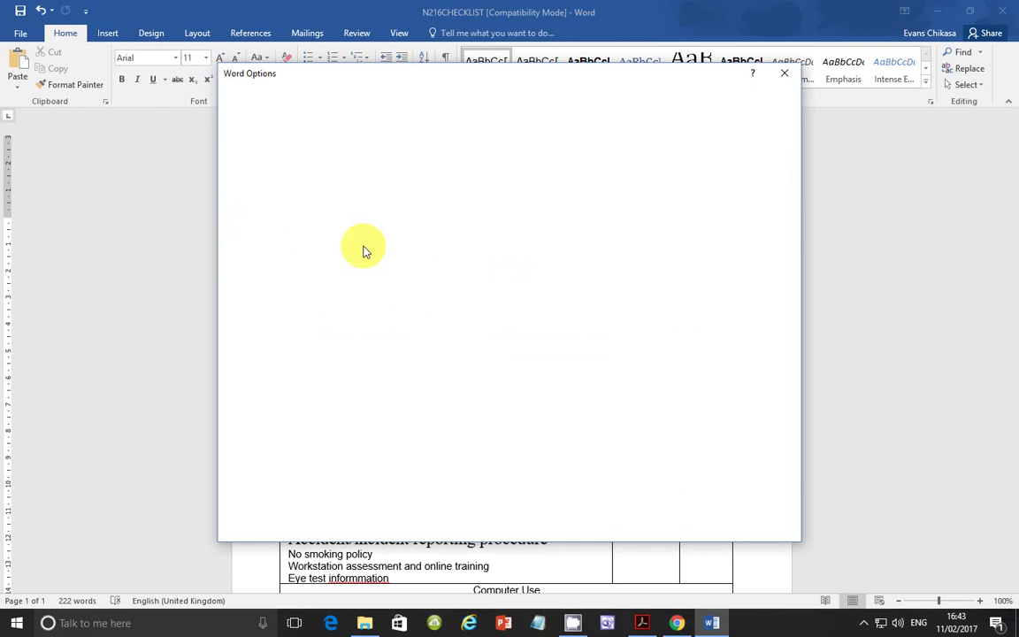
{"action": "left_click", "coordinate": [245, 195]}
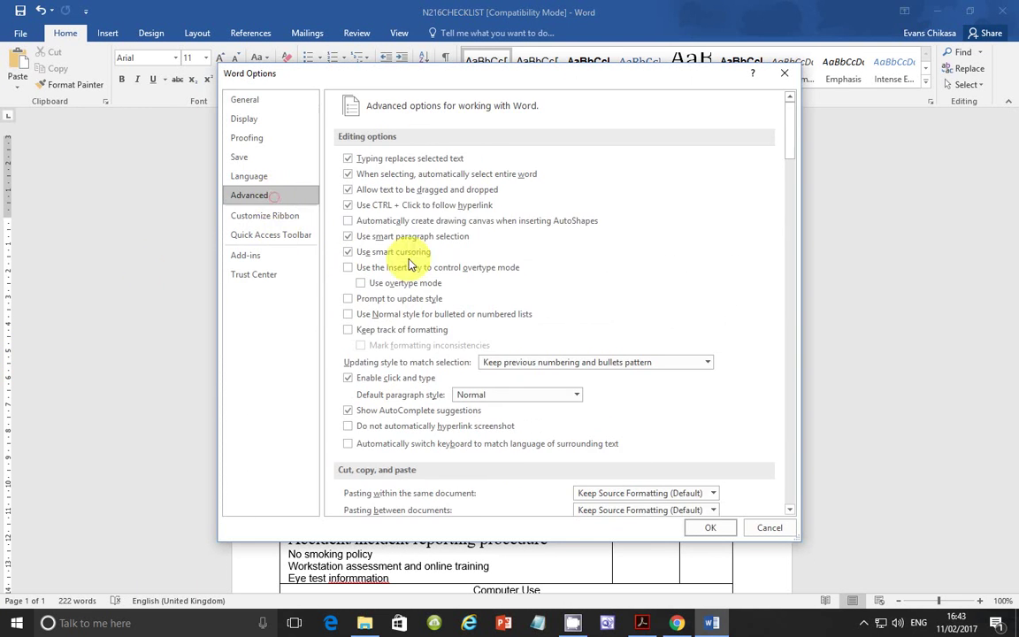
{"action": "scroll", "coordinate": [442, 372], "scroll_direction": "down", "scroll_amount": 5}
{"action": "scroll", "coordinate": [440, 375], "scroll_direction": "down", "scroll_amount": 5}
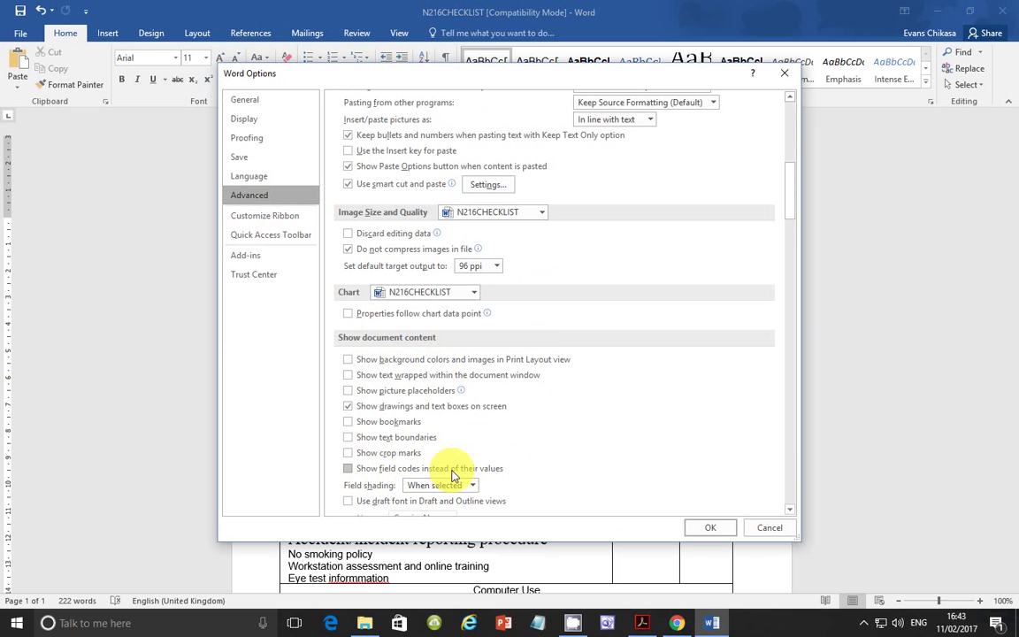
{"action": "left_click", "coordinate": [347, 468]}
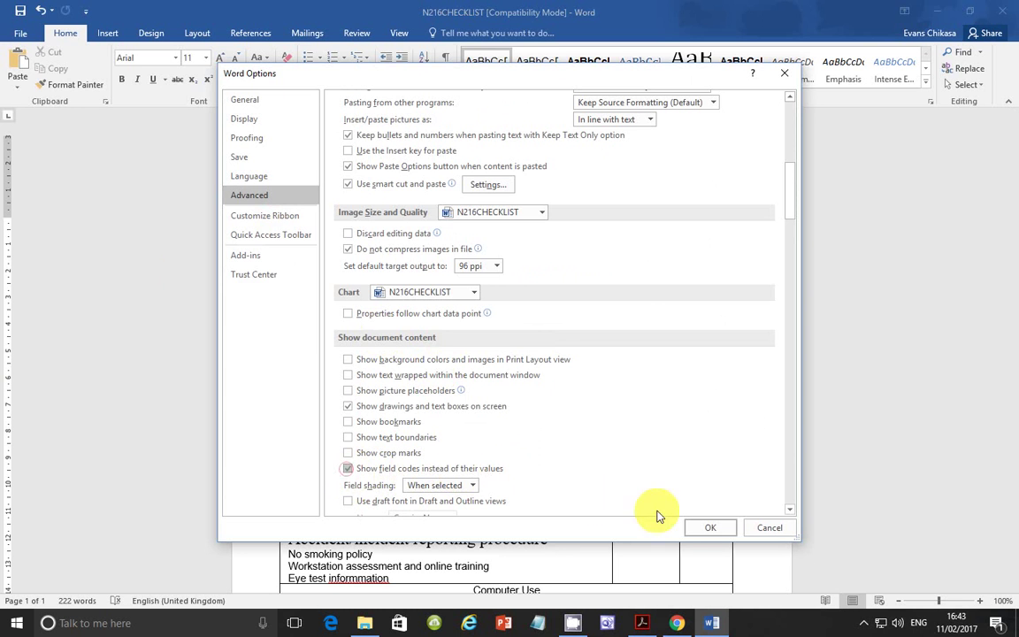
{"action": "left_click", "coordinate": [707, 527]}
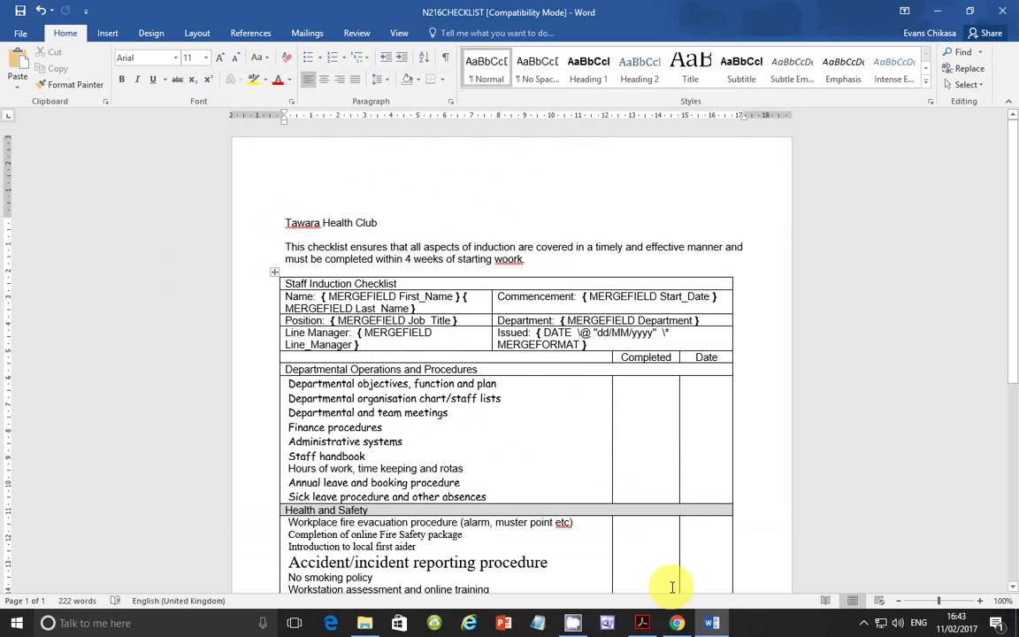
Toggle field codes with Alt+F9, then frame a Lightshot capture around the Issued DATE field code
{"action": "key", "text": "alt+F9"}
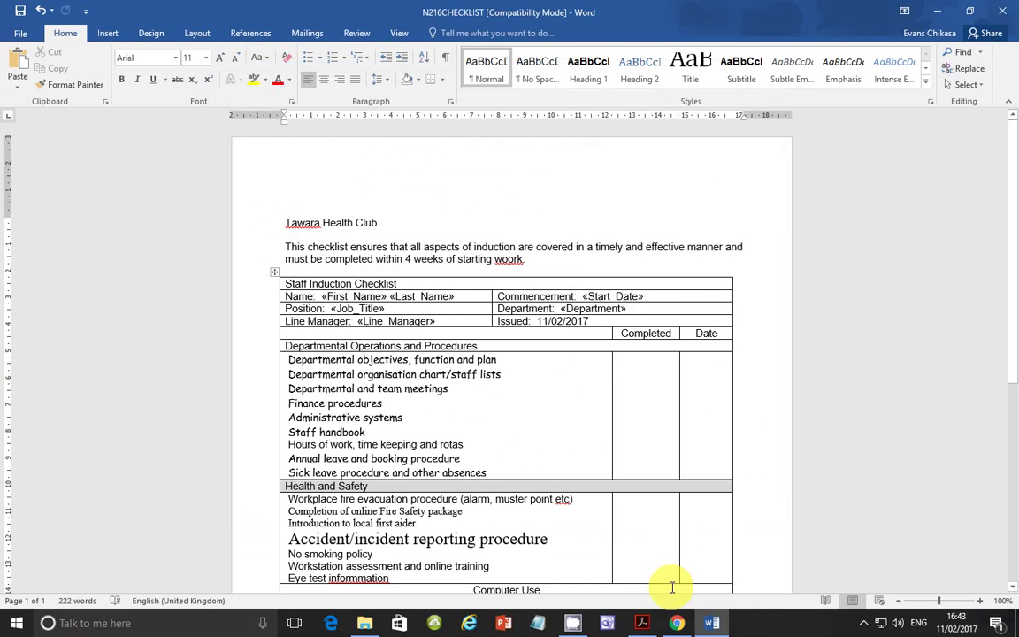
{"action": "key", "text": "alt+F9"}
{"action": "key", "text": "alt+F9"}
{"action": "key", "text": "alt+F9"}
{"action": "key", "text": "alt+F9"}
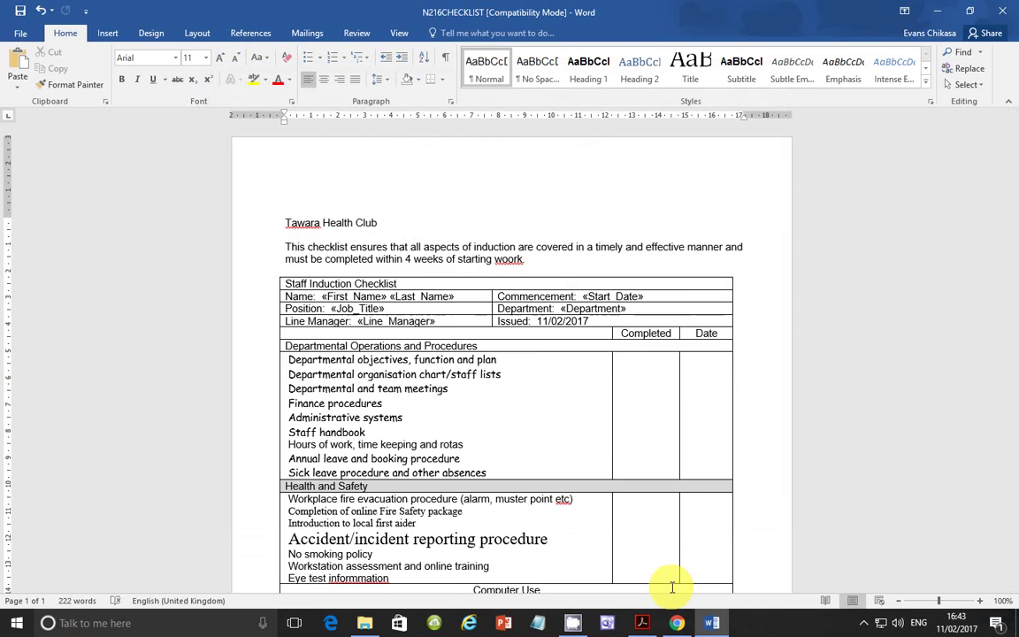
{"action": "key", "text": "alt+F9"}
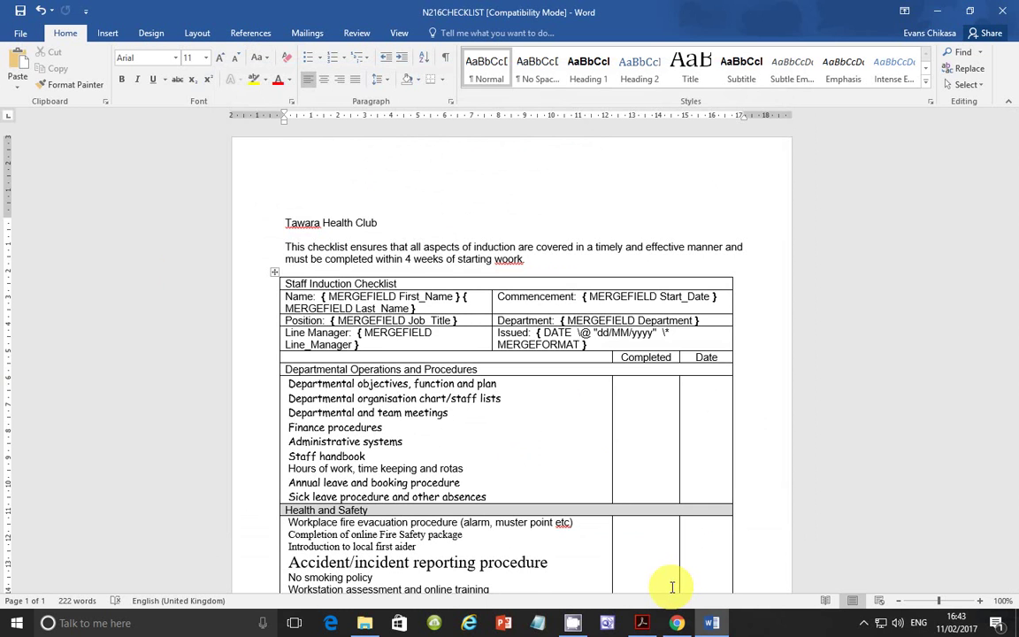
{"action": "key", "text": "alt+F9"}
{"action": "key", "text": "alt+F9"}
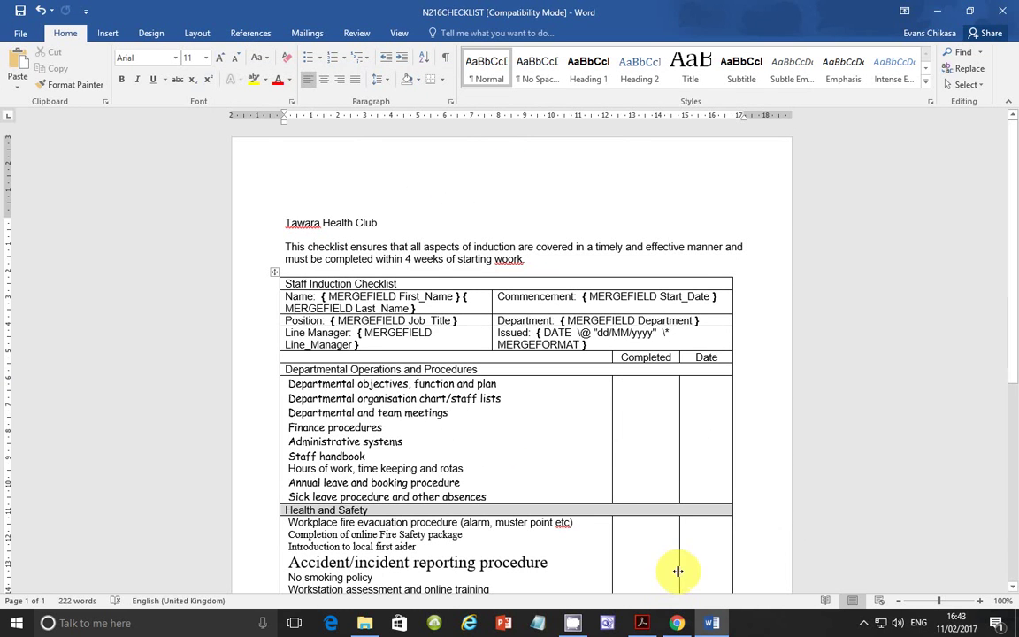
{"action": "key", "text": "Print"}
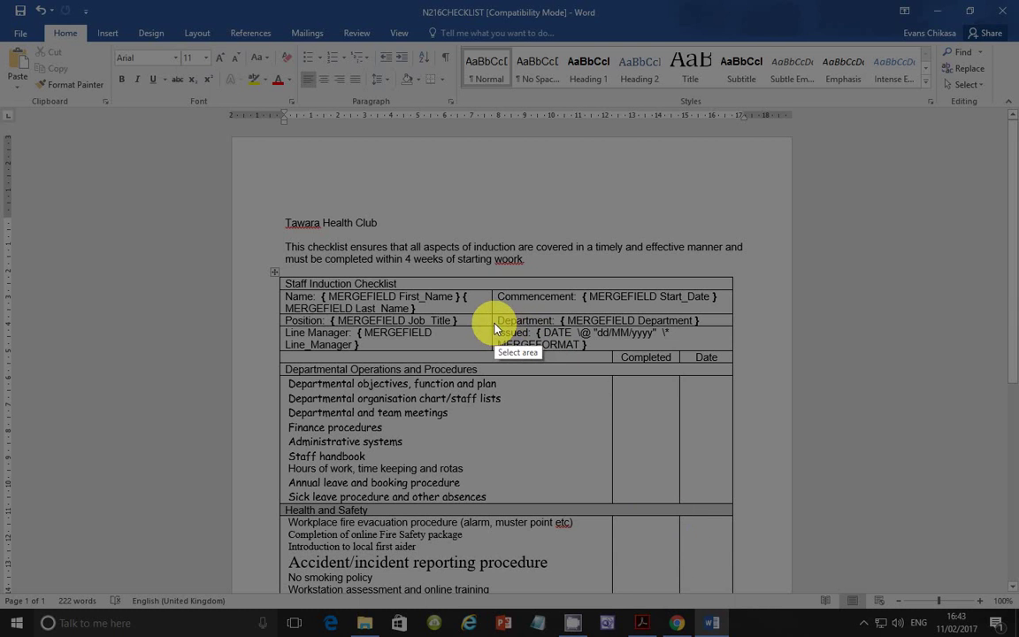
{"action": "mouse_move", "coordinate": [493, 327]}
{"action": "left_mouse_down"}
{"action": "mouse_move", "coordinate": [577, 358]}
{"action": "mouse_move", "coordinate": [691, 352]}
{"action": "left_mouse_up"}
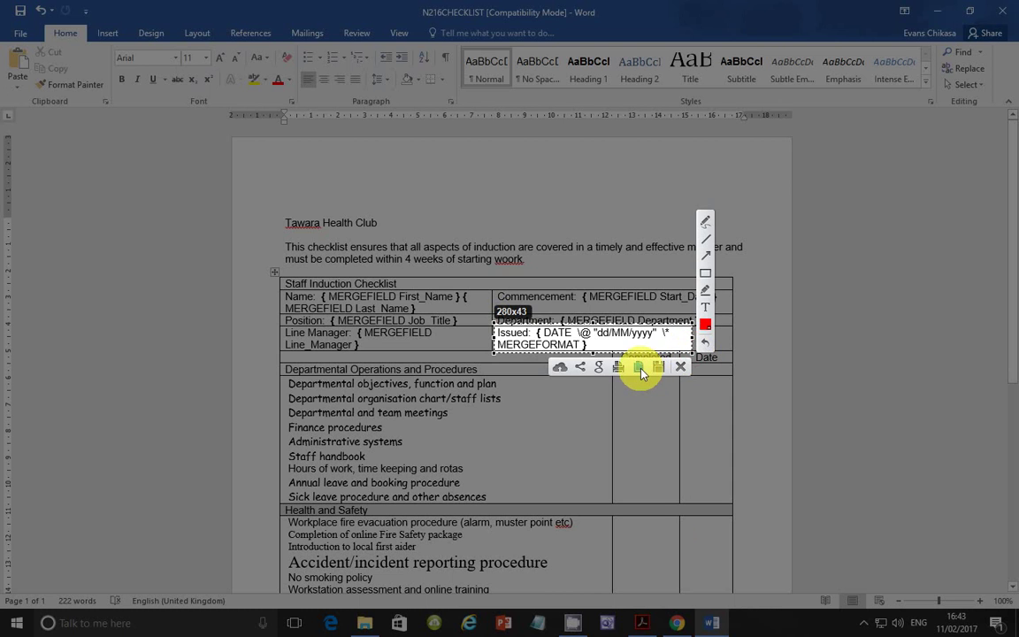
Copy the date-field capture and open the N216EVIDENCE0001 evidence document
{"action": "left_click", "coordinate": [641, 369]}
{"action": "left_click", "coordinate": [362, 622]}
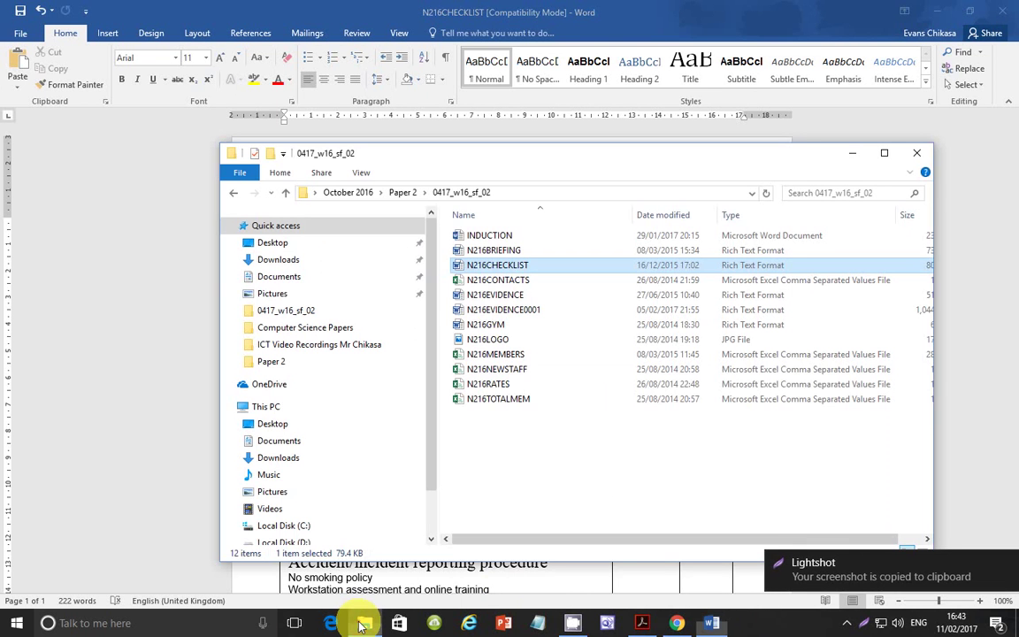
{"action": "left_click", "coordinate": [520, 312]}
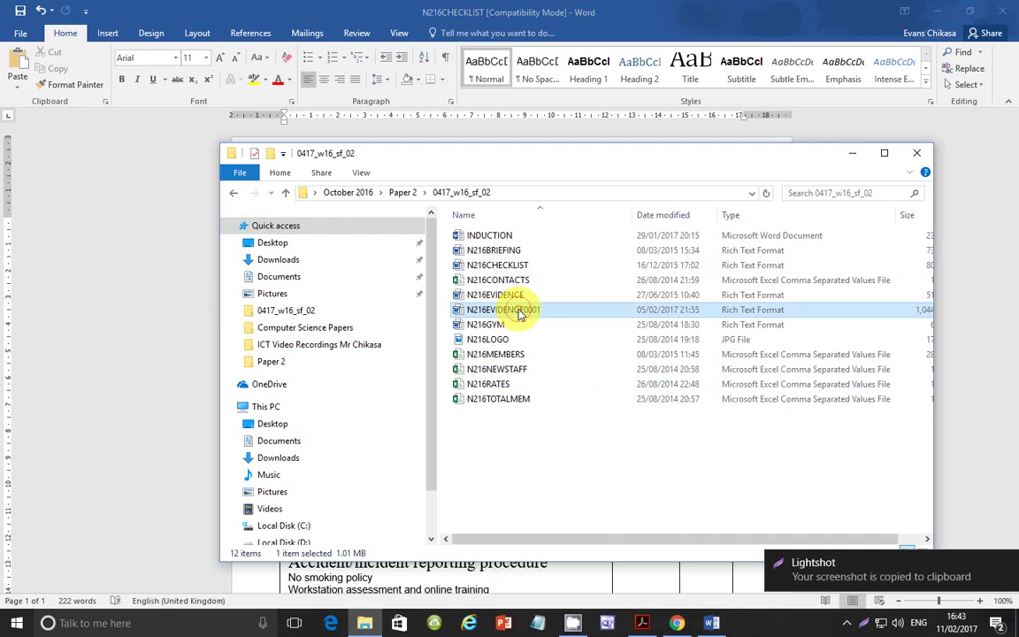
{"action": "double_click", "coordinate": [520, 312]}
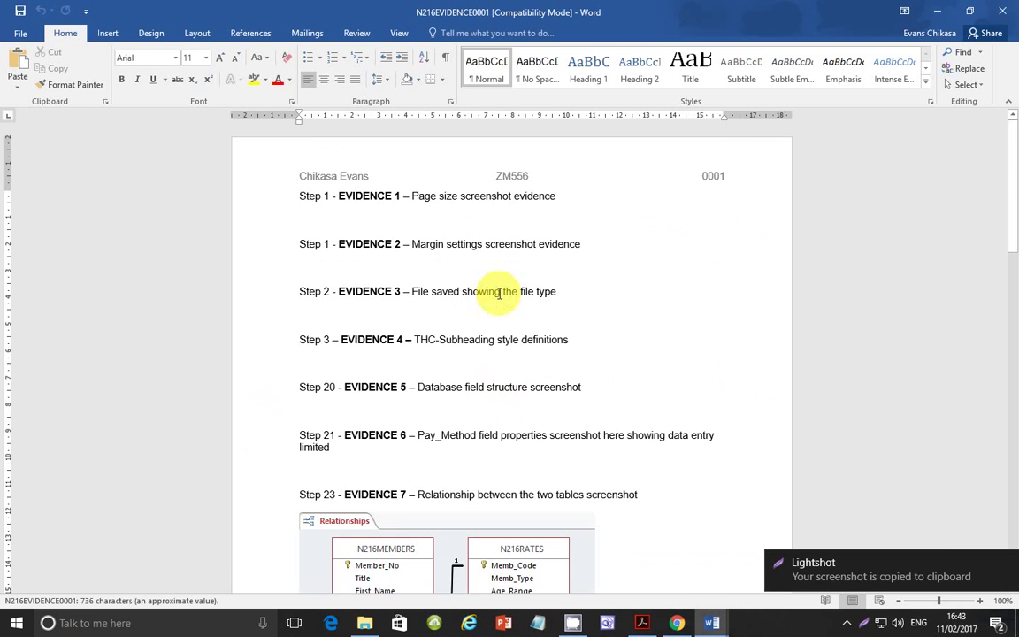
Paste the screenshot on the blank line below Step 26's EVIDENCE 10
{"action": "scroll", "coordinate": [495, 359], "scroll_direction": "down", "scroll_amount": 5}
{"action": "scroll", "coordinate": [494, 360], "scroll_direction": "down", "scroll_amount": 12}
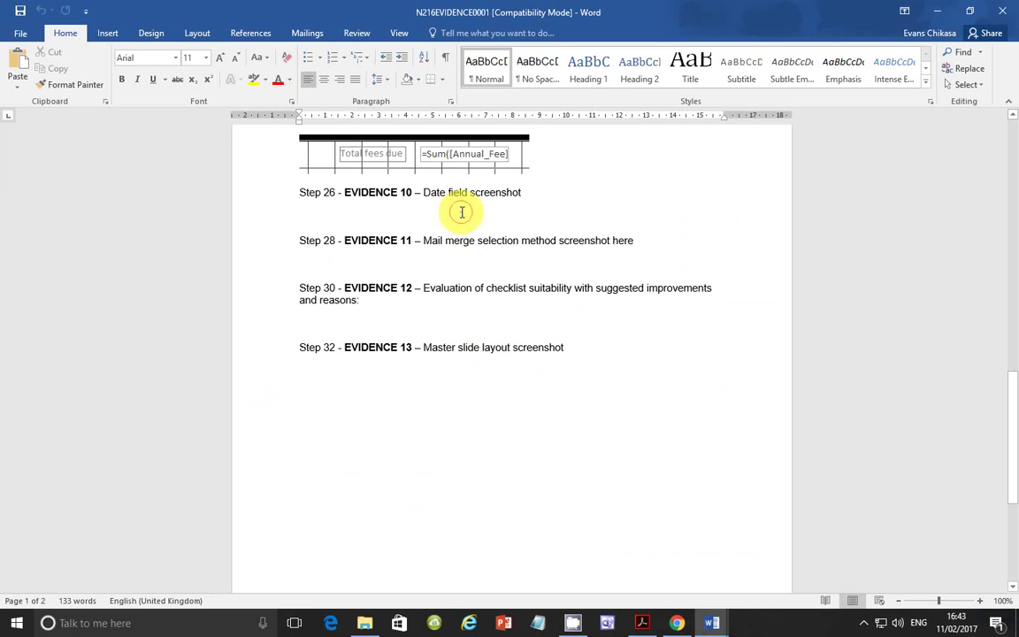
{"action": "left_click", "coordinate": [461, 213]}
{"action": "key", "text": "ctrl+v"}
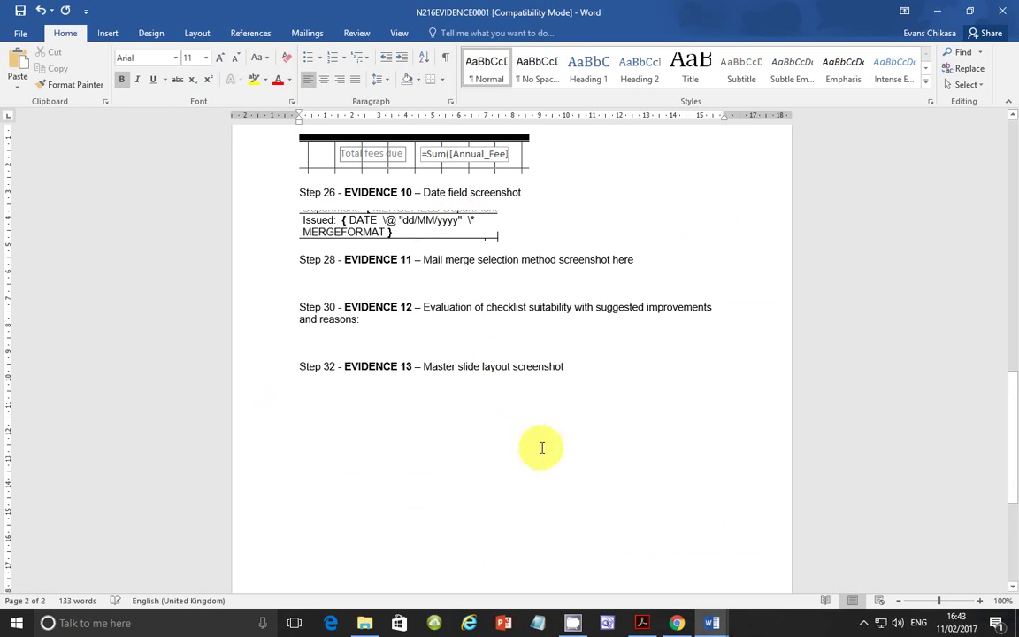
{"action": "mouse_move", "coordinate": [649, 630]}
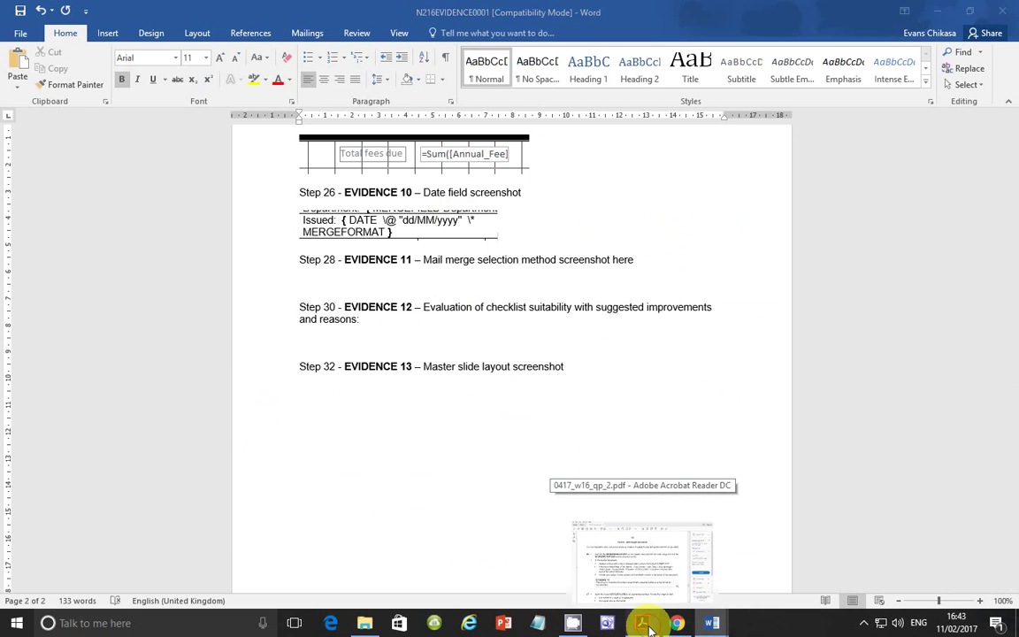
Read Step 27's N216LOGO.JPG instructions in the exam PDF, then return to N216CHECKLIST
{"action": "left_click", "coordinate": [650, 624]}
{"action": "scroll", "coordinate": [386, 434], "scroll_direction": "down", "scroll_amount": 4}
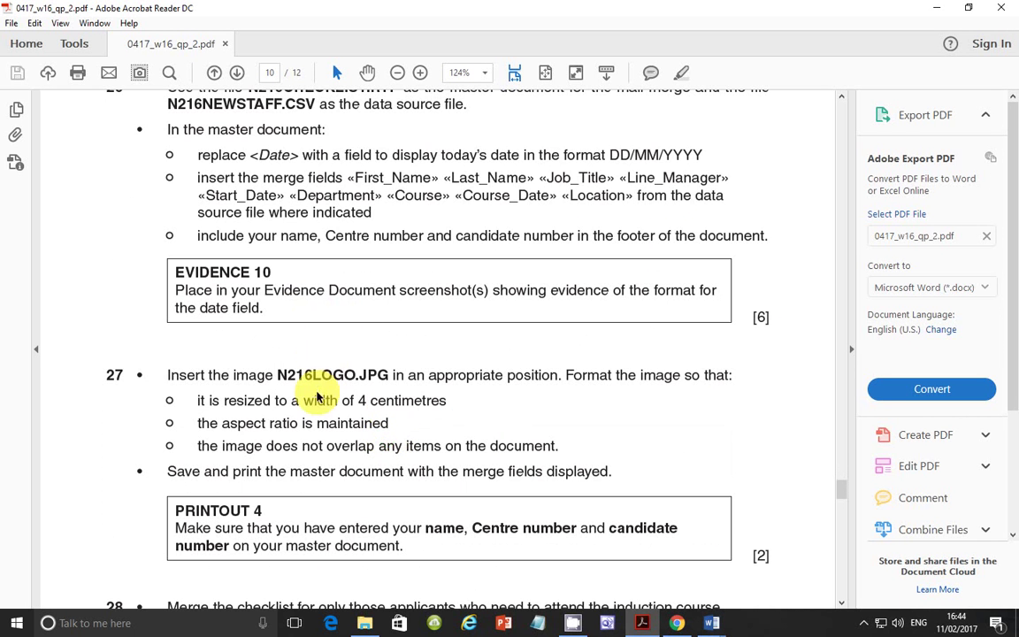
{"action": "scroll", "coordinate": [319, 389], "scroll_direction": "down", "scroll_amount": 1}
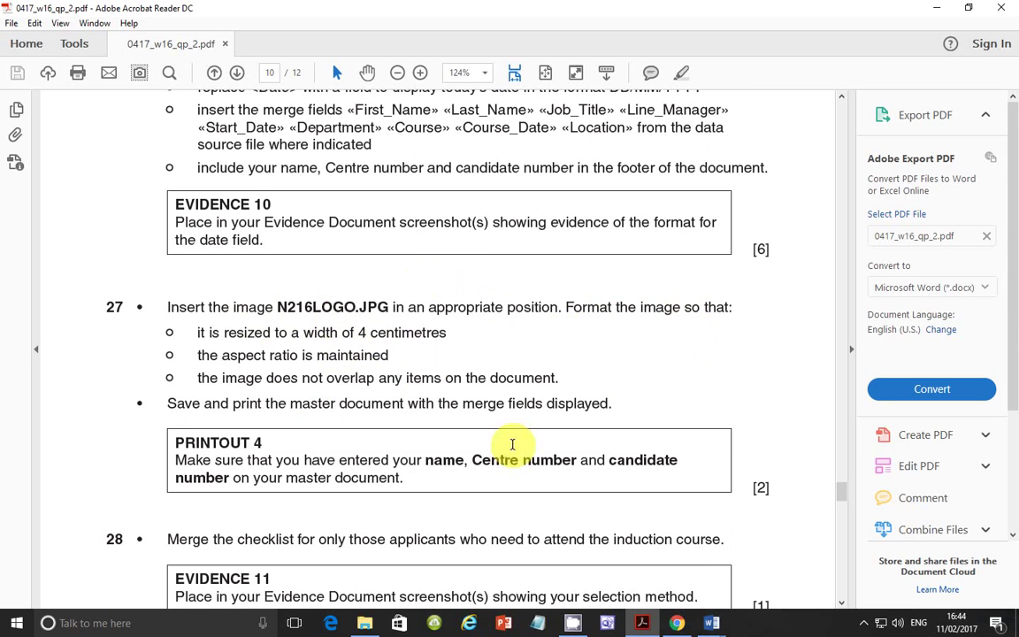
{"action": "mouse_move", "coordinate": [713, 626]}
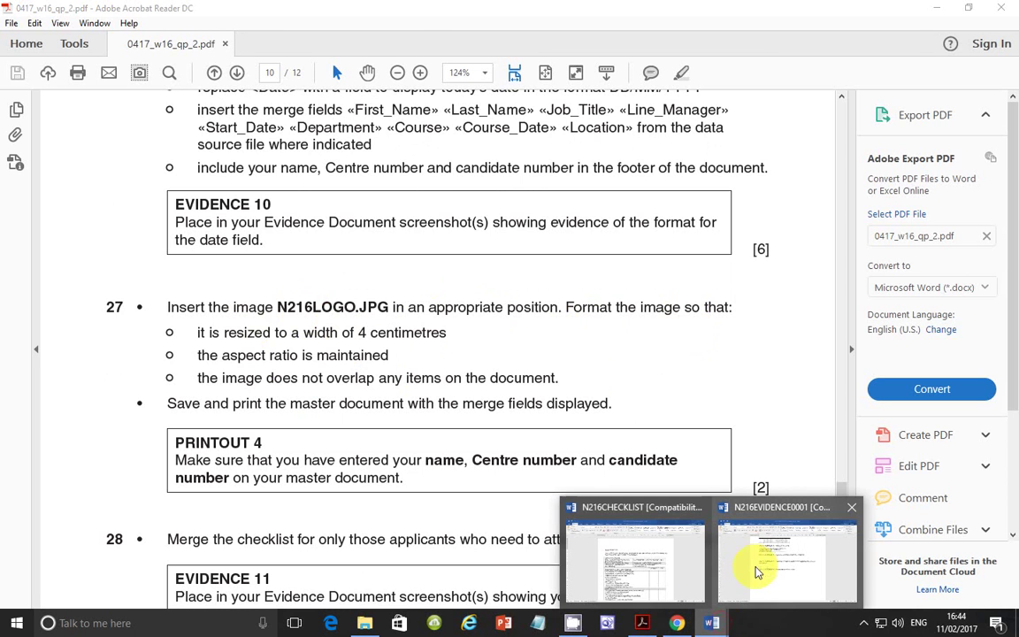
{"action": "mouse_move", "coordinate": [771, 575]}
{"action": "left_click", "coordinate": [671, 576]}
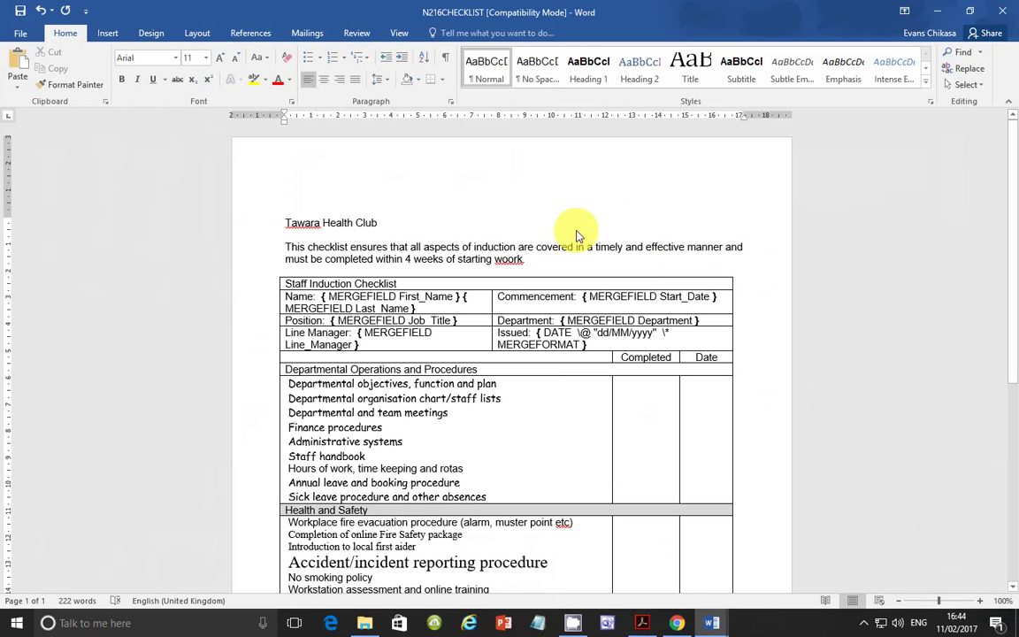
Insert N216LOGO from October 2016 > Paper 2 > 0417_w16_sf_02 after 'Tawara Health Club'
{"action": "left_click", "coordinate": [526, 211]}
{"action": "left_click", "coordinate": [461, 226]}
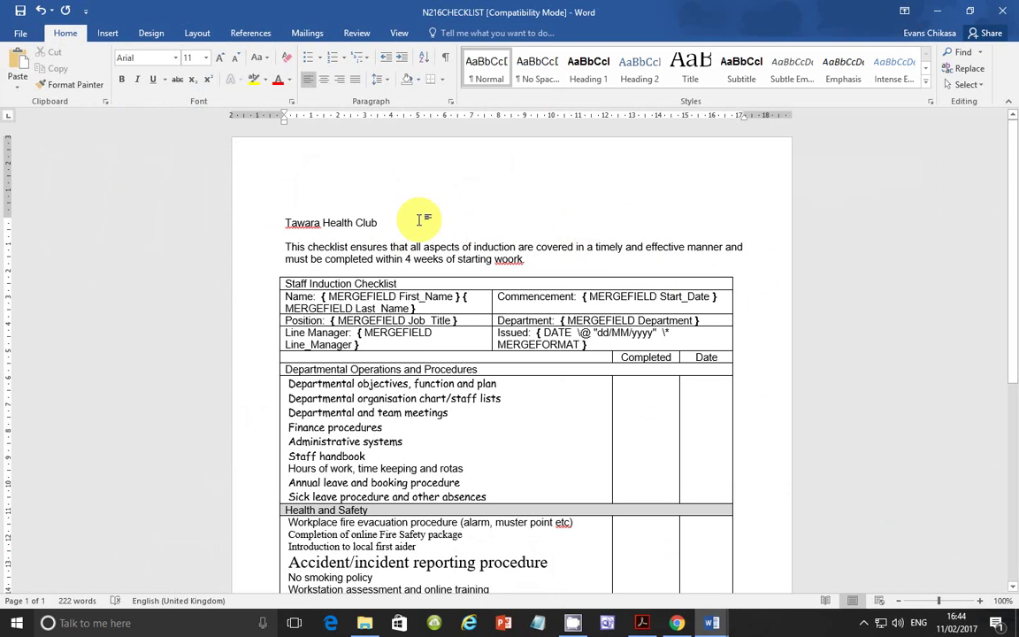
{"action": "left_click", "coordinate": [112, 37]}
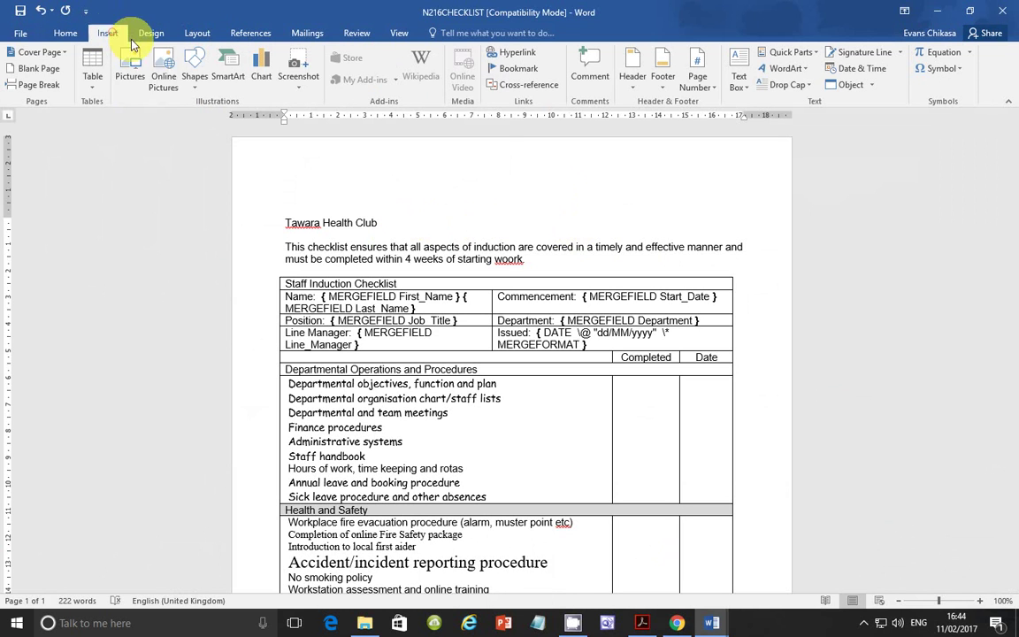
{"action": "left_click", "coordinate": [133, 61]}
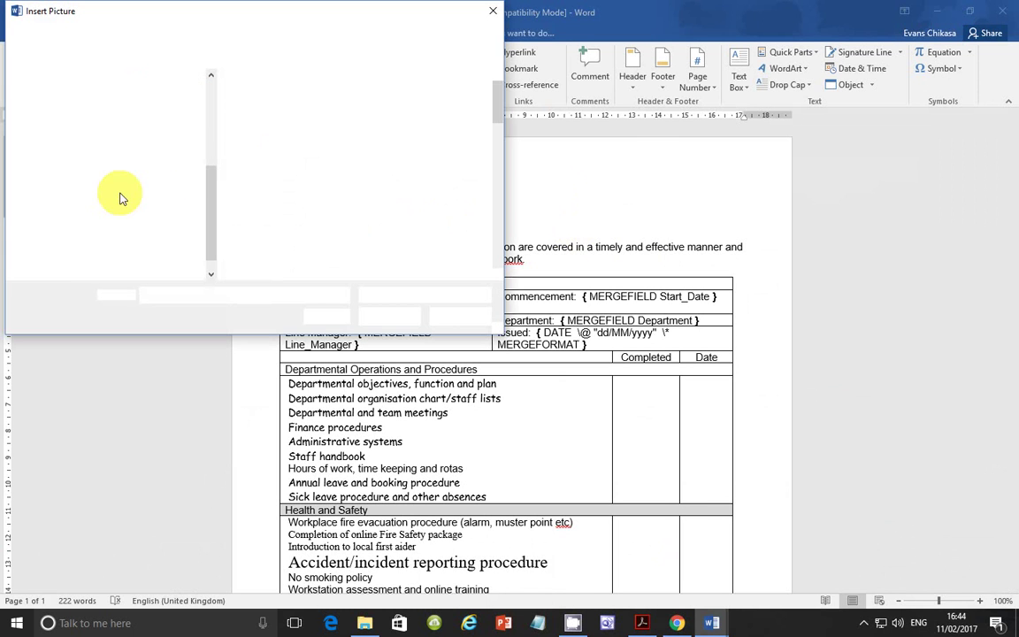
{"action": "left_click", "coordinate": [84, 122]}
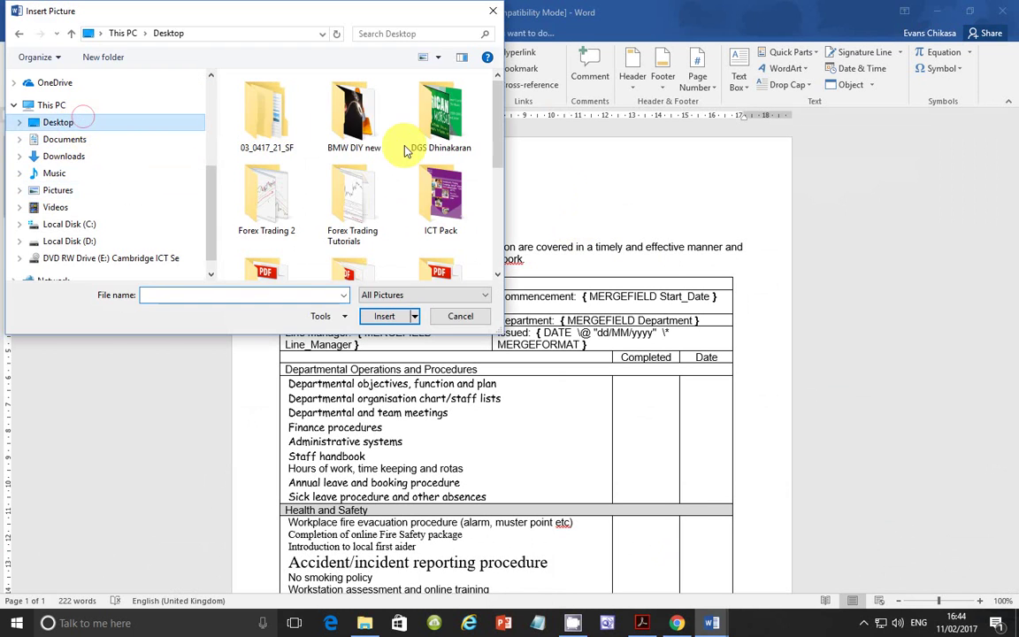
{"action": "scroll", "coordinate": [405, 153], "scroll_direction": "down", "scroll_amount": 3}
{"action": "double_click", "coordinate": [428, 159]}
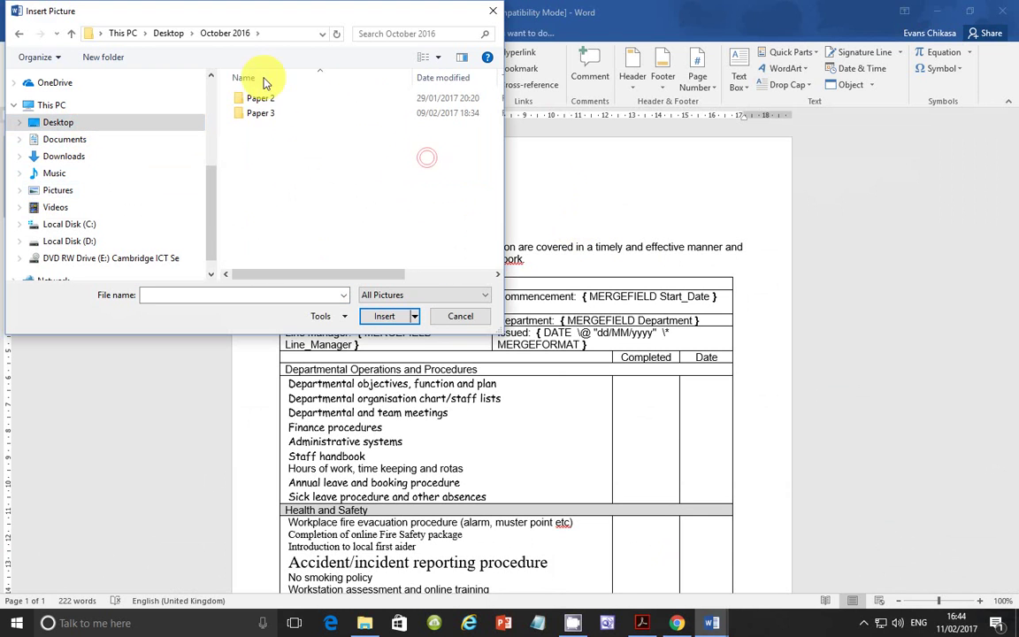
{"action": "double_click", "coordinate": [261, 109]}
{"action": "double_click", "coordinate": [262, 109]}
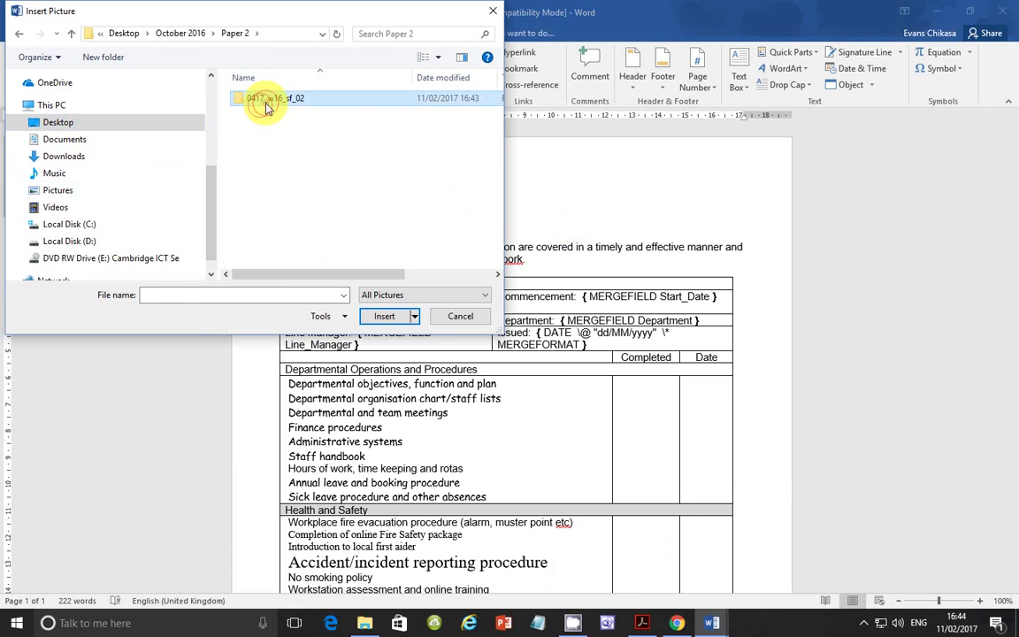
{"action": "left_click", "coordinate": [271, 135]}
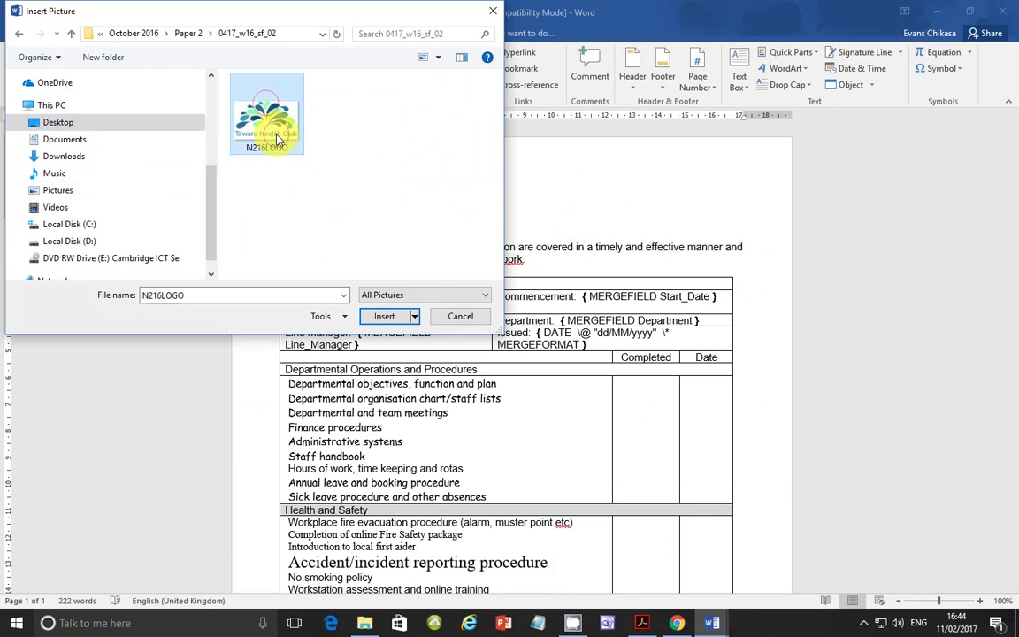
{"action": "left_click", "coordinate": [385, 317]}
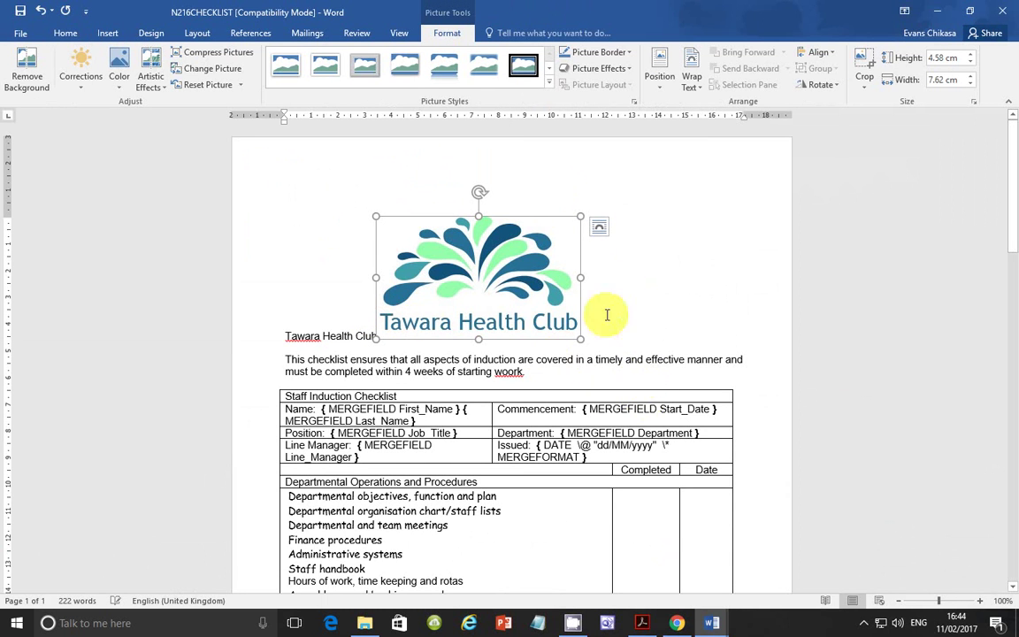
{"action": "left_click", "coordinate": [643, 621]}
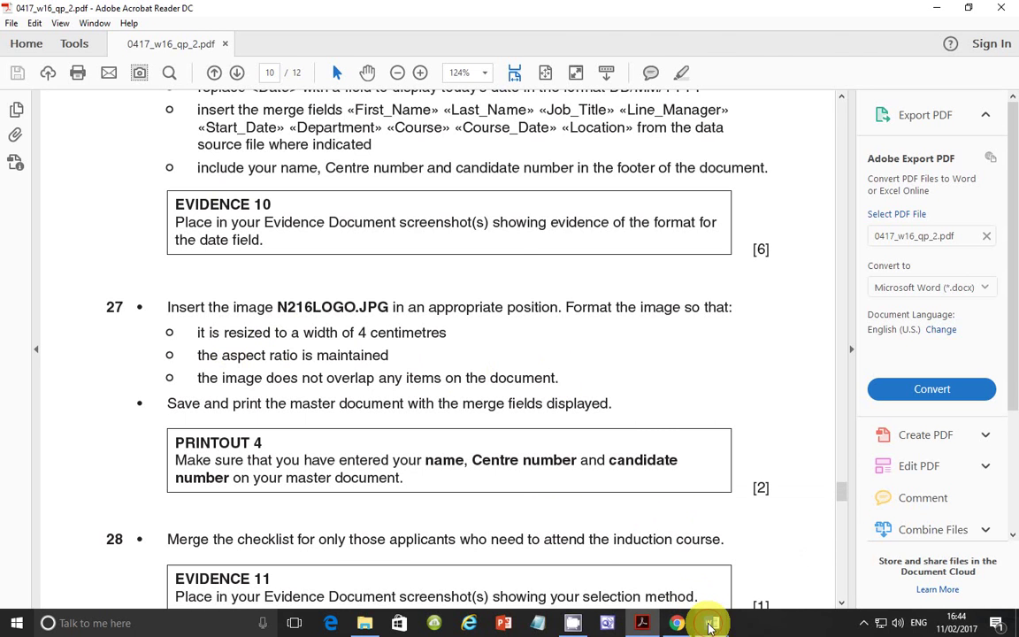
Resize the logo from 7.62 cm to 4 cm wide, aspect ratio locked, giving 2.4 cm high
{"action": "mouse_move", "coordinate": [712, 621]}
{"action": "left_click", "coordinate": [643, 553]}
{"action": "right_click", "coordinate": [509, 285]}
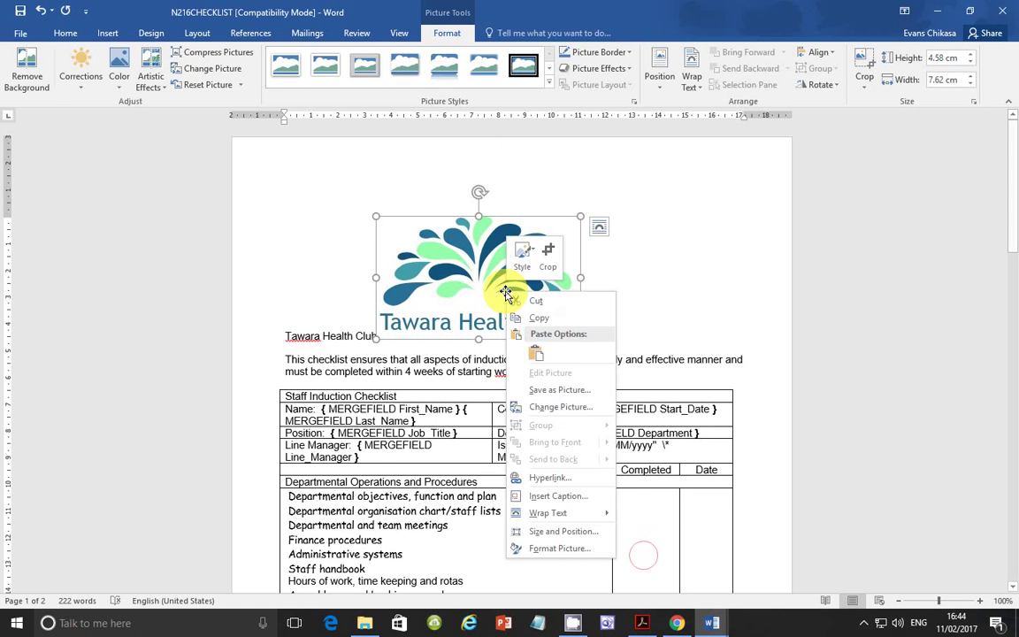
{"action": "left_click", "coordinate": [568, 534]}
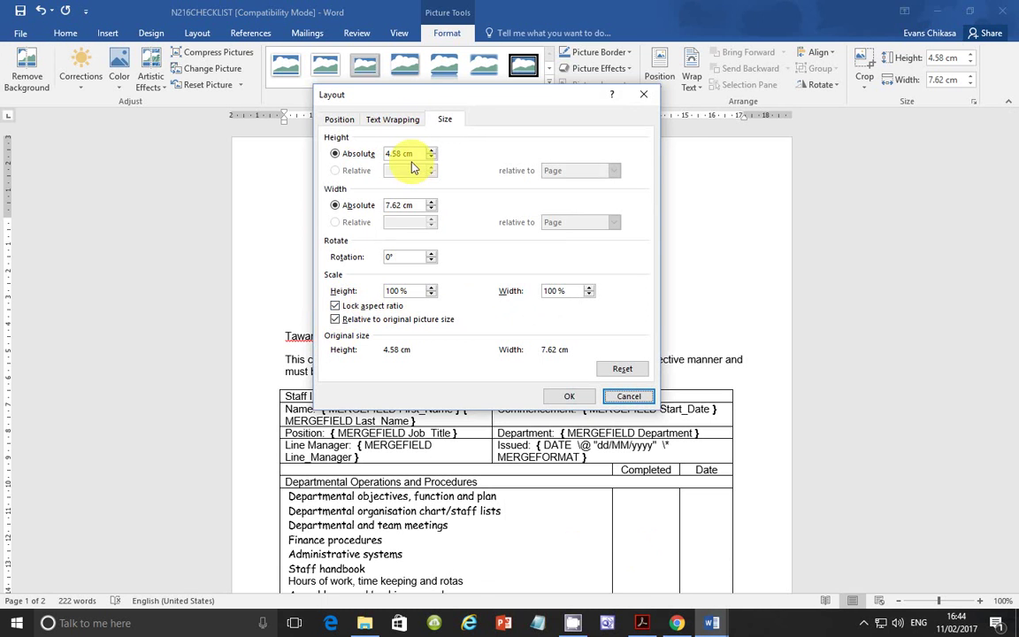
{"action": "left_click", "coordinate": [644, 624]}
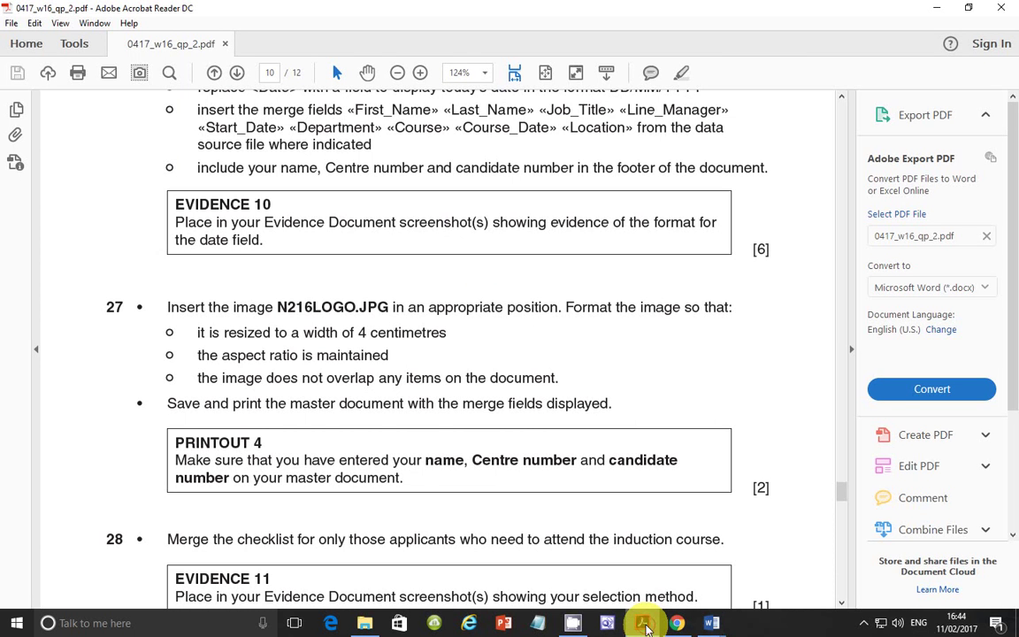
{"action": "left_click", "coordinate": [645, 625]}
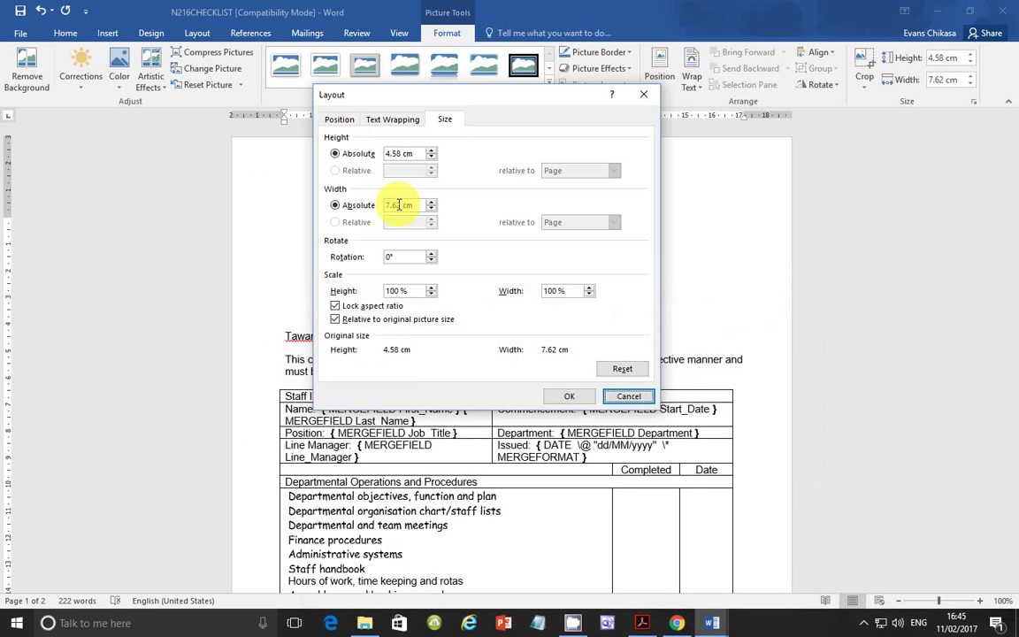
{"action": "left_click_drag", "start_coordinate": [420, 206], "coordinate": [383, 206]}
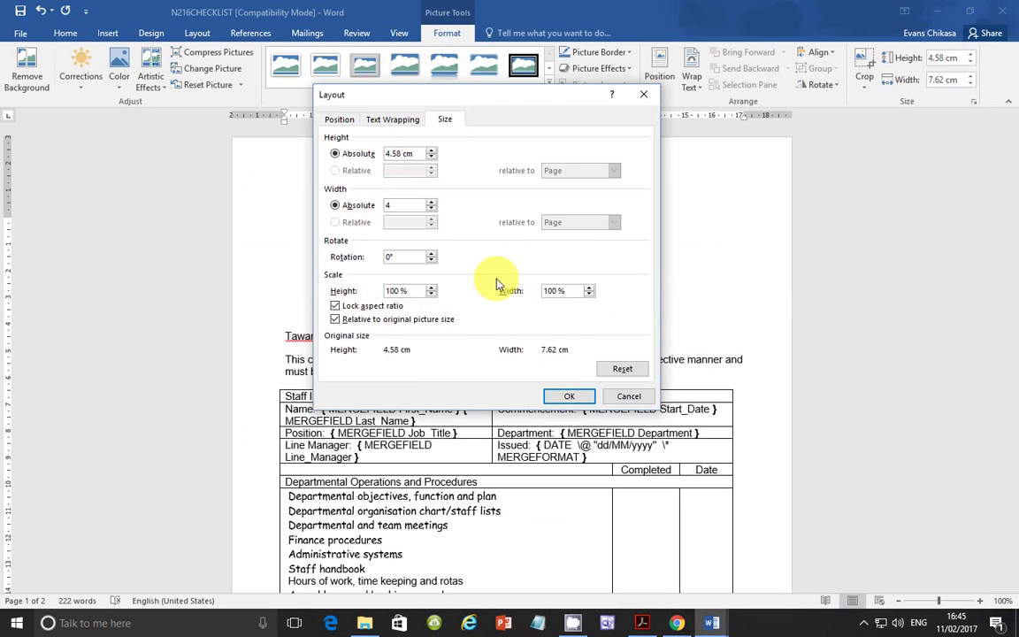
{"action": "left_click", "coordinate": [567, 398]}
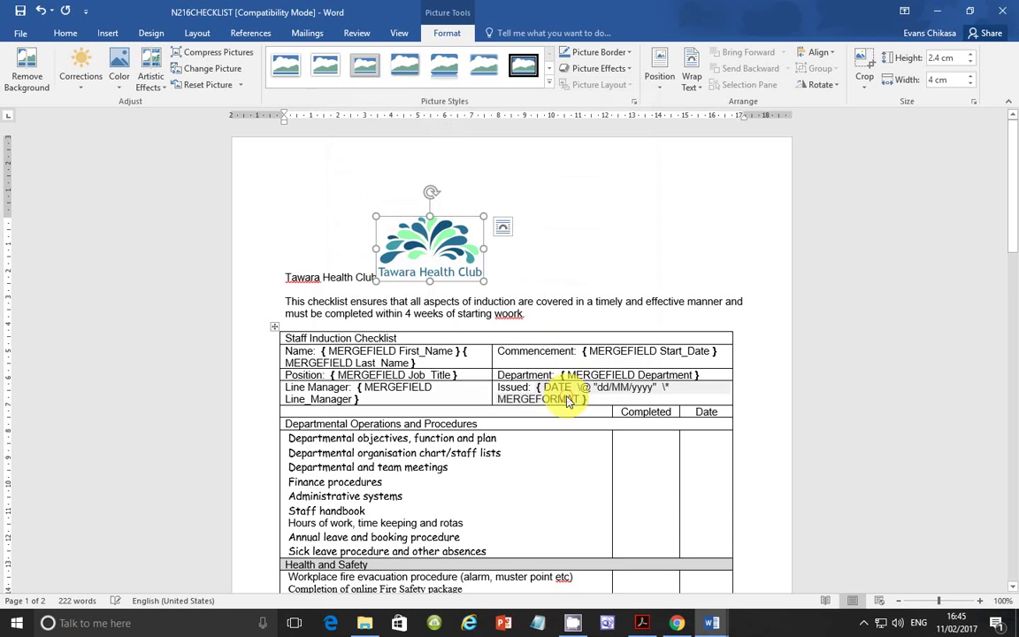
{"action": "left_click", "coordinate": [643, 621]}
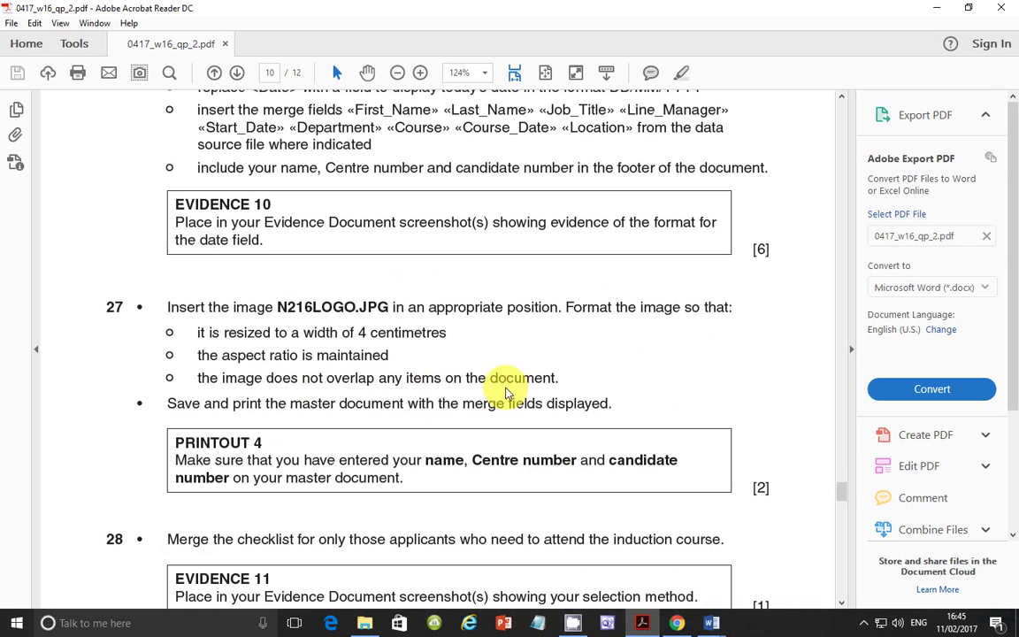
Set the logo's text wrapping to Square
{"action": "mouse_move", "coordinate": [713, 625]}
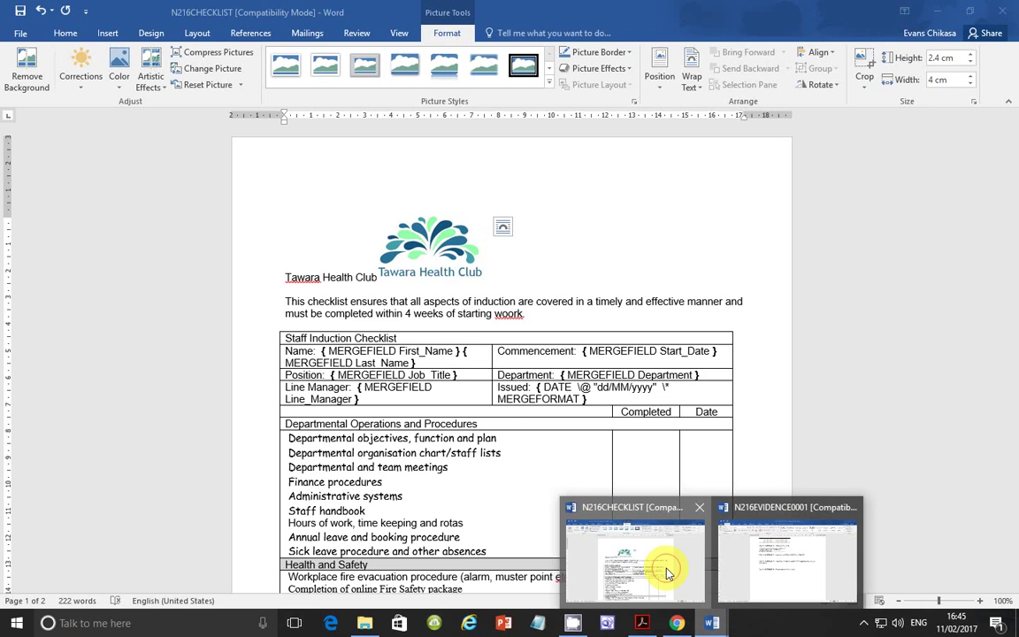
{"action": "left_click", "coordinate": [671, 568]}
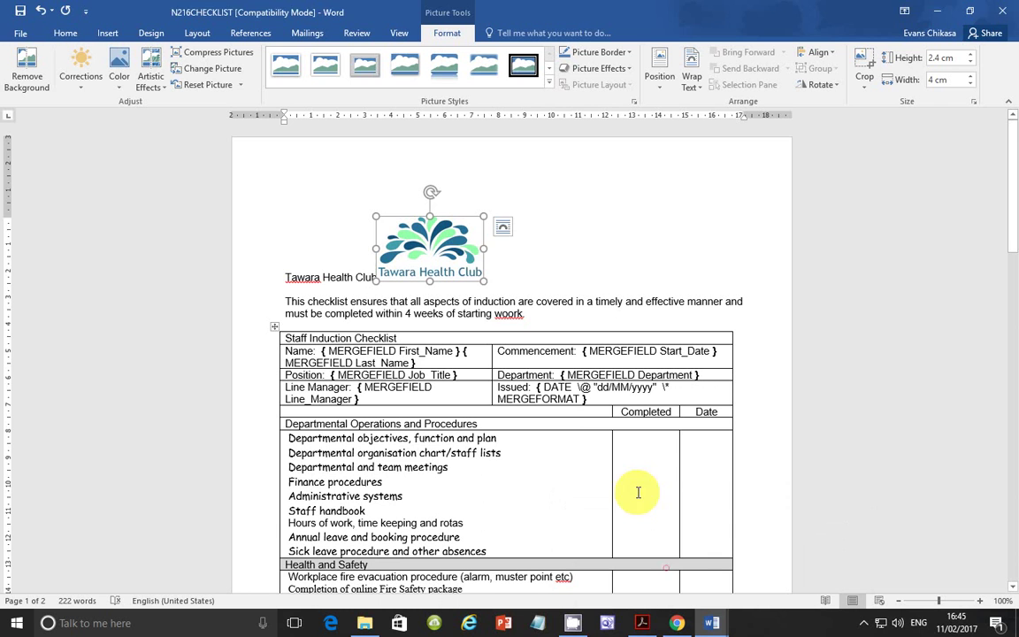
{"action": "right_click", "coordinate": [472, 256]}
{"action": "mouse_move", "coordinate": [542, 482]}
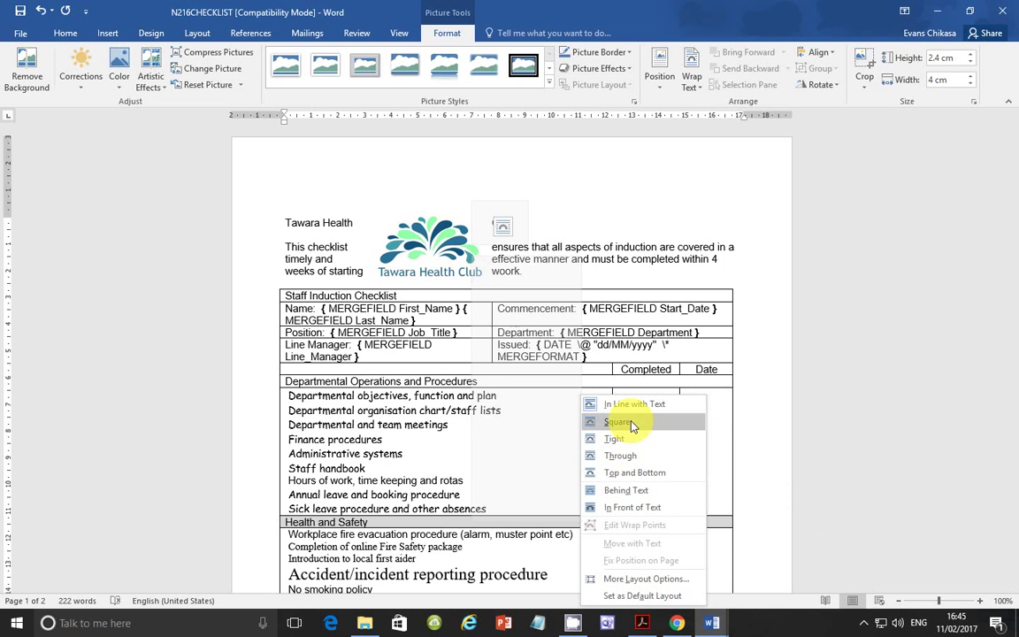
{"action": "left_click", "coordinate": [633, 425]}
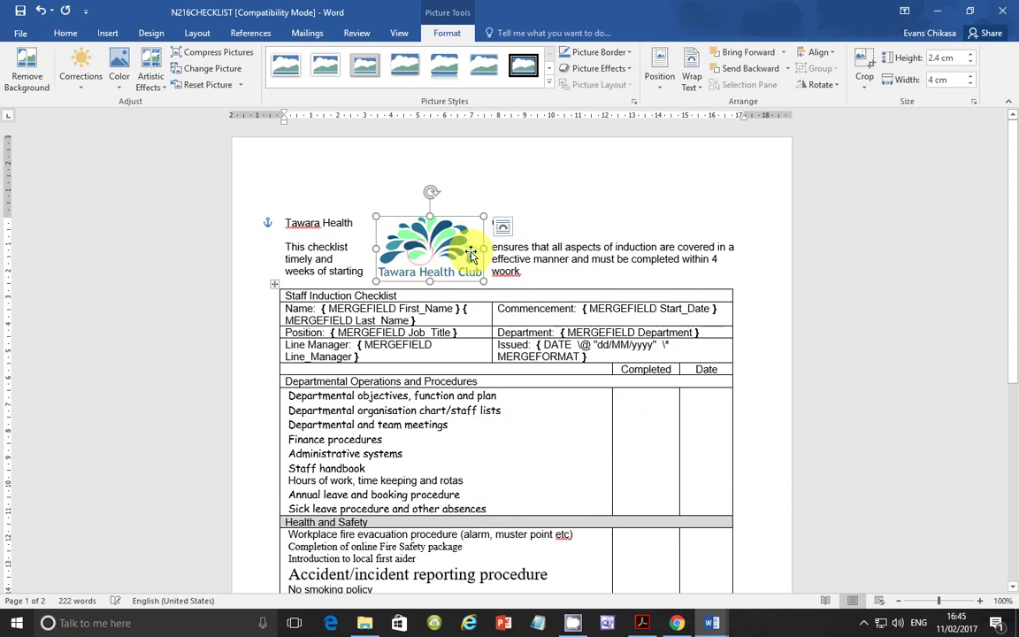
Move the logo to the top-right margin, clear of the heading, and deselect it
{"action": "left_click_drag", "start_coordinate": [472, 256], "coordinate": [698, 190]}
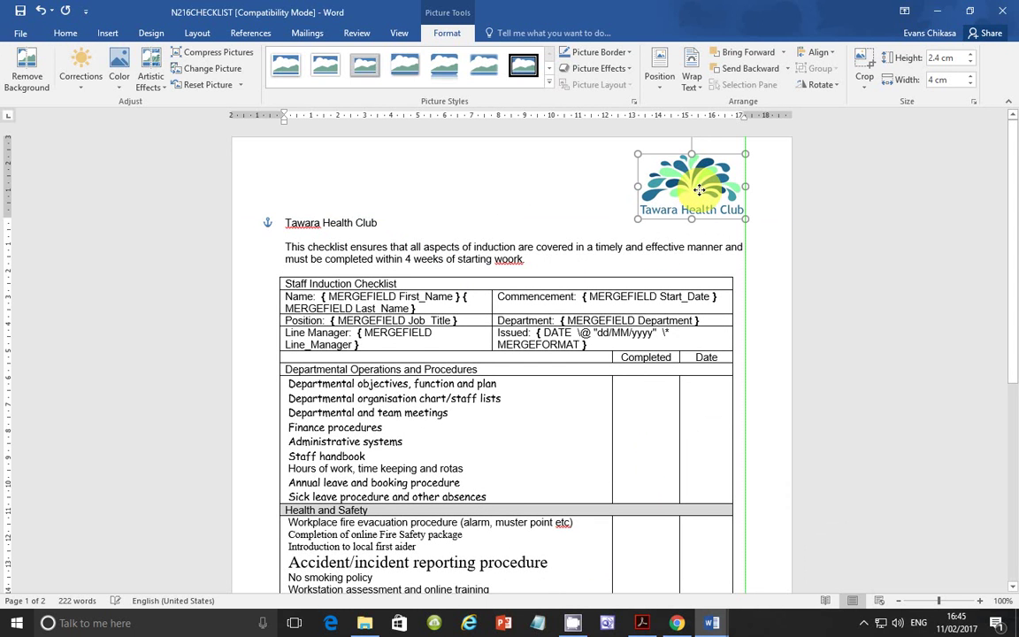
{"action": "left_click_drag", "start_coordinate": [699, 190], "coordinate": [699, 190]}
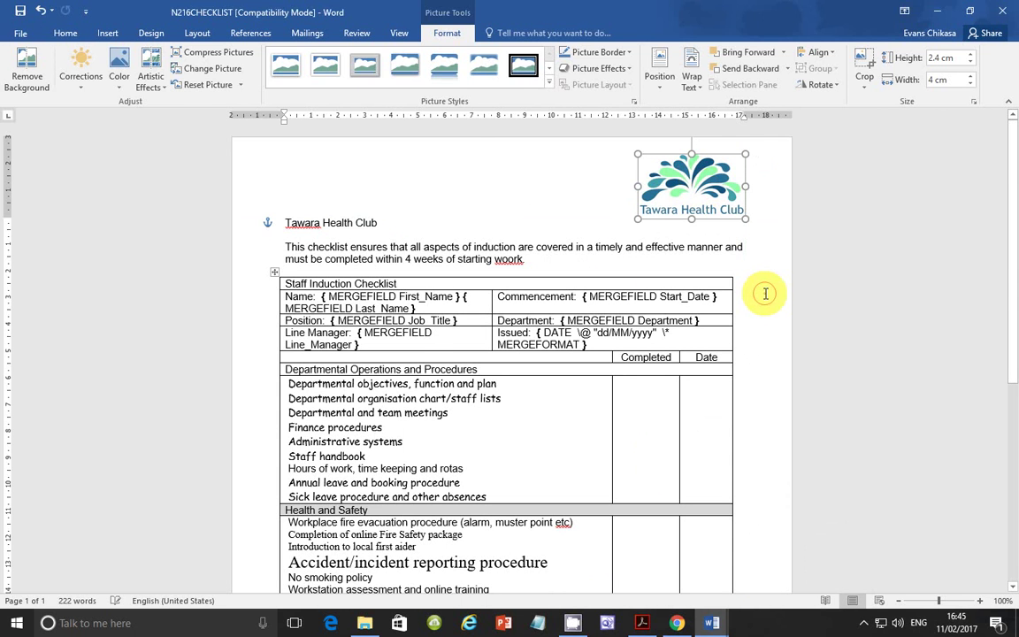
{"action": "left_click", "coordinate": [765, 294]}
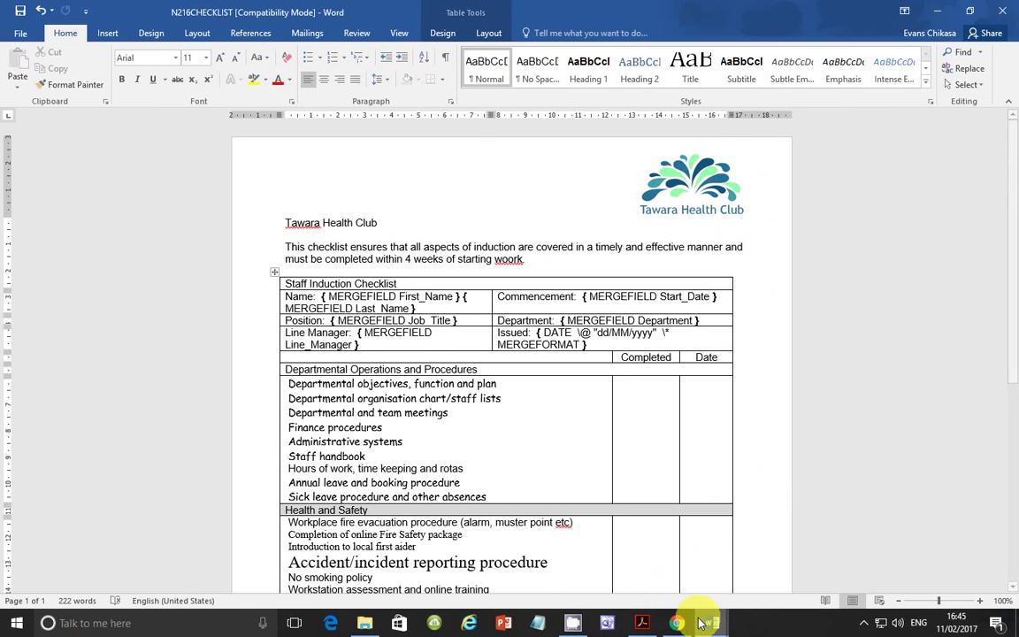
{"action": "left_click", "coordinate": [648, 623]}
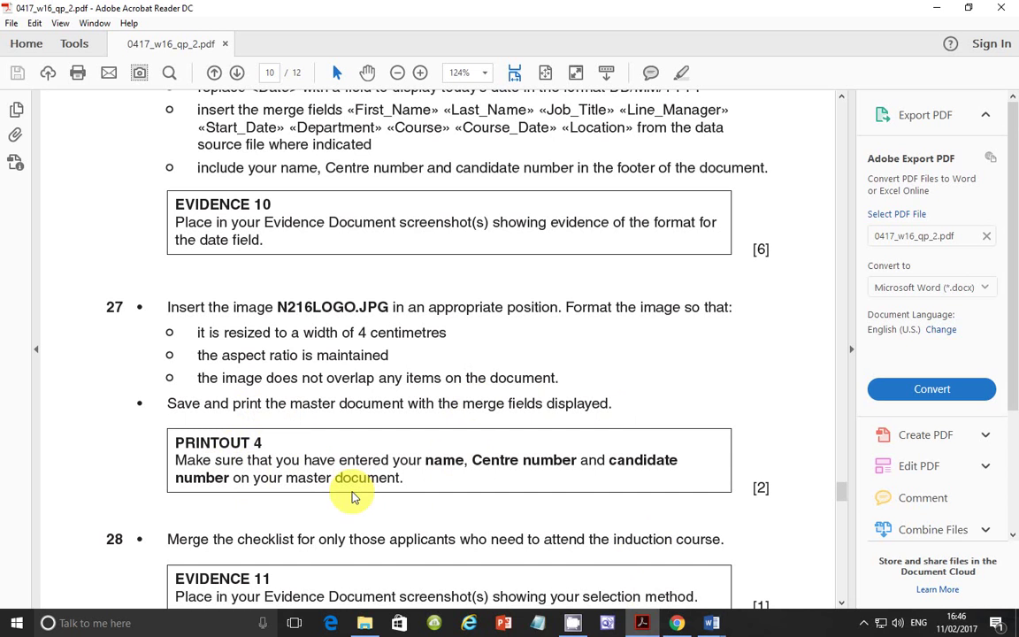
Review the checklist, read questions 28–29 in the exam PDF, then return to N216CHECKLIST
{"action": "mouse_move", "coordinate": [712, 621]}
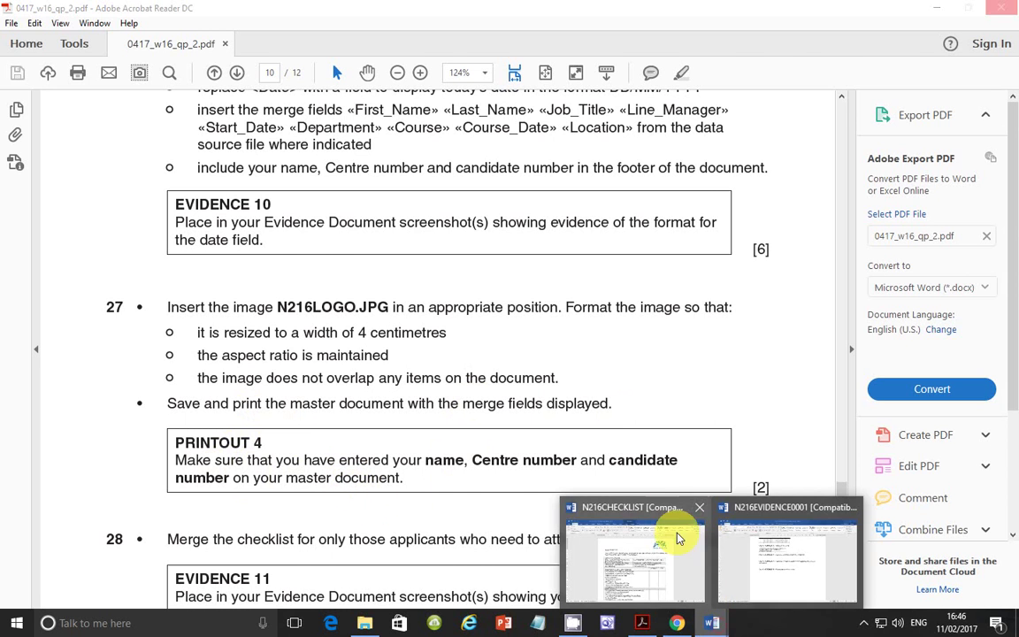
{"action": "left_click", "coordinate": [656, 567]}
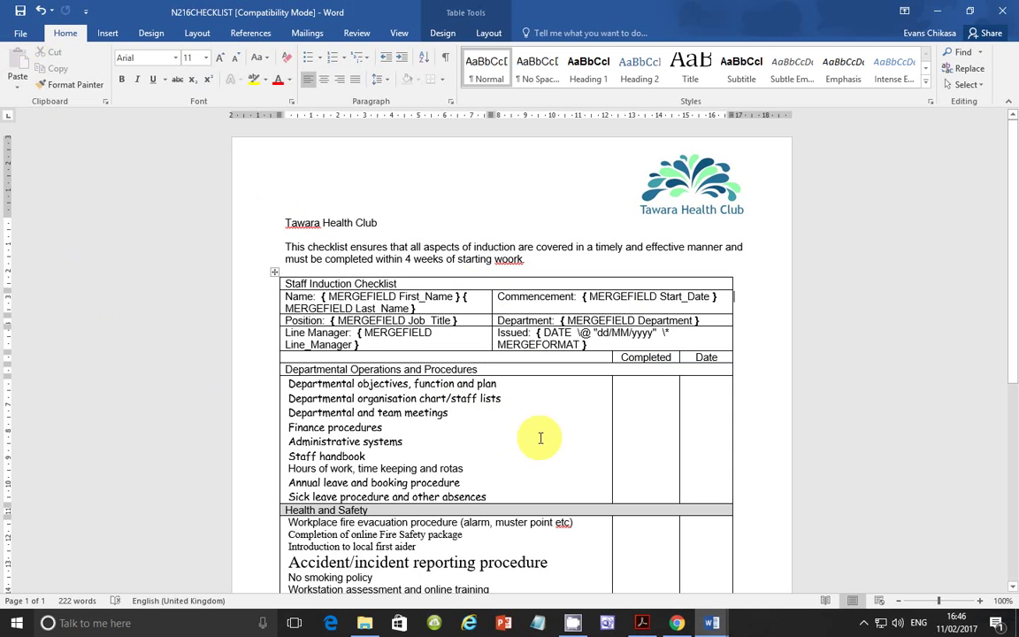
{"action": "left_click", "coordinate": [644, 624]}
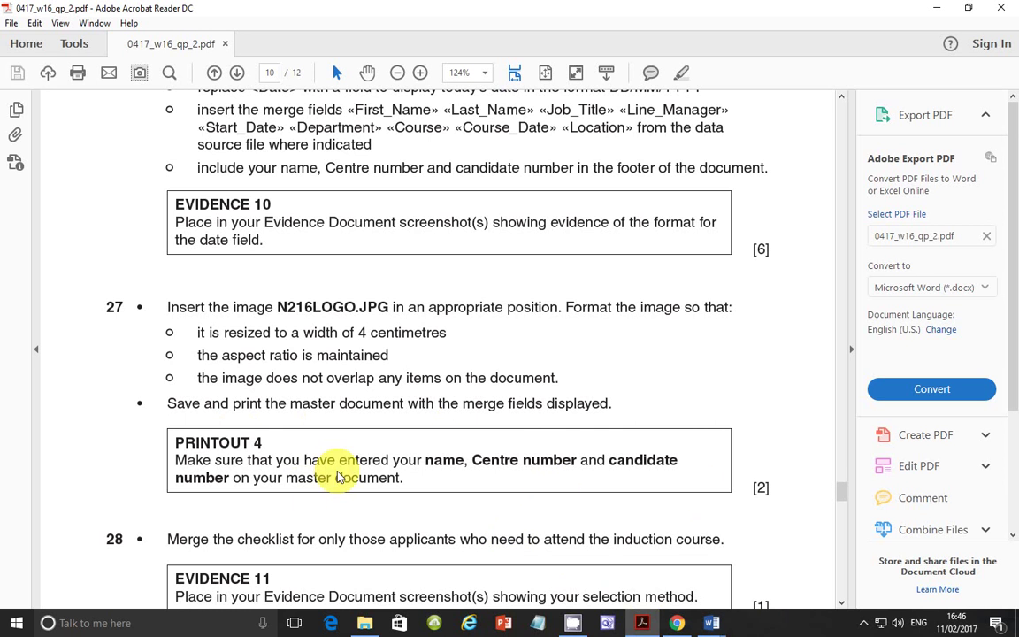
{"action": "scroll", "coordinate": [259, 469], "scroll_direction": "down", "scroll_amount": 3}
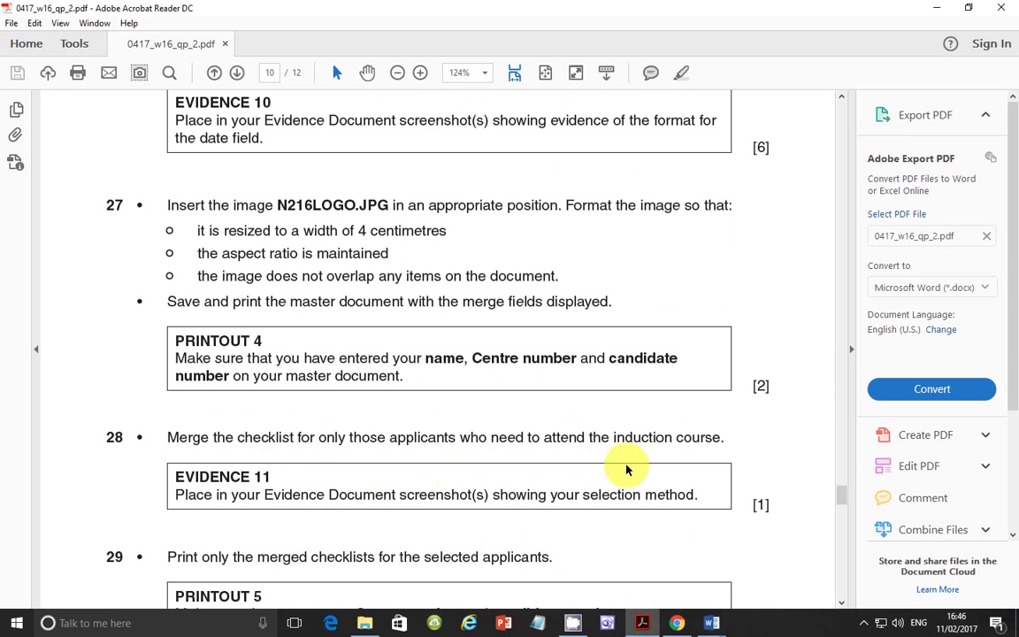
{"action": "mouse_move", "coordinate": [711, 625]}
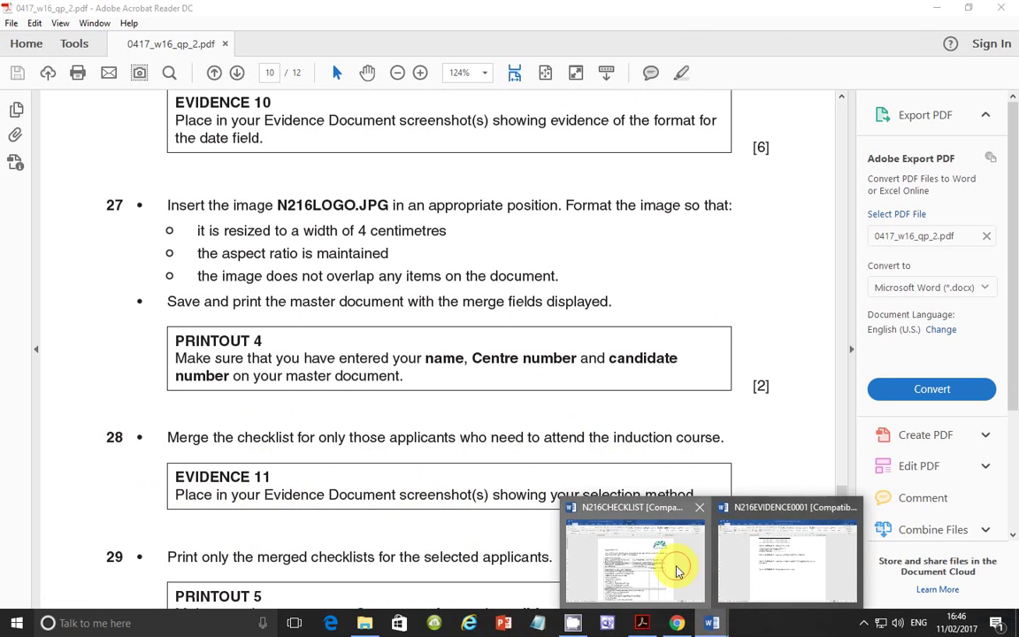
{"action": "left_click", "coordinate": [676, 566]}
Open the Mailings recipient list and scroll across to check the seven recipients' Course values
{"action": "left_click", "coordinate": [298, 33]}
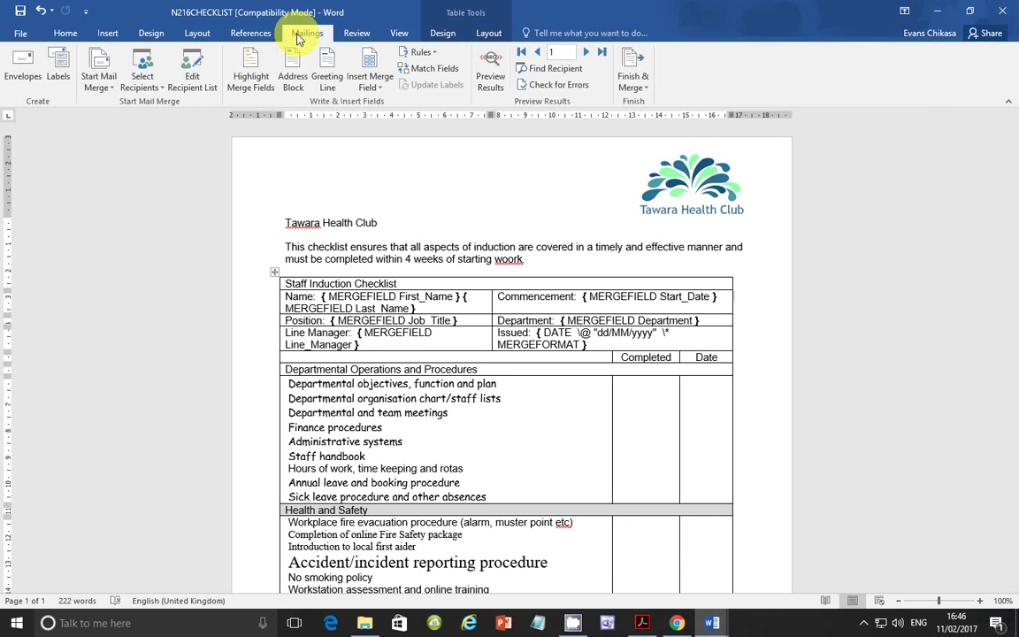
{"action": "left_click", "coordinate": [202, 92]}
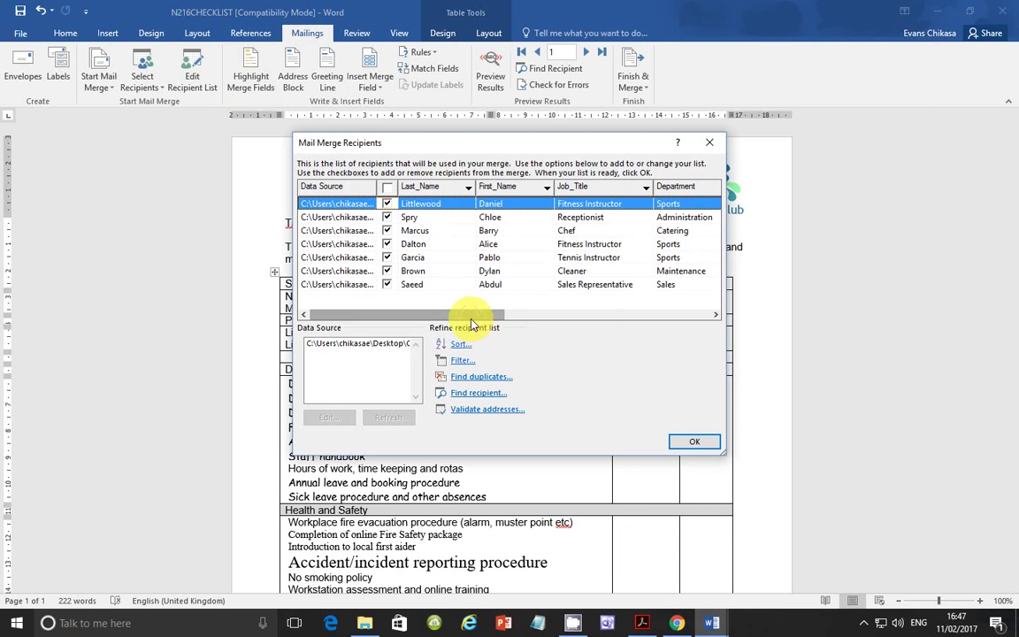
{"action": "left_click_drag", "start_coordinate": [473, 317], "coordinate": [654, 315]}
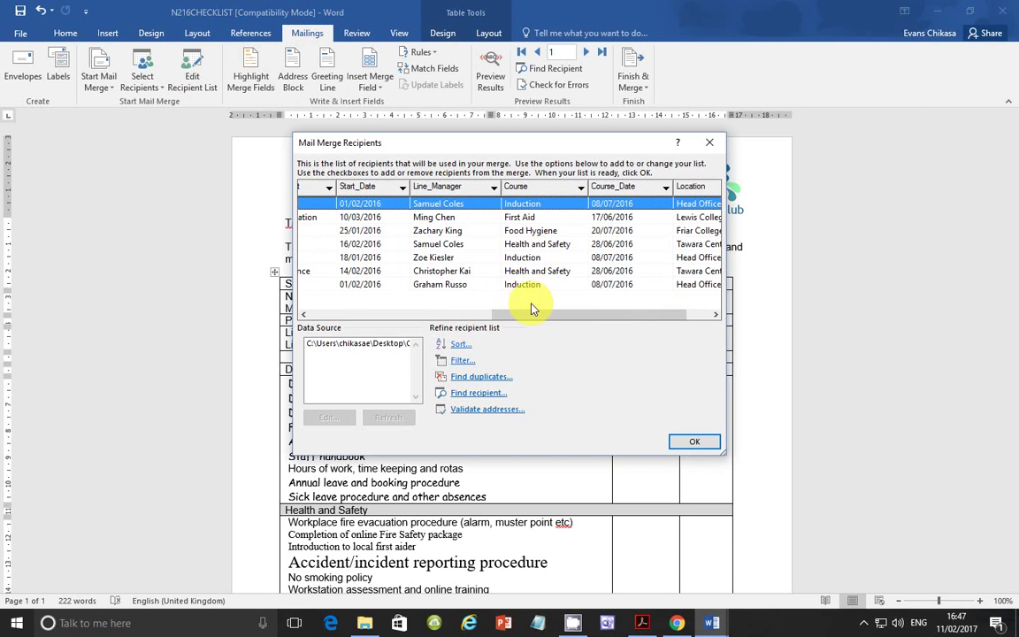
{"action": "left_click_drag", "start_coordinate": [531, 311], "coordinate": [295, 312]}
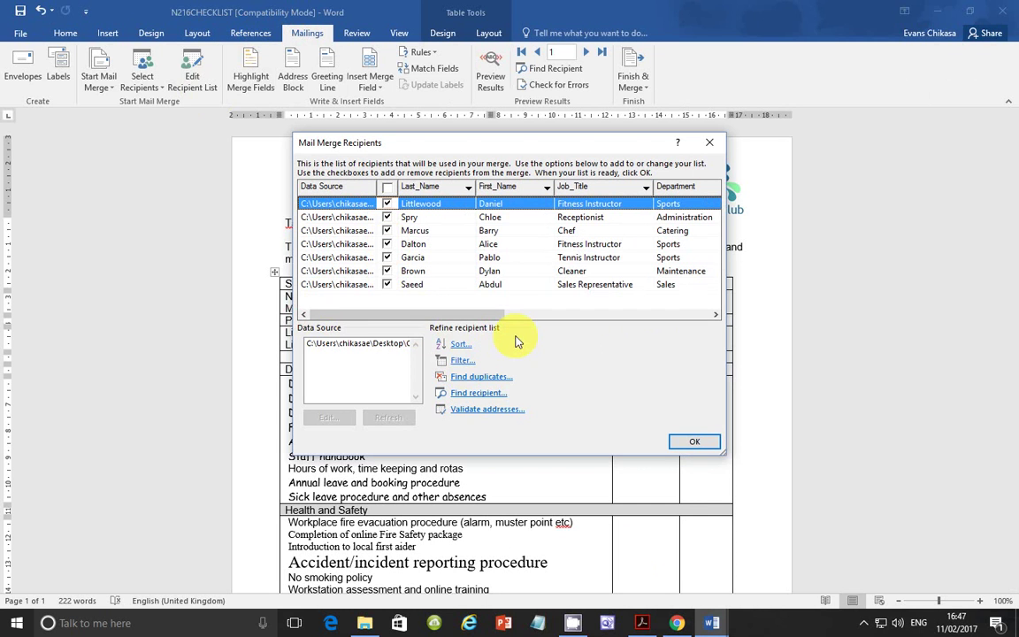
Look over the filter fields, cancel, and recheck the Course column in the recipient list
{"action": "left_click", "coordinate": [461, 364]}
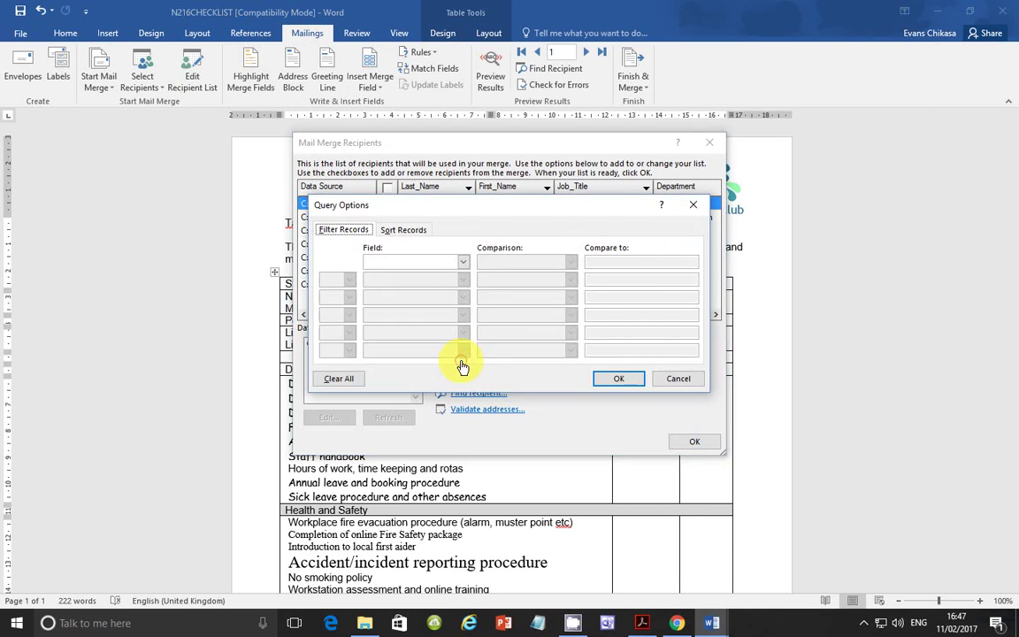
{"action": "left_click", "coordinate": [460, 264]}
{"action": "scroll", "coordinate": [411, 295], "scroll_direction": "down", "scroll_amount": 1}
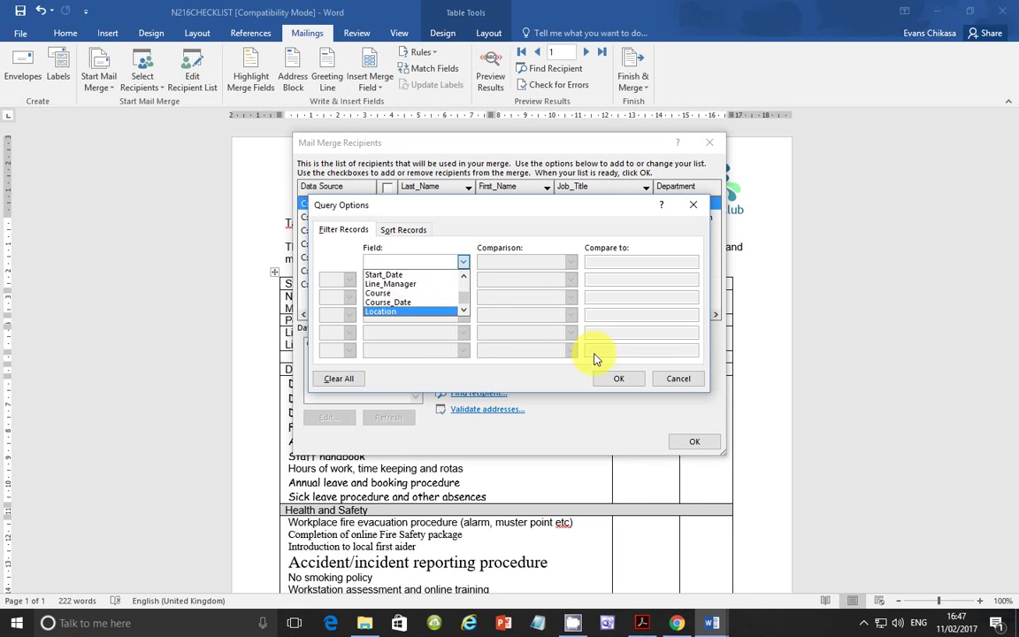
{"action": "left_click", "coordinate": [677, 377]}
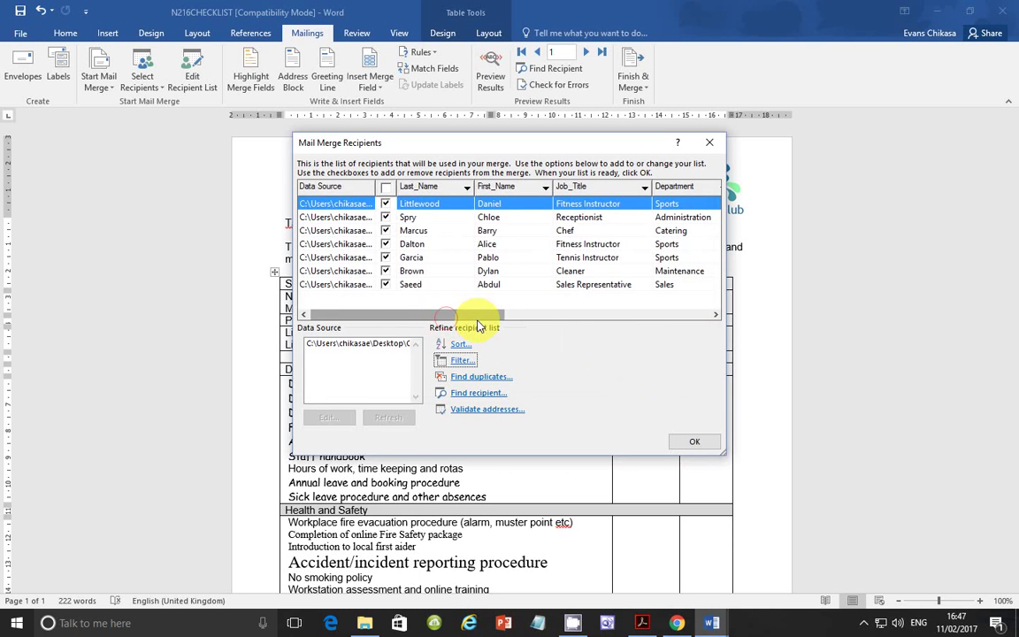
{"action": "left_click_drag", "start_coordinate": [477, 322], "coordinate": [665, 317]}
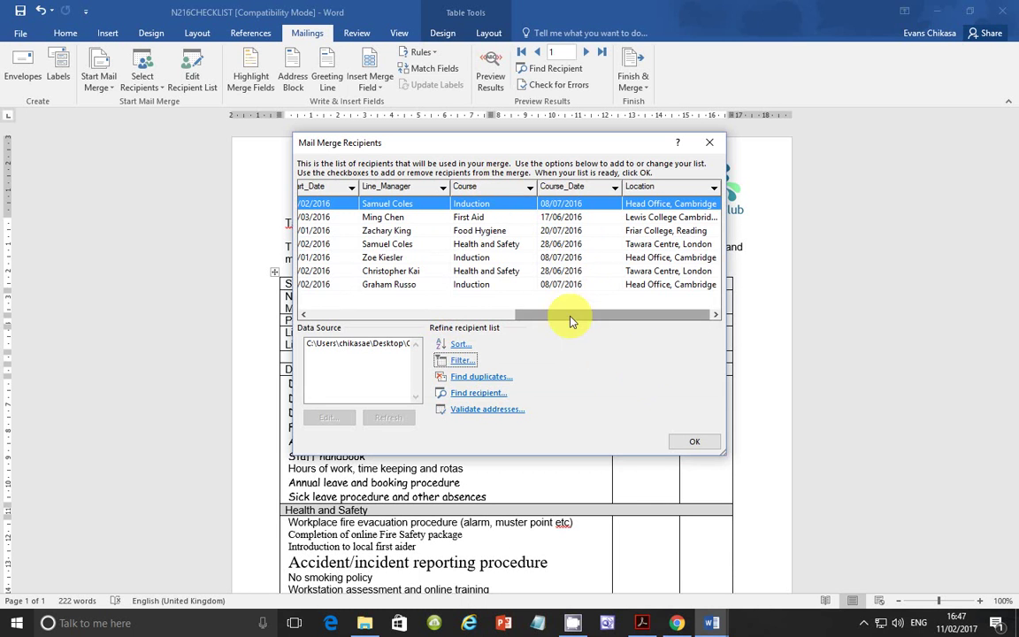
{"action": "left_click_drag", "start_coordinate": [571, 321], "coordinate": [332, 318]}
Filter the recipients to Course equal to Induction
{"action": "left_click", "coordinate": [461, 361]}
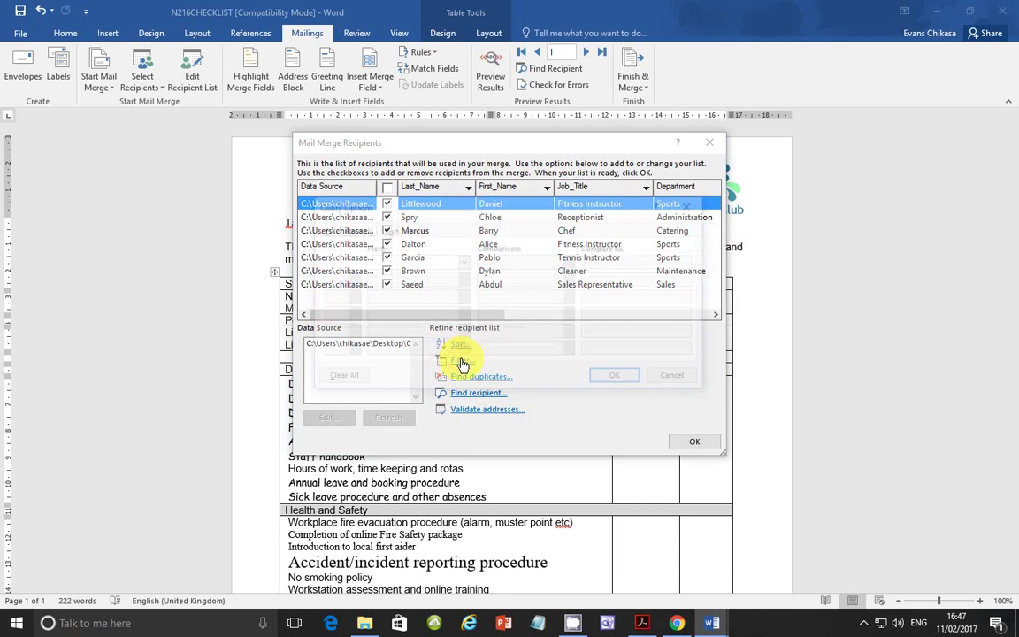
{"action": "left_click", "coordinate": [462, 261]}
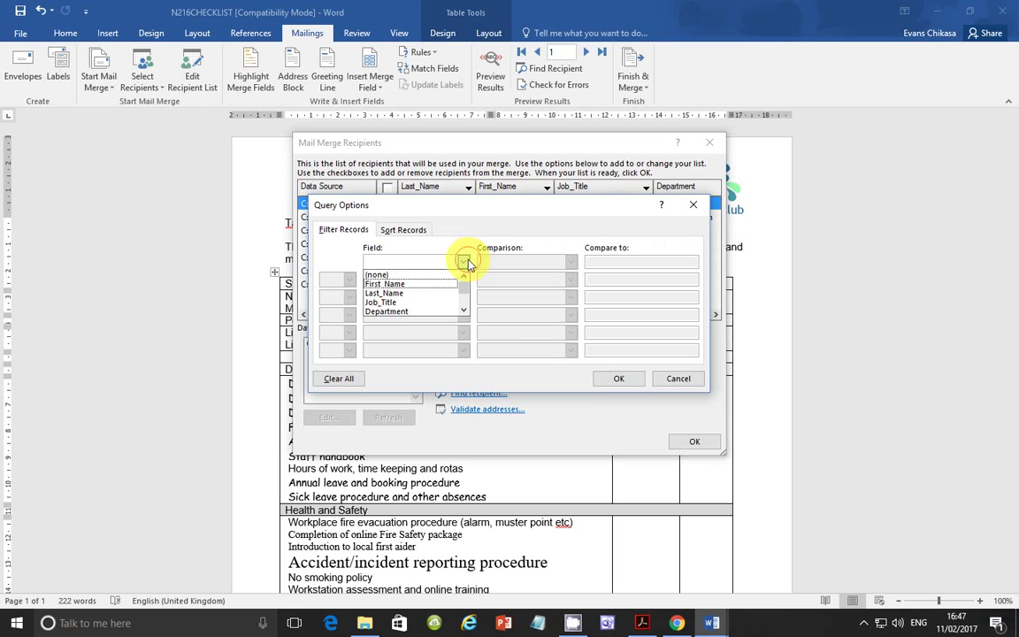
{"action": "scroll", "coordinate": [404, 301], "scroll_direction": "down", "scroll_amount": 1}
{"action": "left_click", "coordinate": [389, 311]}
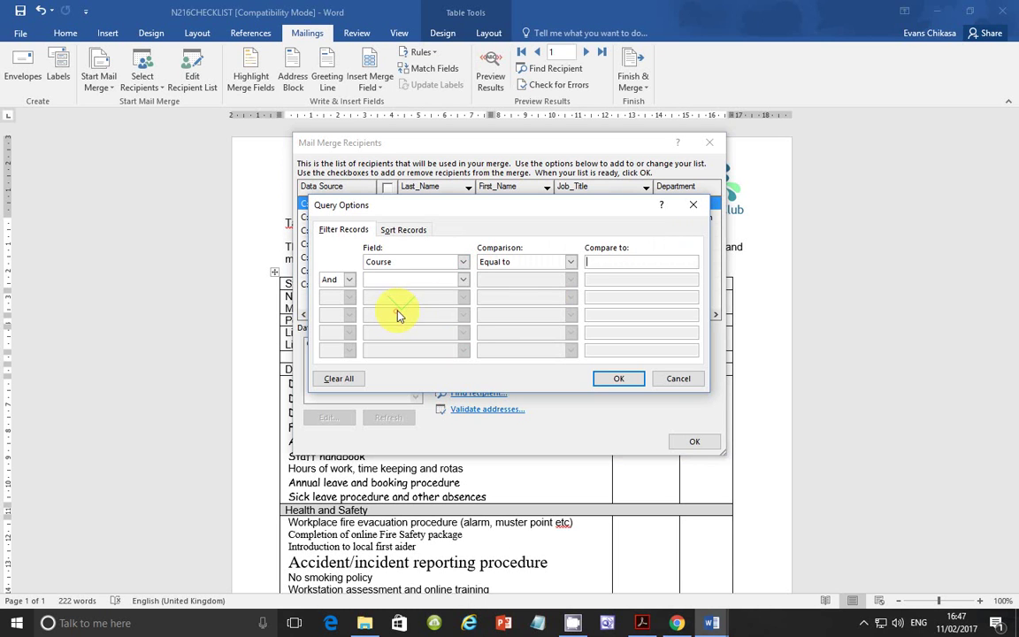
{"action": "type", "text": "Induction"}
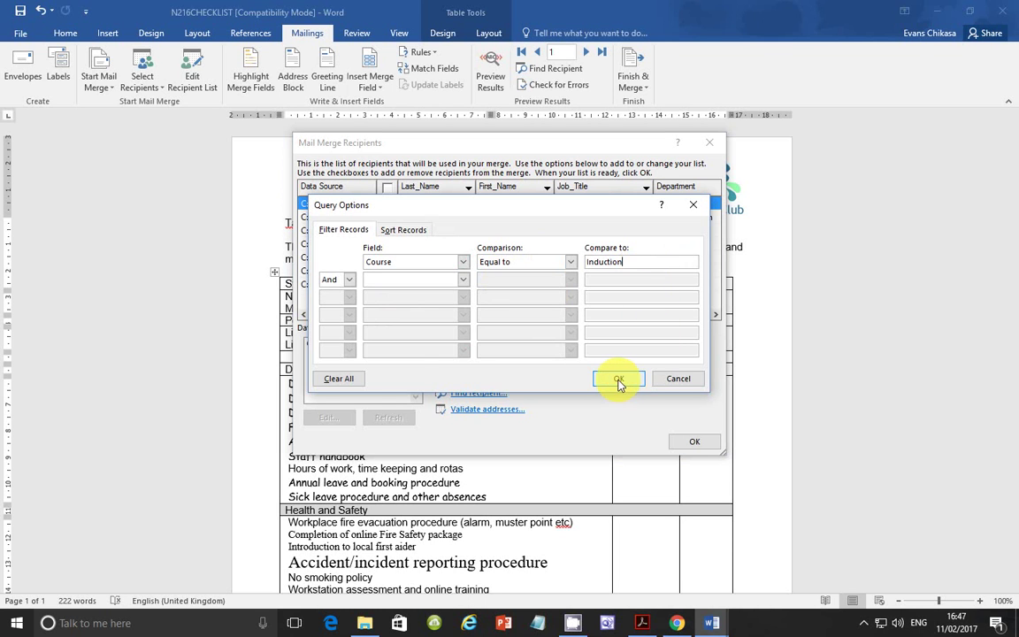
{"action": "left_click", "coordinate": [619, 381]}
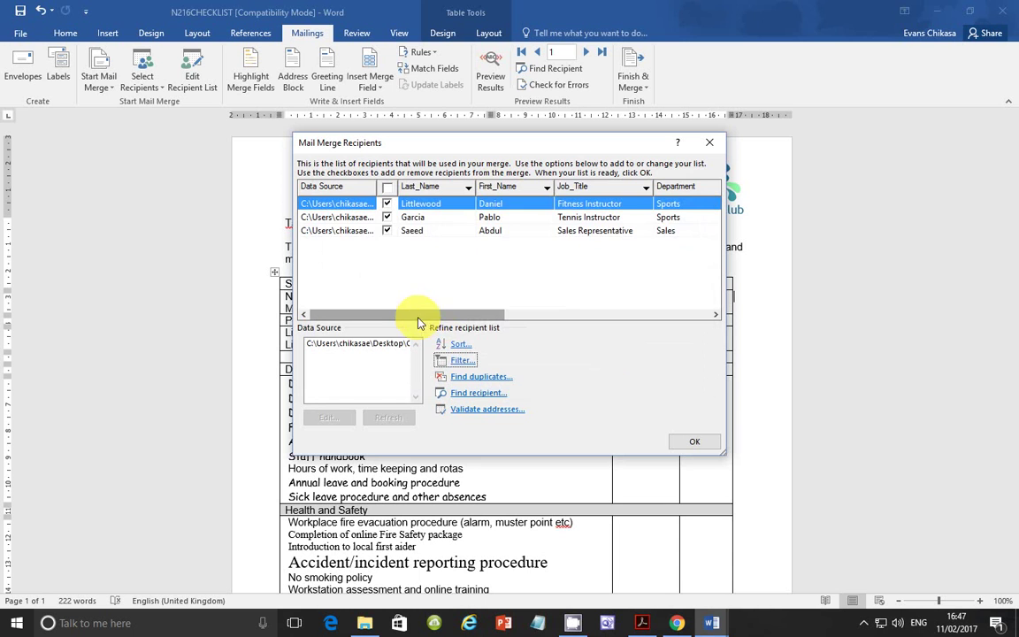
Capture the Query Options dialog showing Course equals Induction with Lightshot and copy it
{"action": "mouse_move", "coordinate": [419, 319]}
{"action": "left_mouse_down"}
{"action": "mouse_move", "coordinate": [618, 318]}
{"action": "mouse_move", "coordinate": [420, 317]}
{"action": "left_mouse_up"}
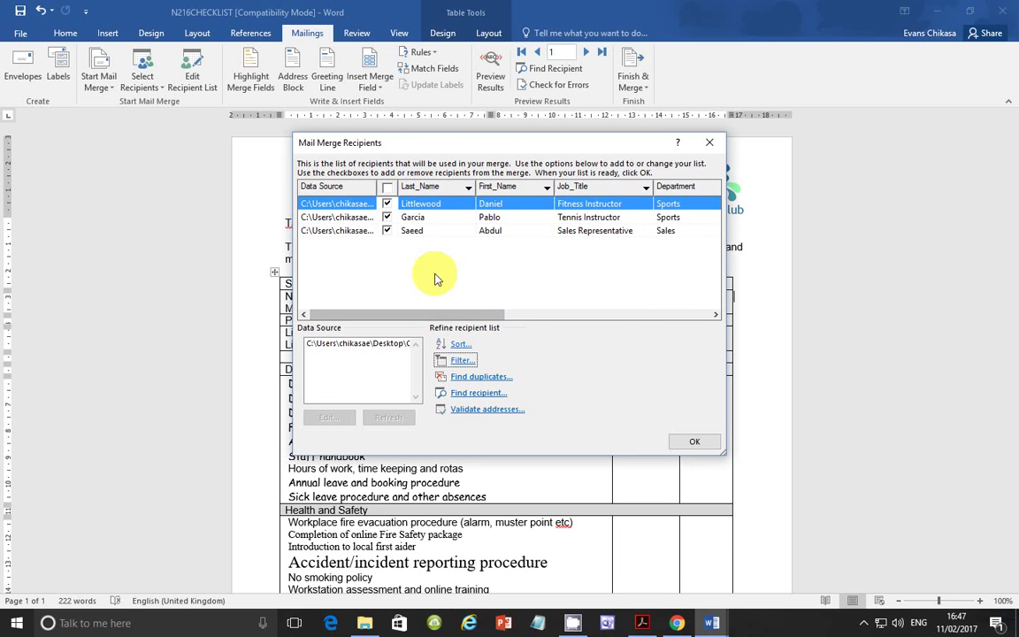
{"action": "left_click", "coordinate": [461, 362]}
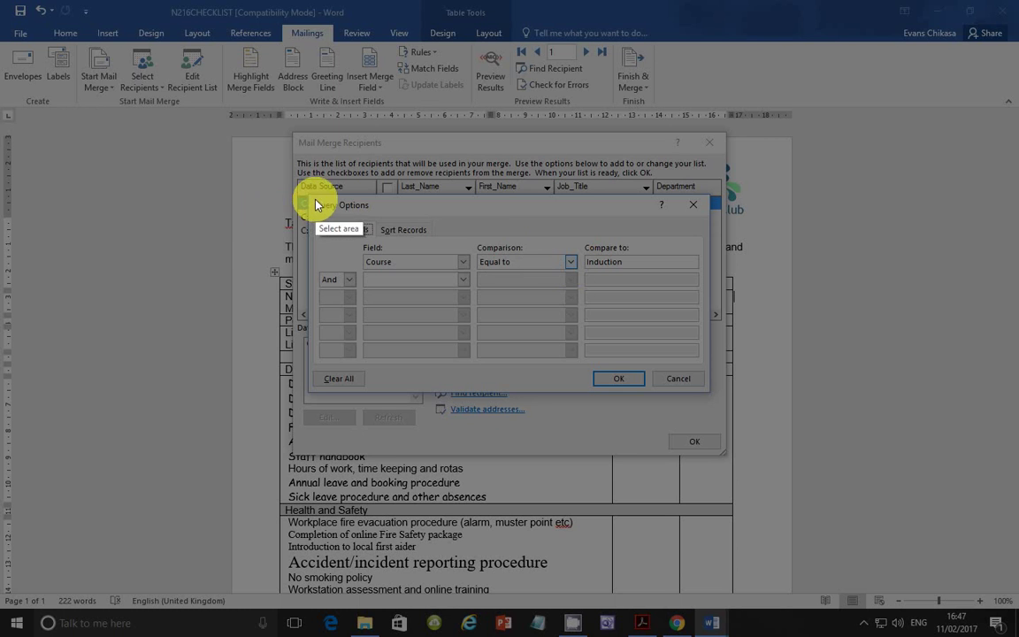
{"action": "left_click_drag", "start_coordinate": [309, 196], "coordinate": [710, 396]}
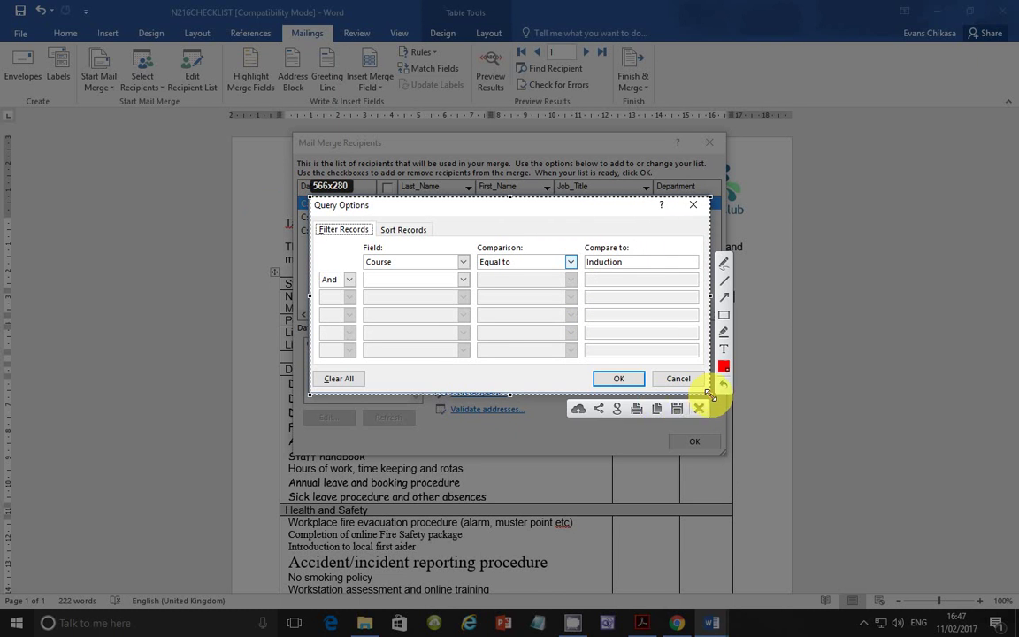
{"action": "left_click", "coordinate": [657, 408]}
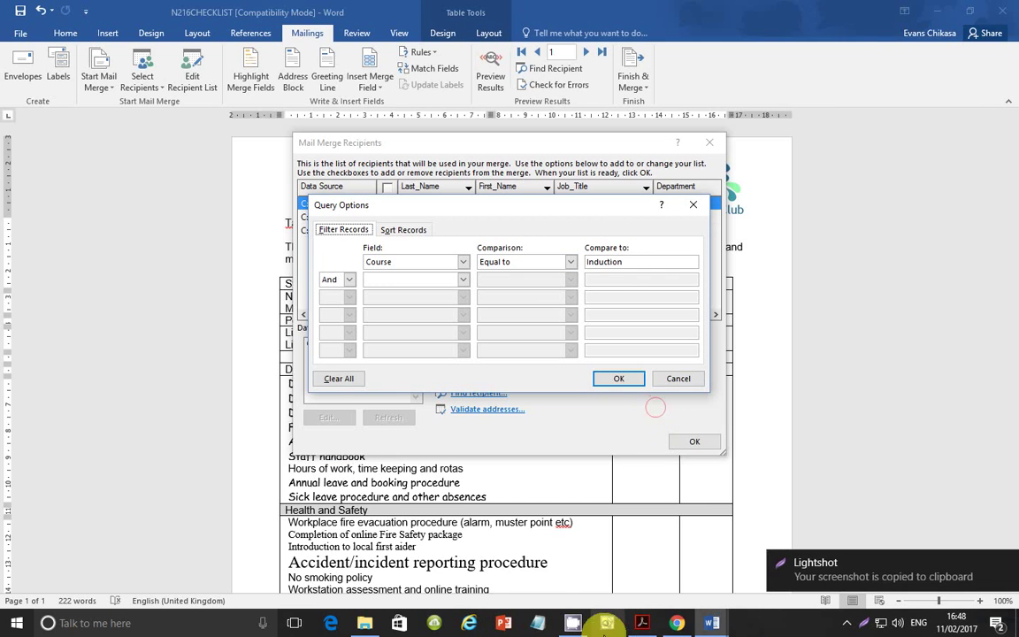
Close the Query Options and Mail Merge Recipients dialogs, keeping the filter
{"action": "mouse_move", "coordinate": [710, 623]}
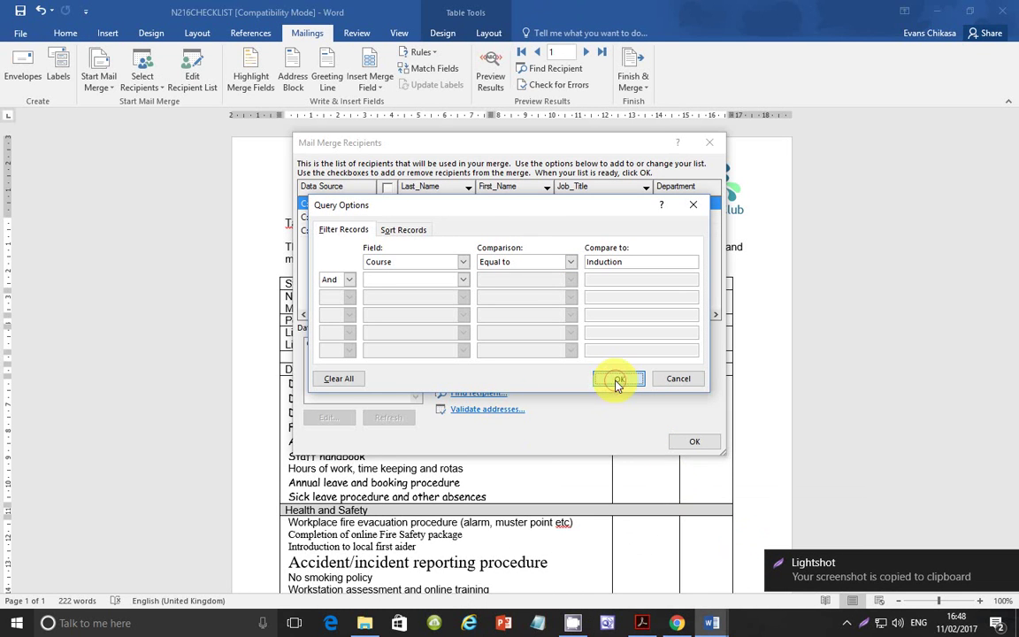
{"action": "left_click", "coordinate": [615, 381]}
{"action": "left_click", "coordinate": [675, 444]}
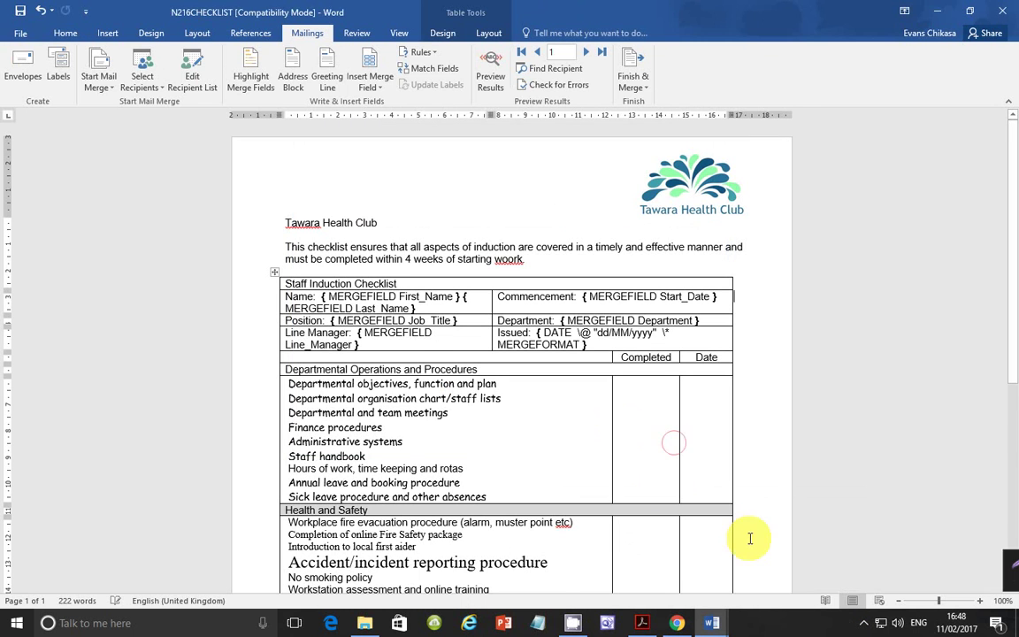
Paste the filter screenshot under Step 28 in N216EVIDENCE0001, then return to the checklist
{"action": "mouse_move", "coordinate": [720, 629]}
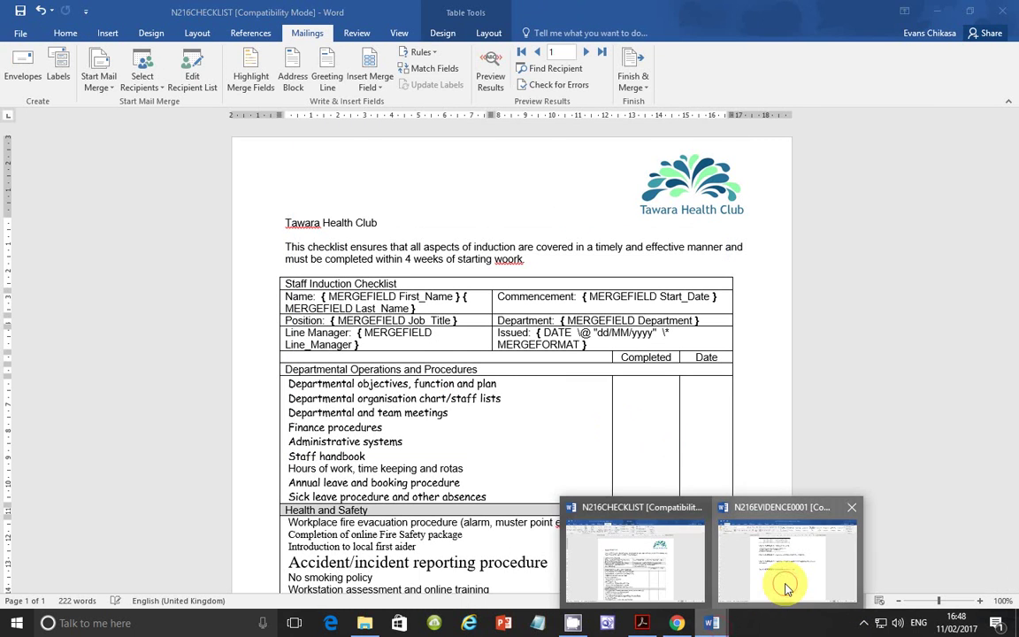
{"action": "left_click", "coordinate": [776, 596]}
{"action": "left_click", "coordinate": [486, 283]}
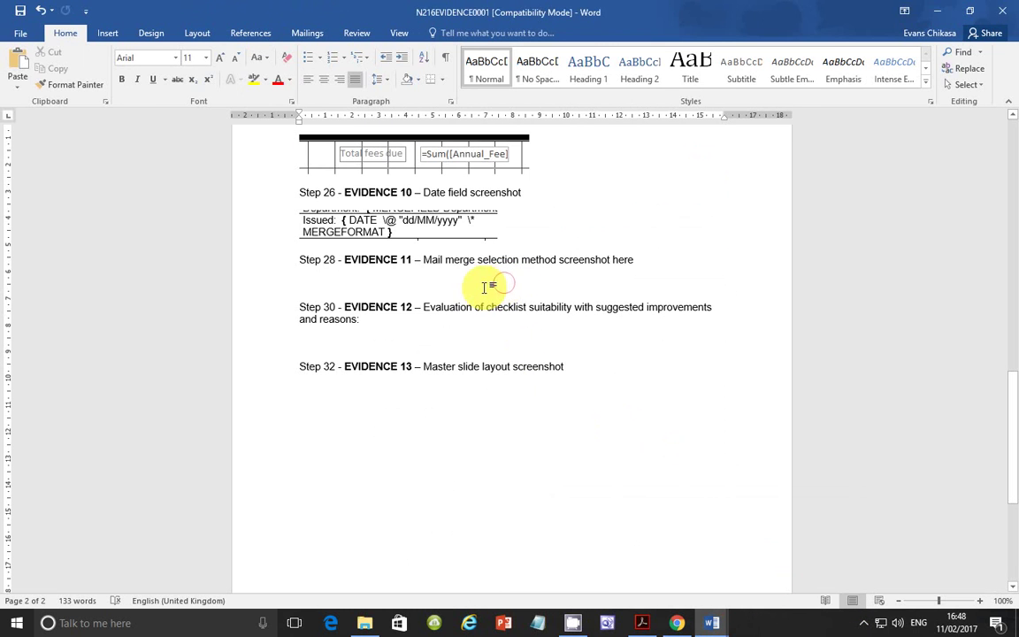
{"action": "key", "text": "ctrl+v"}
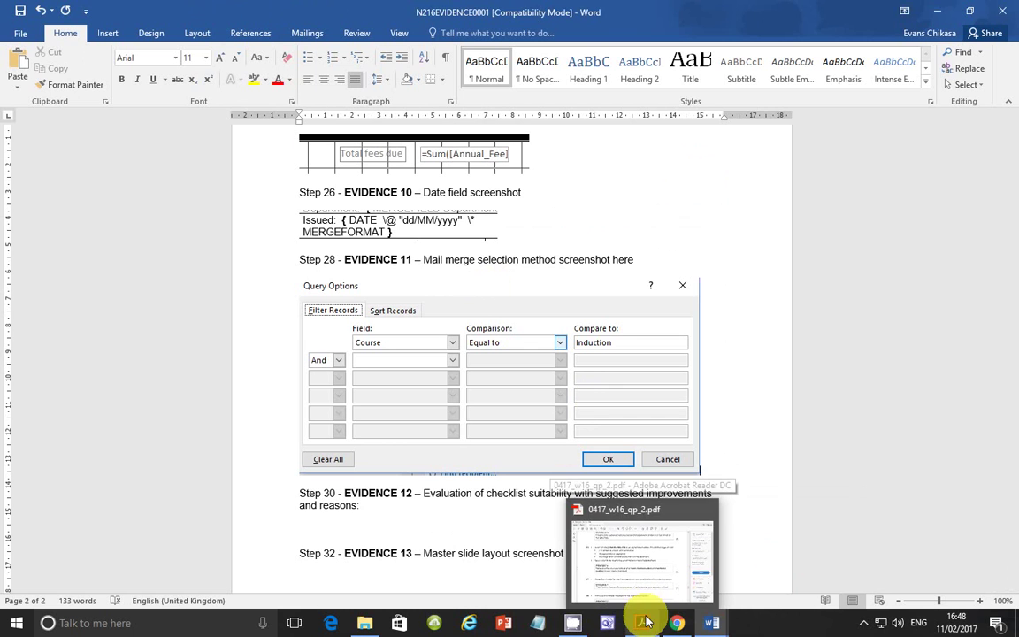
{"action": "left_click", "coordinate": [777, 567]}
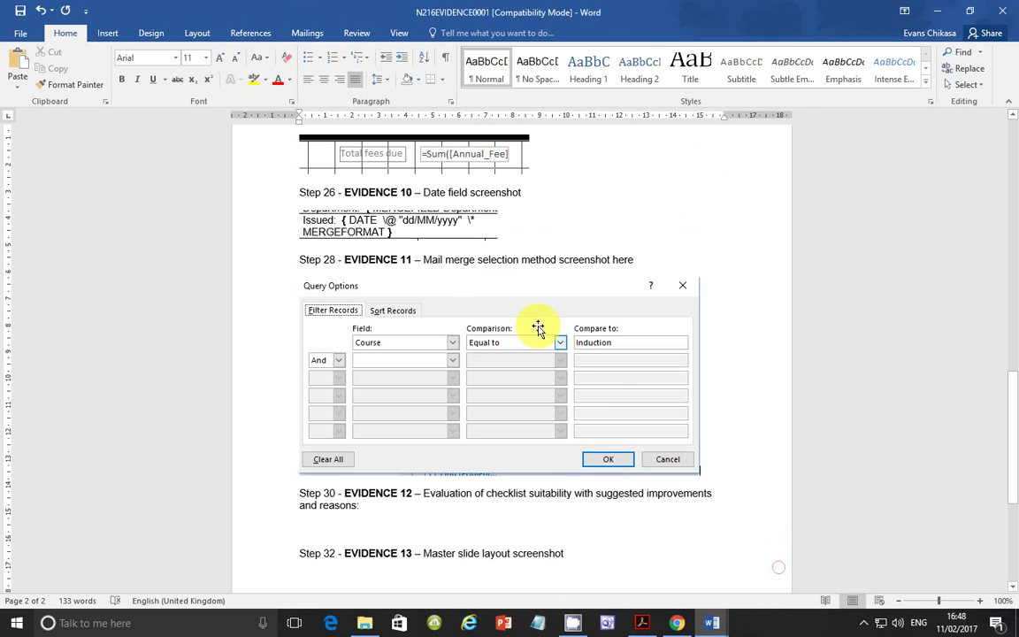
{"action": "mouse_move", "coordinate": [713, 622]}
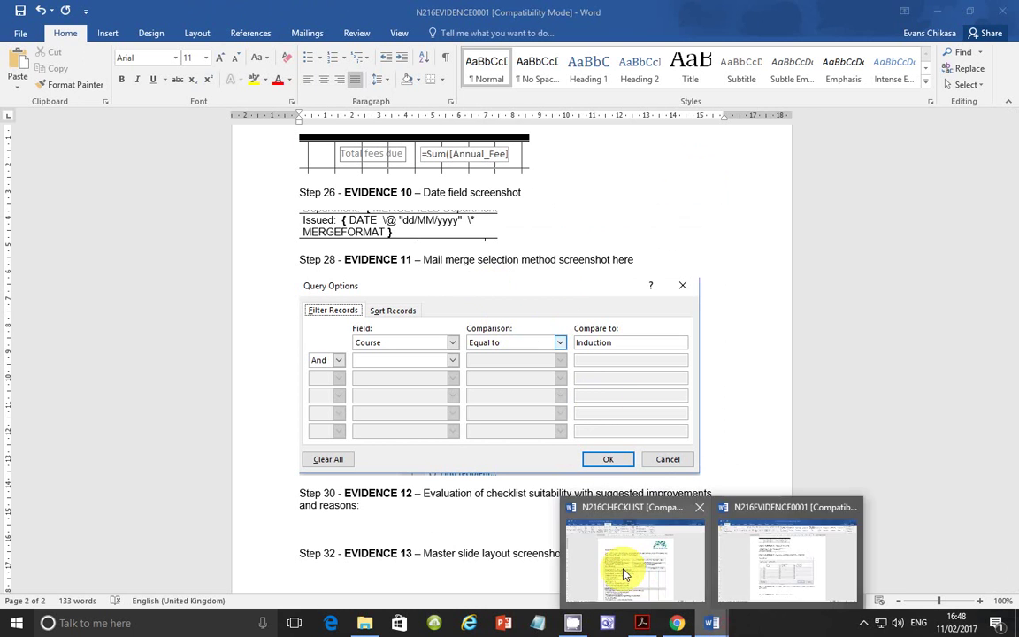
{"action": "left_click", "coordinate": [619, 566]}
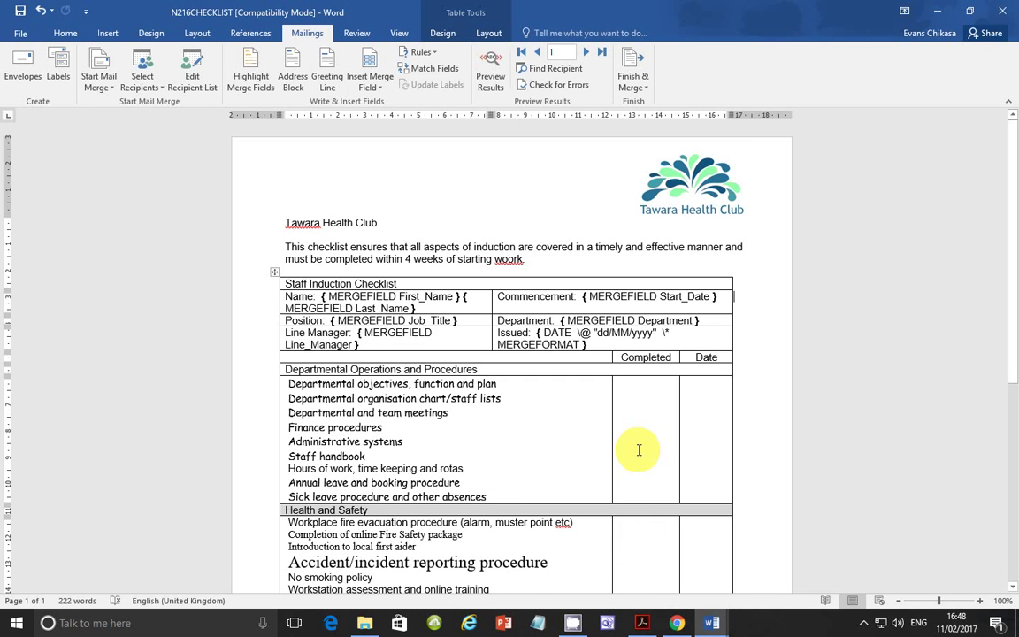
Hide field codes with Alt+F9 and preview the checklist with recipient data
{"action": "key", "text": "alt+F9"}
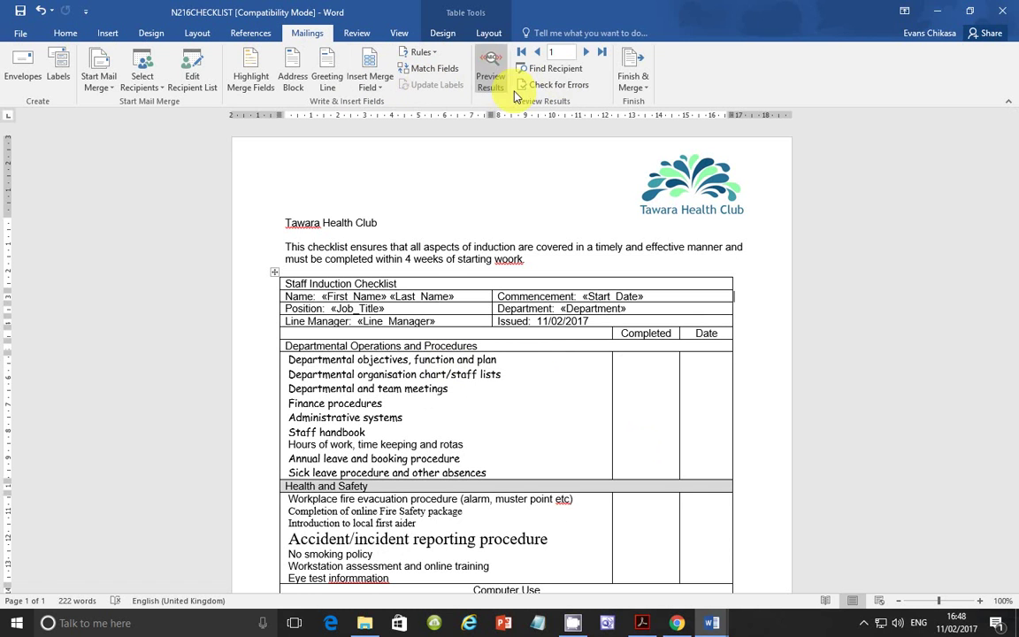
{"action": "left_click", "coordinate": [487, 81]}
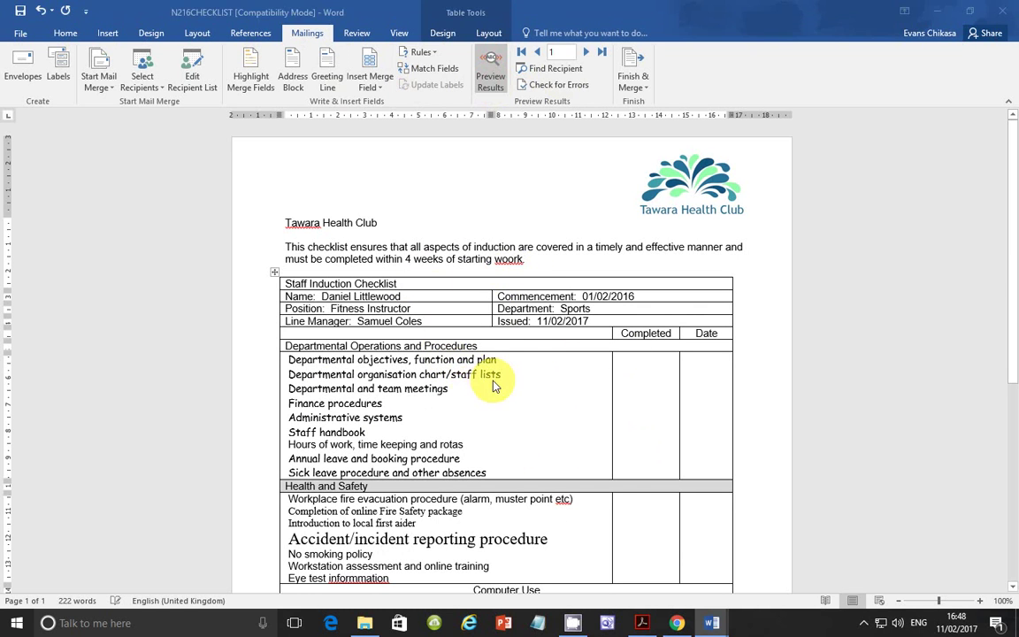
{"action": "scroll", "coordinate": [497, 378], "scroll_direction": "down", "scroll_amount": 7}
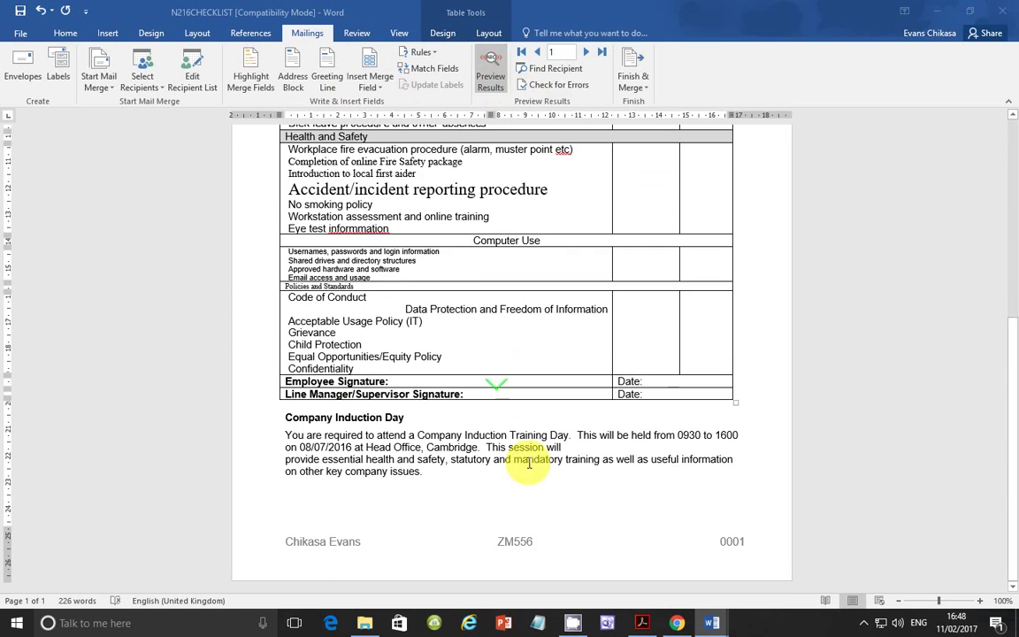
{"action": "scroll", "coordinate": [495, 389], "scroll_direction": "up", "scroll_amount": 6}
{"action": "scroll", "coordinate": [516, 460], "scroll_direction": "down", "scroll_amount": 4}
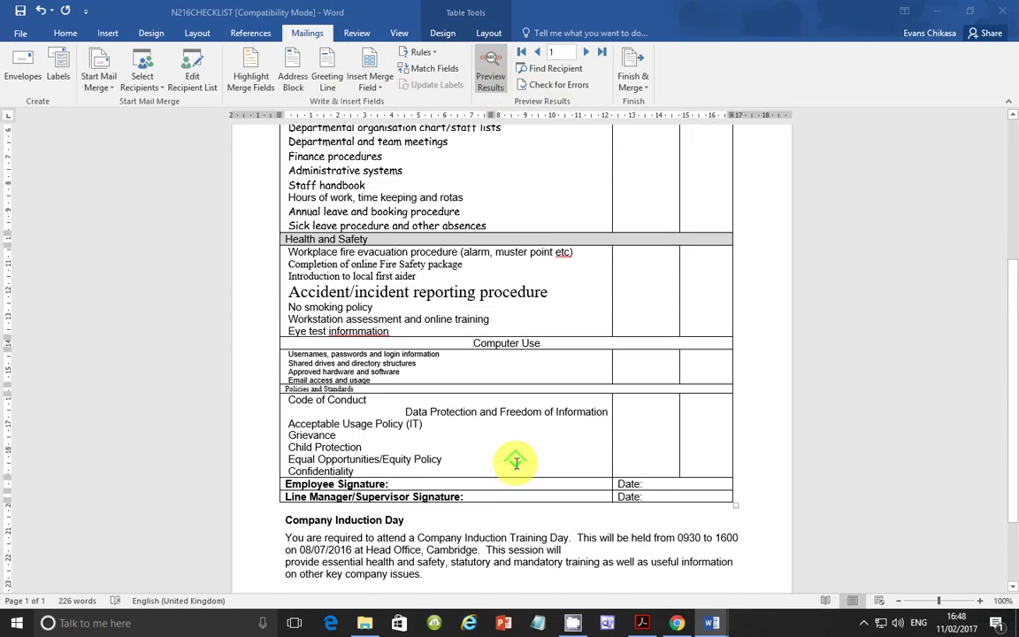
Advance the preview to record 3, showing the 08/07/2016 Head Office, Cambridge induction day
{"action": "left_click", "coordinate": [498, 535]}
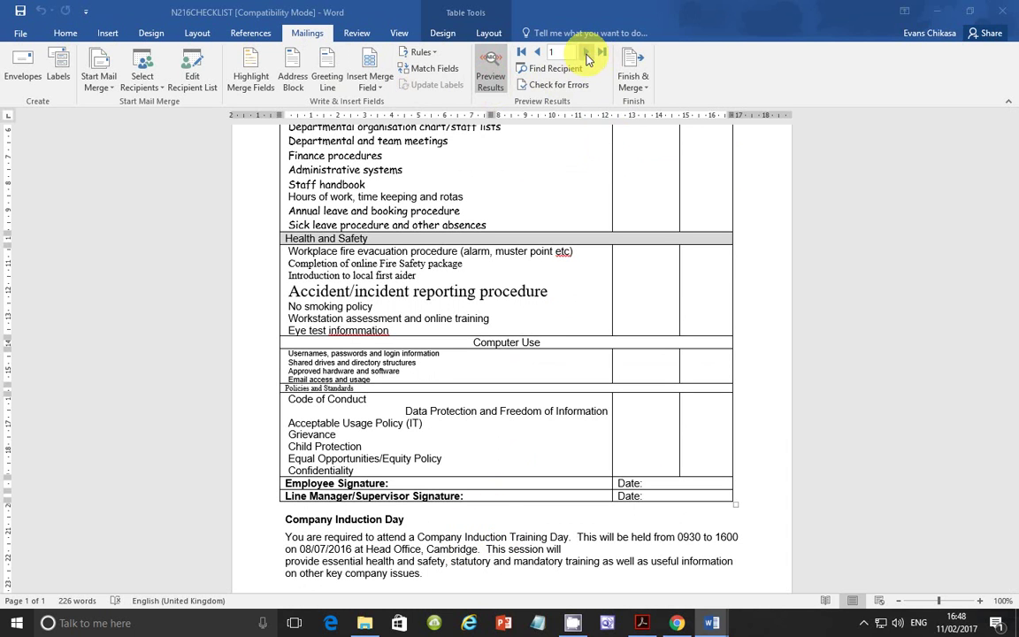
{"action": "left_click", "coordinate": [586, 53]}
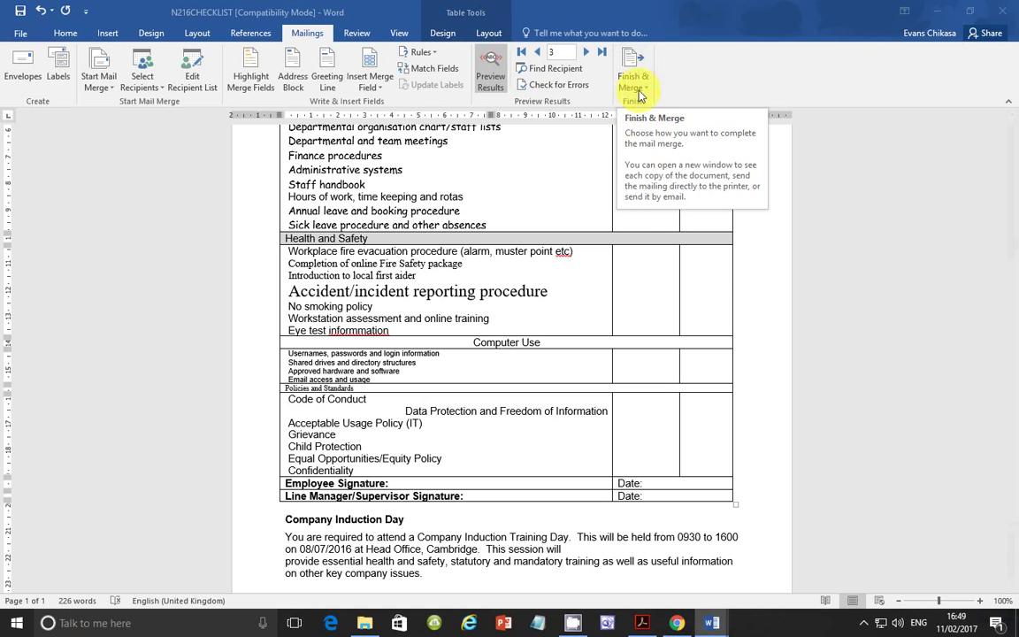
{"action": "left_click", "coordinate": [637, 76]}
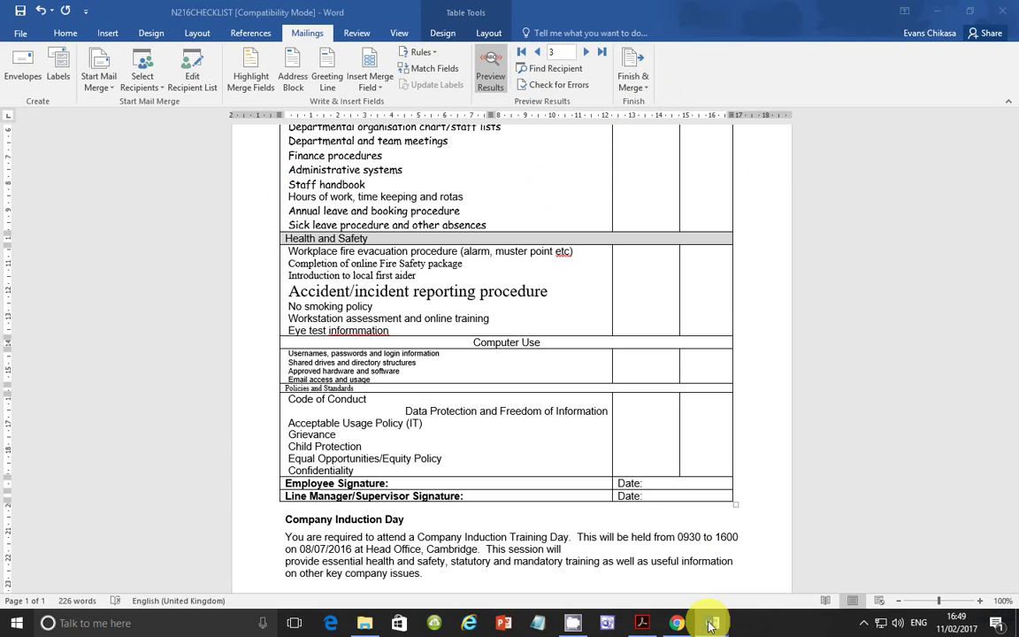
Bring up the exam paper in Acrobat and scroll past question 29 to question 30 on page 11
{"action": "left_click", "coordinate": [642, 623]}
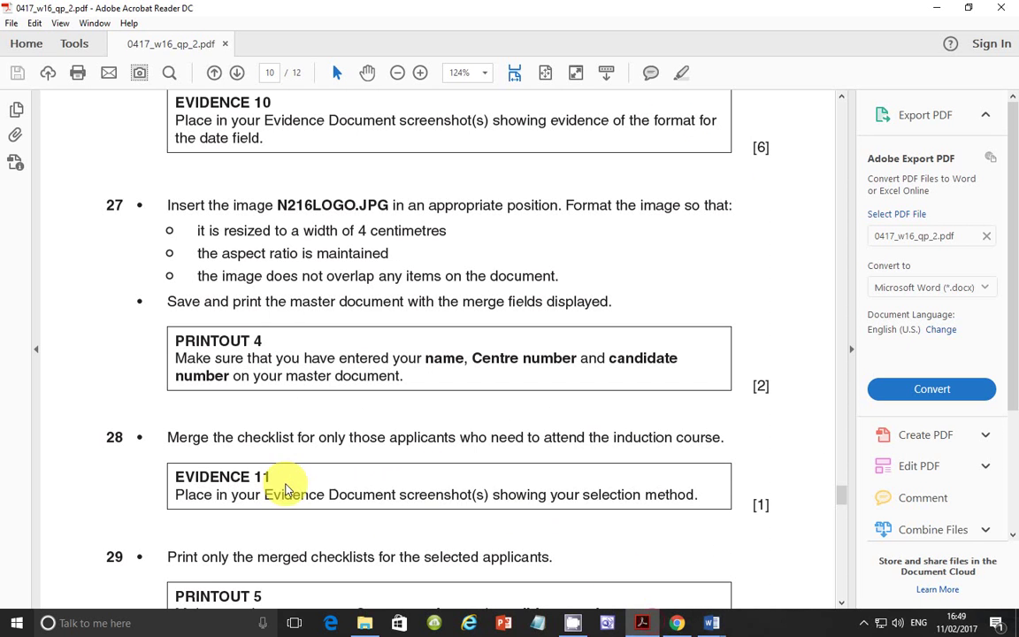
{"action": "scroll", "coordinate": [284, 478], "scroll_direction": "down", "scroll_amount": 2}
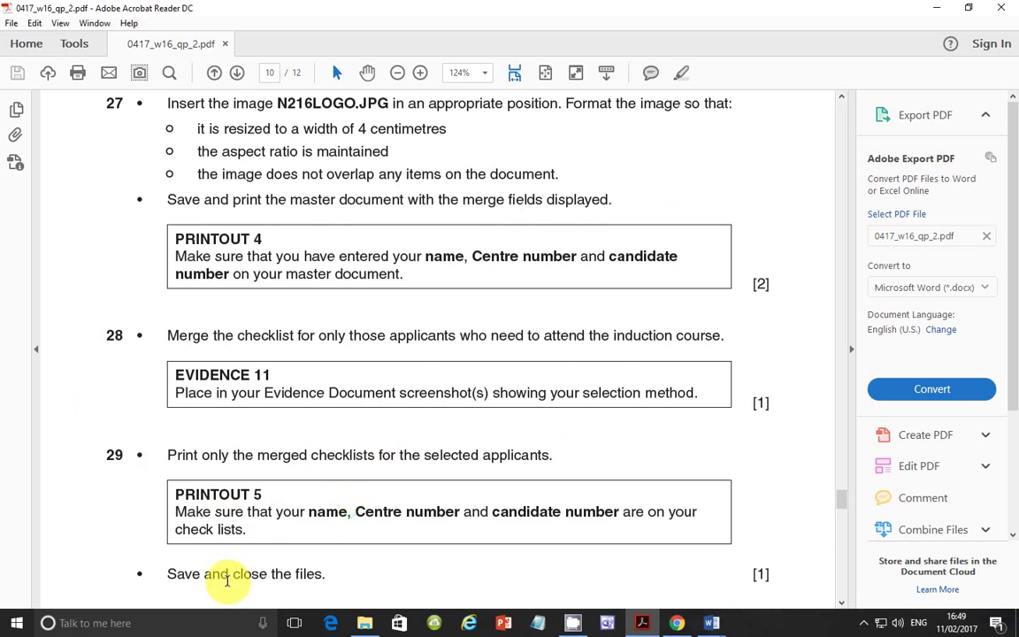
{"action": "scroll", "coordinate": [234, 573], "scroll_direction": "down", "scroll_amount": 3}
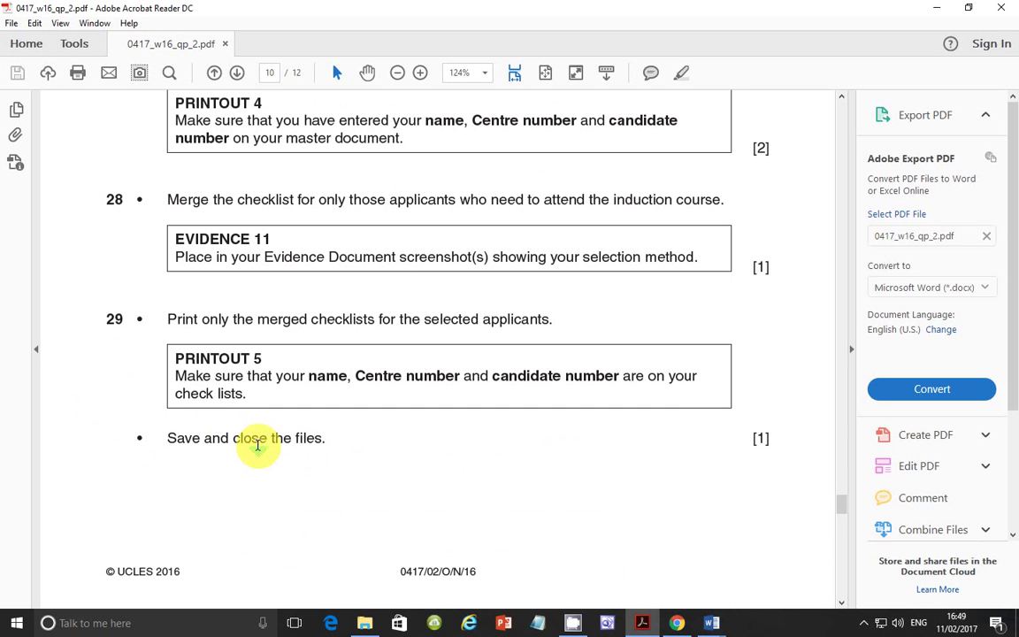
{"action": "scroll", "coordinate": [257, 444], "scroll_direction": "down", "scroll_amount": 6}
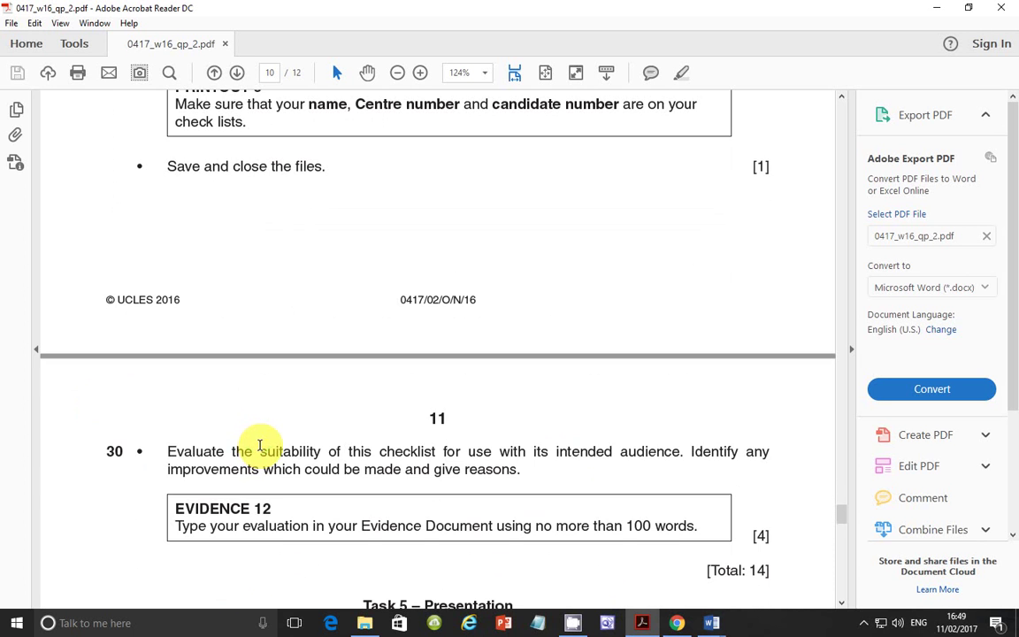
{"action": "scroll", "coordinate": [259, 445], "scroll_direction": "down", "scroll_amount": 2}
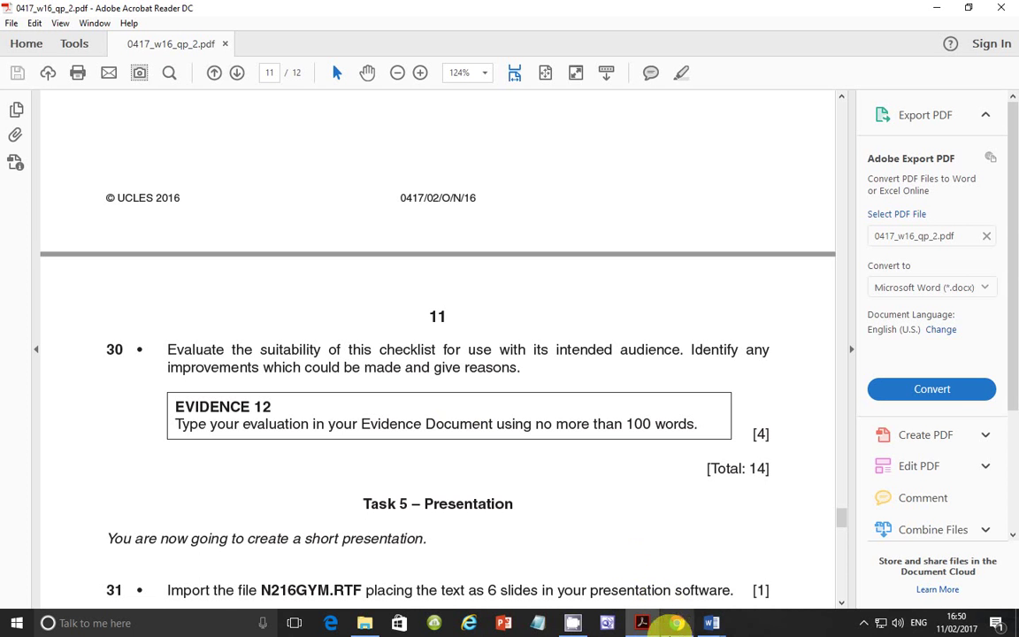
Add a blank line after "and reasons:" in N216EVIDENCE0001, then return to N216CHECKLIST
{"action": "mouse_move", "coordinate": [710, 626]}
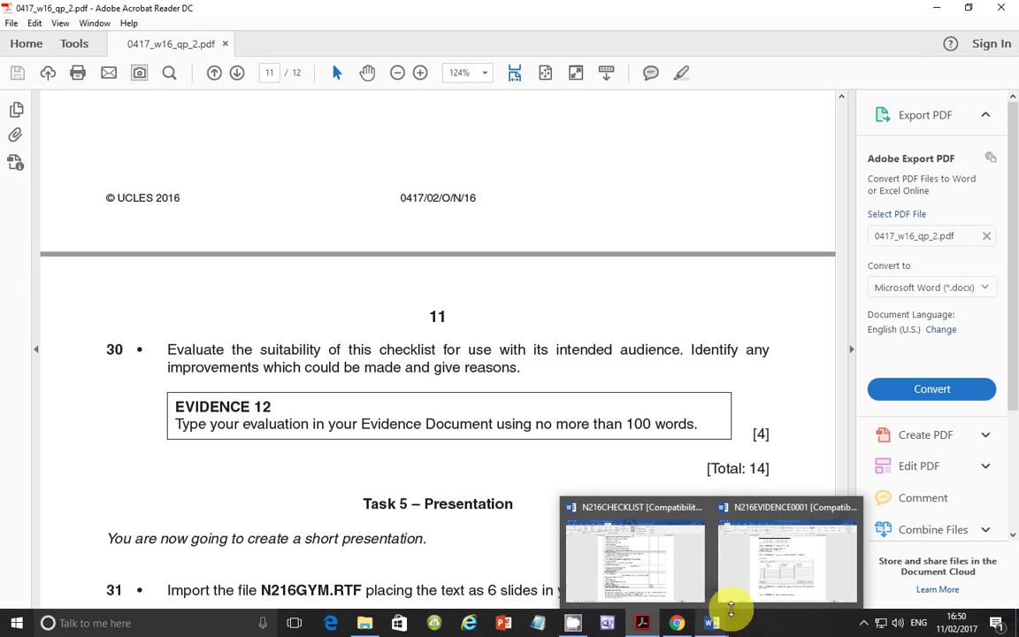
{"action": "left_click", "coordinate": [740, 594]}
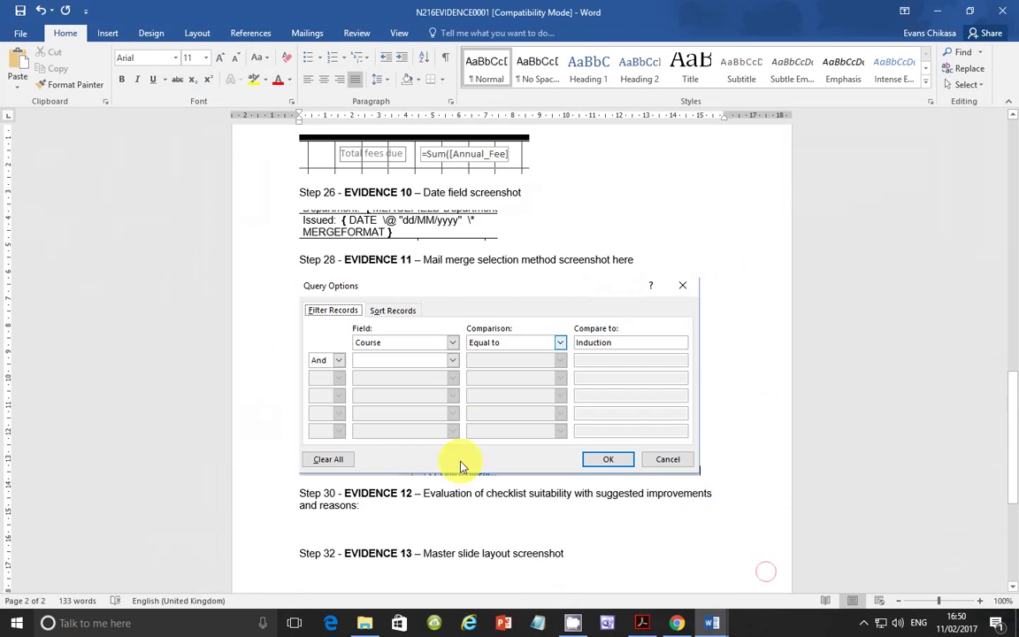
{"action": "scroll", "coordinate": [462, 460], "scroll_direction": "down", "scroll_amount": 3}
{"action": "left_click", "coordinate": [417, 370]}
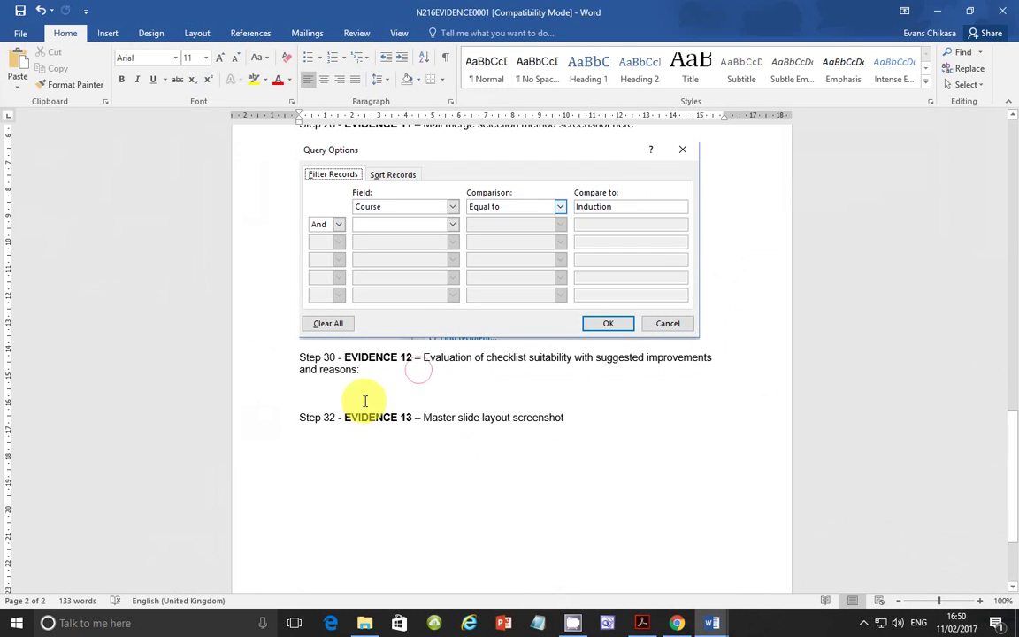
{"action": "key", "text": "Return"}
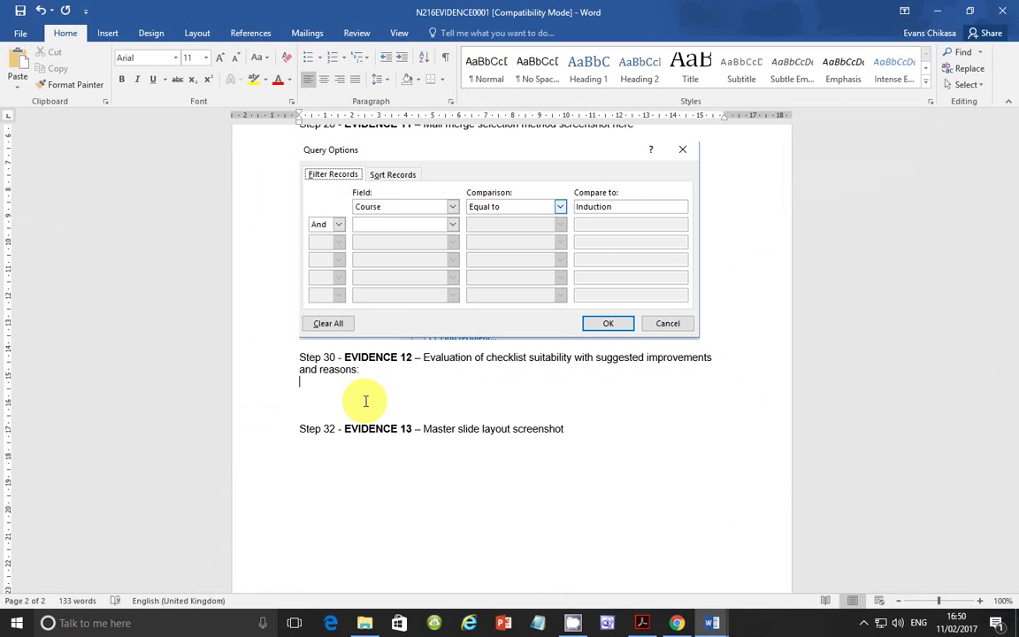
{"action": "mouse_move", "coordinate": [707, 618]}
{"action": "left_click", "coordinate": [607, 566]}
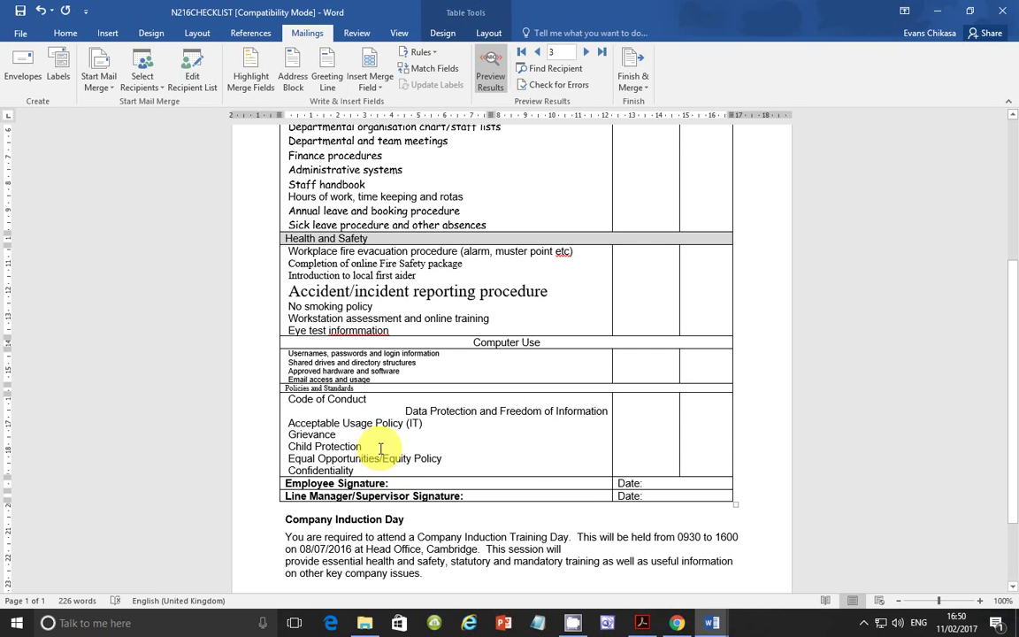
{"action": "scroll", "coordinate": [380, 448], "scroll_direction": "up", "scroll_amount": 5}
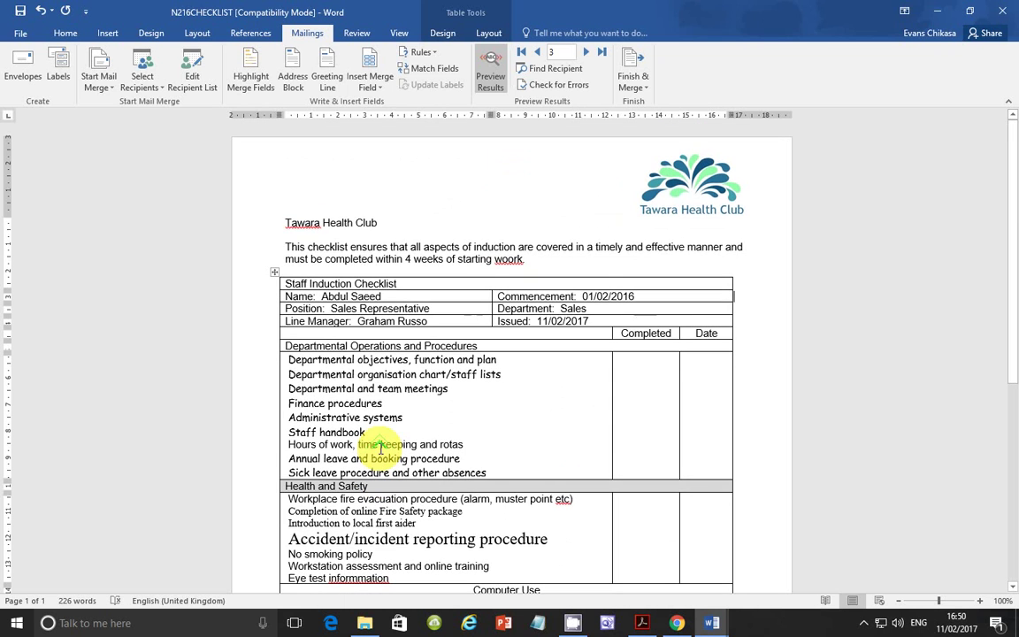
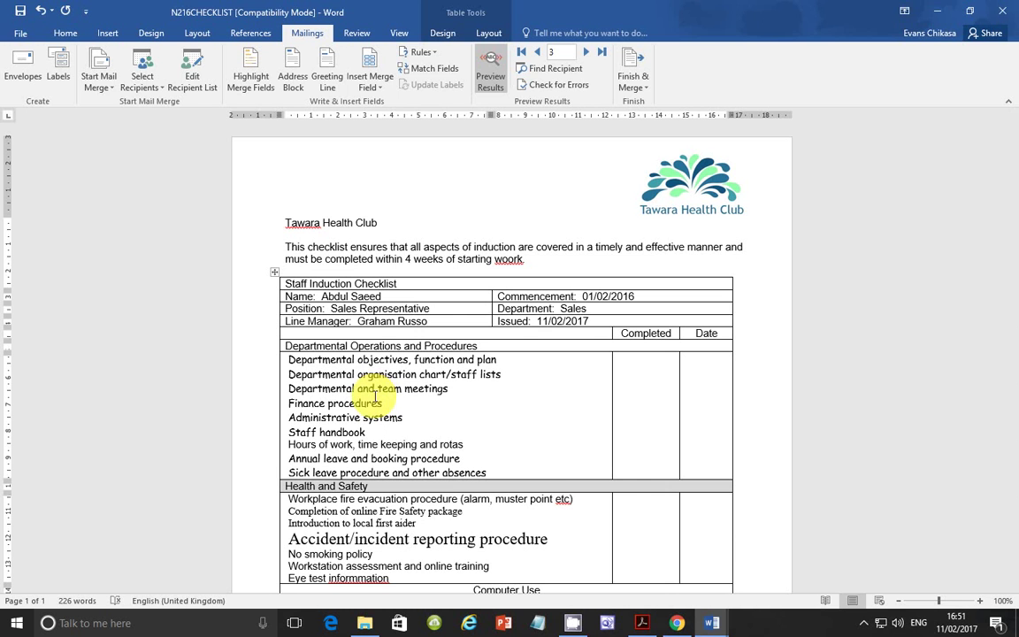
Bring the N216EVIDENCE0001 evidence document forward from the Word taskbar thumbnails
{"action": "left_click", "coordinate": [712, 622]}
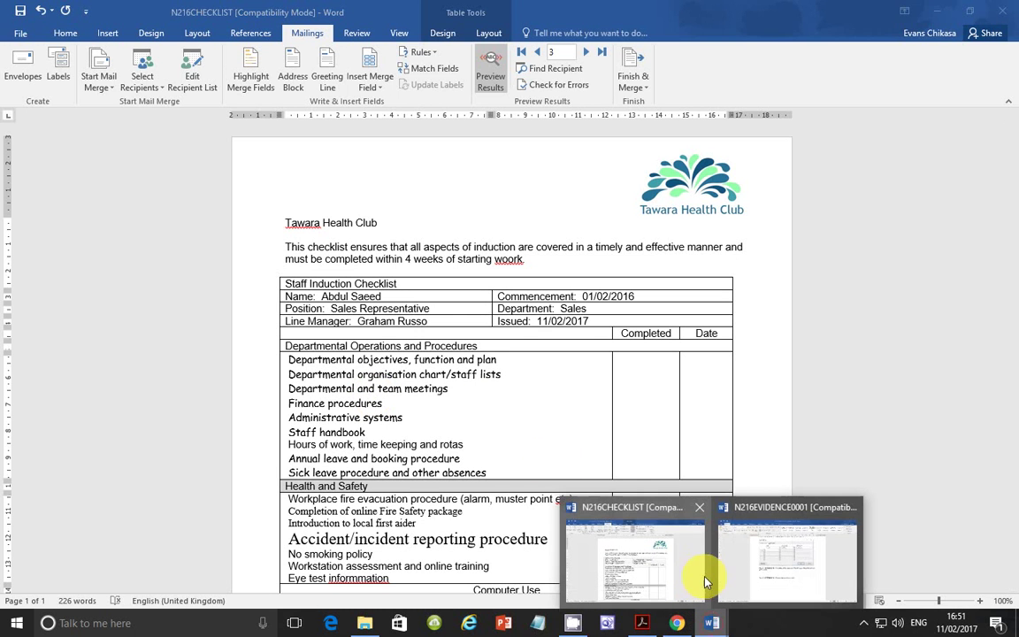
{"action": "left_click", "coordinate": [762, 567]}
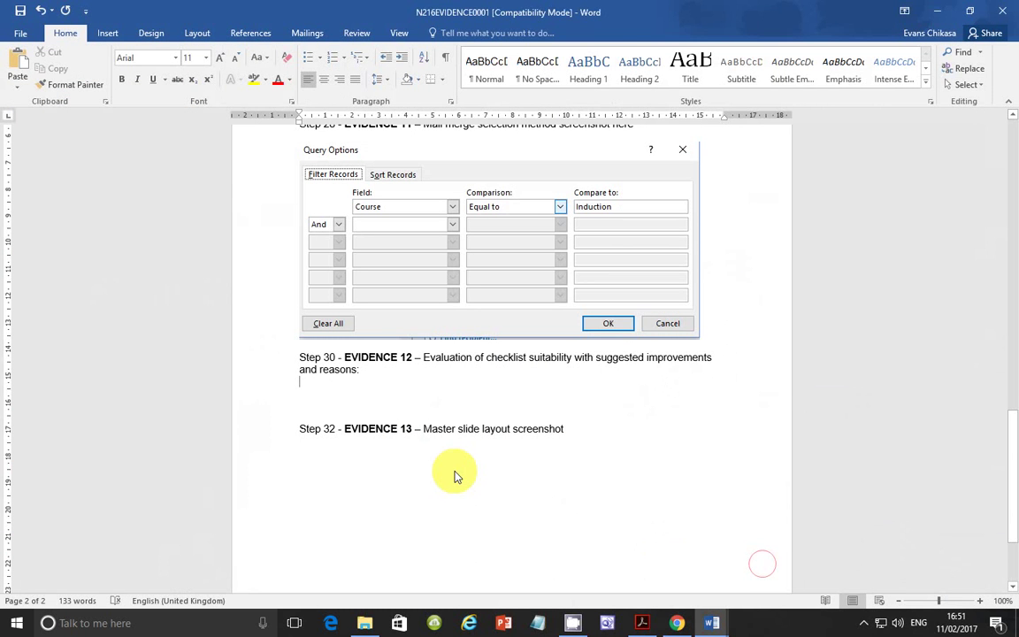
Type under Evidence 12 that font style and size are inconsistent; suggest one font and a larger heading
{"action": "type", "text": "Thee"}
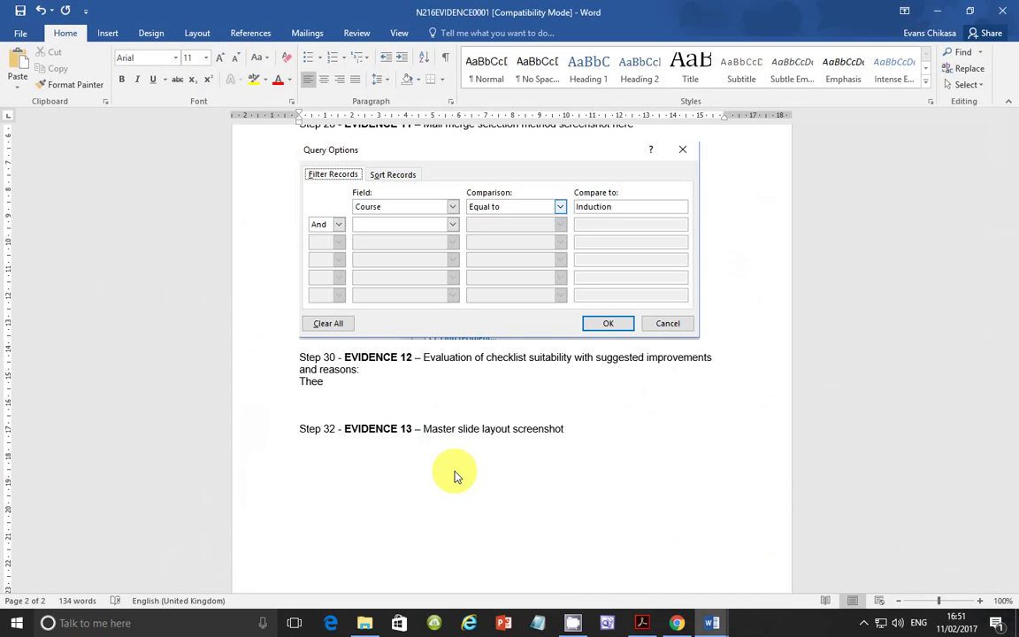
{"action": "key", "text": "BackSpace"}
{"action": "type", "text": "re is inconsistency"}
{"action": "key", "text": "BackSpace"}
{"action": "type", "text": "e in the"}
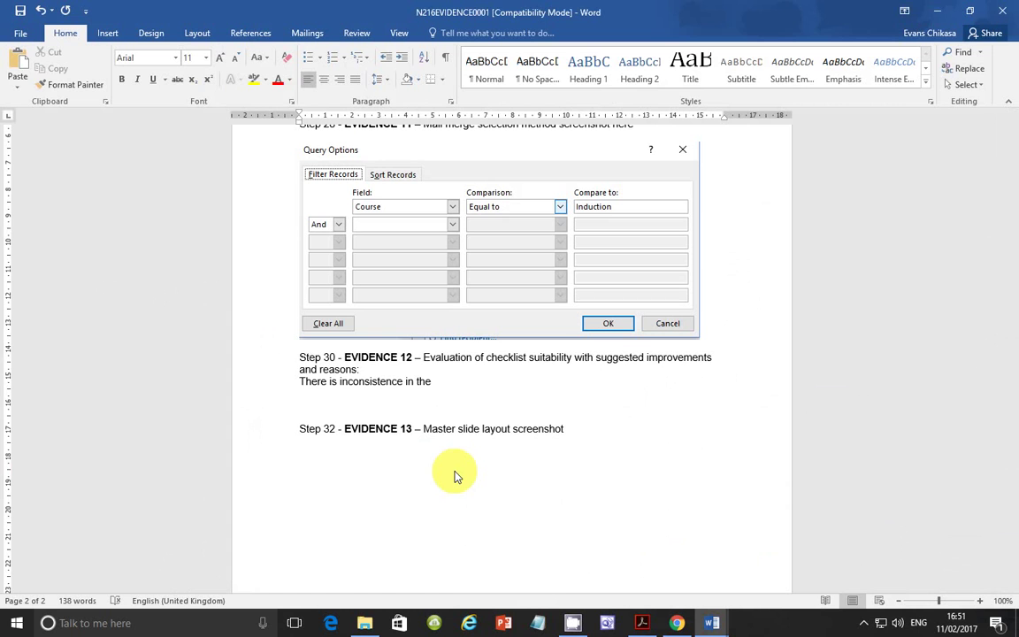
{"action": "type", "text": " font style and size"}
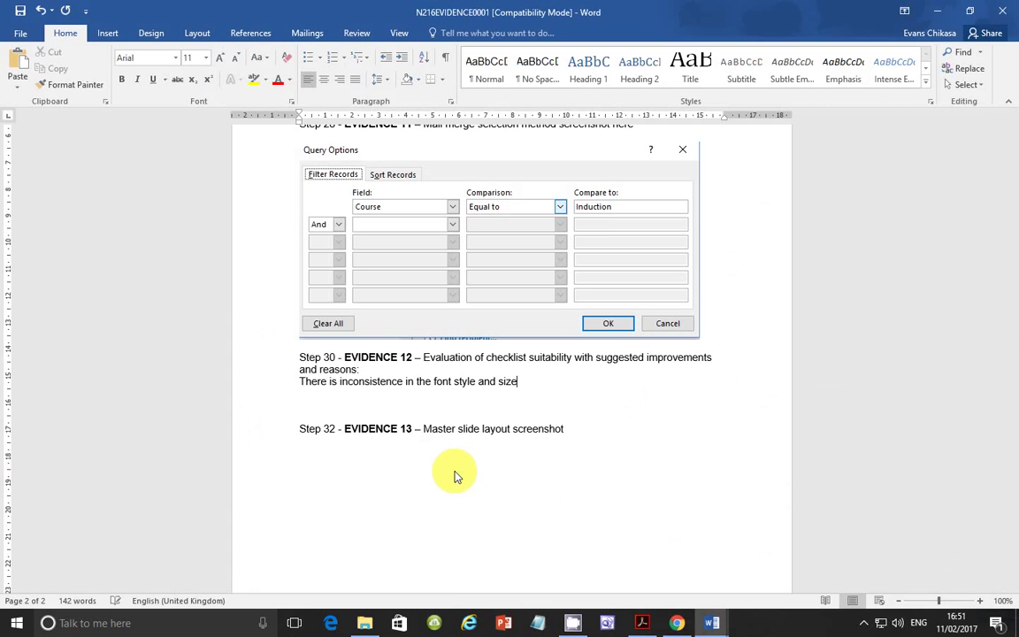
{"action": "type", "text": ". This can be improve"}
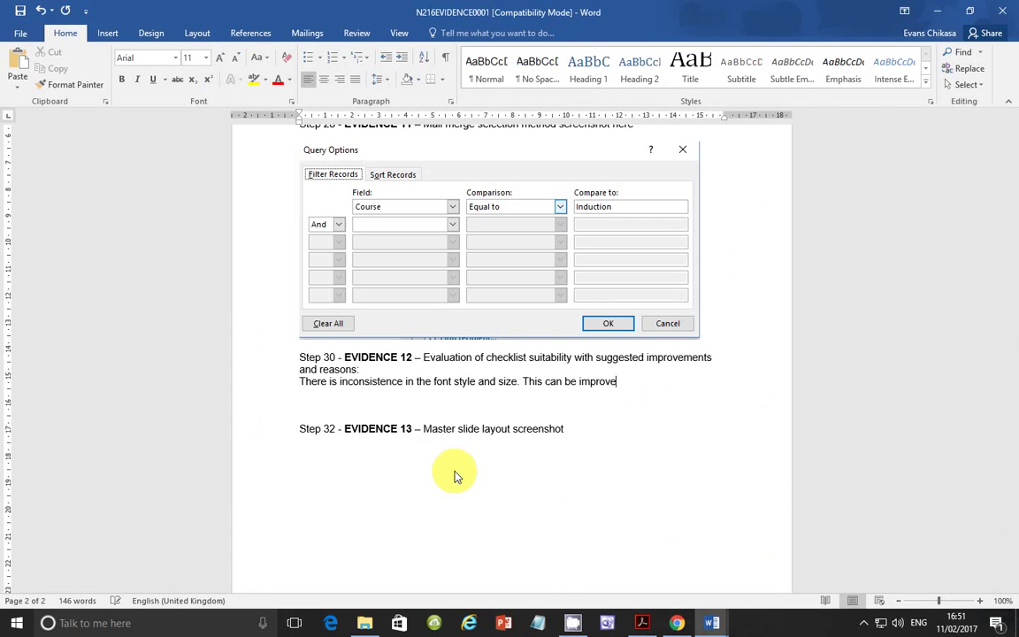
{"action": "type", "text": " by using one font style and s"}
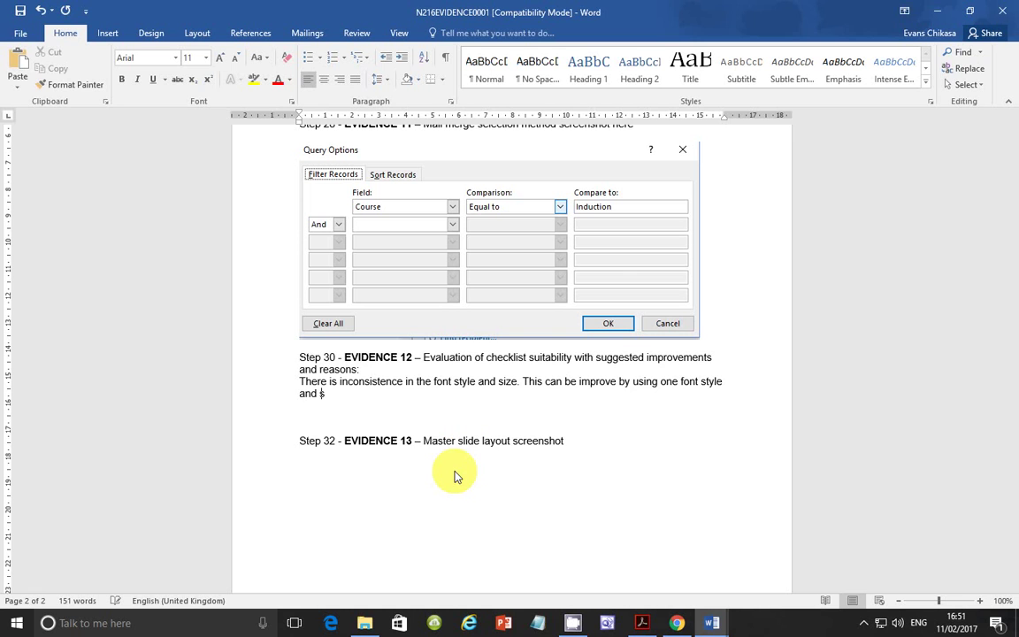
{"action": "type", "text": "ize. The heading"}
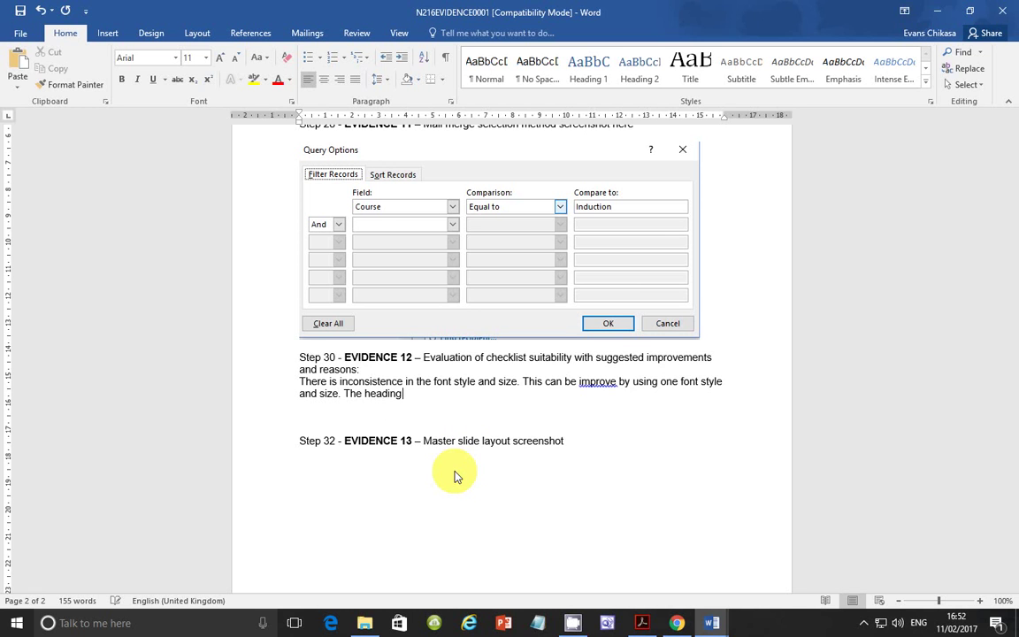
{"action": "type", "text": " or title can also be mab"}
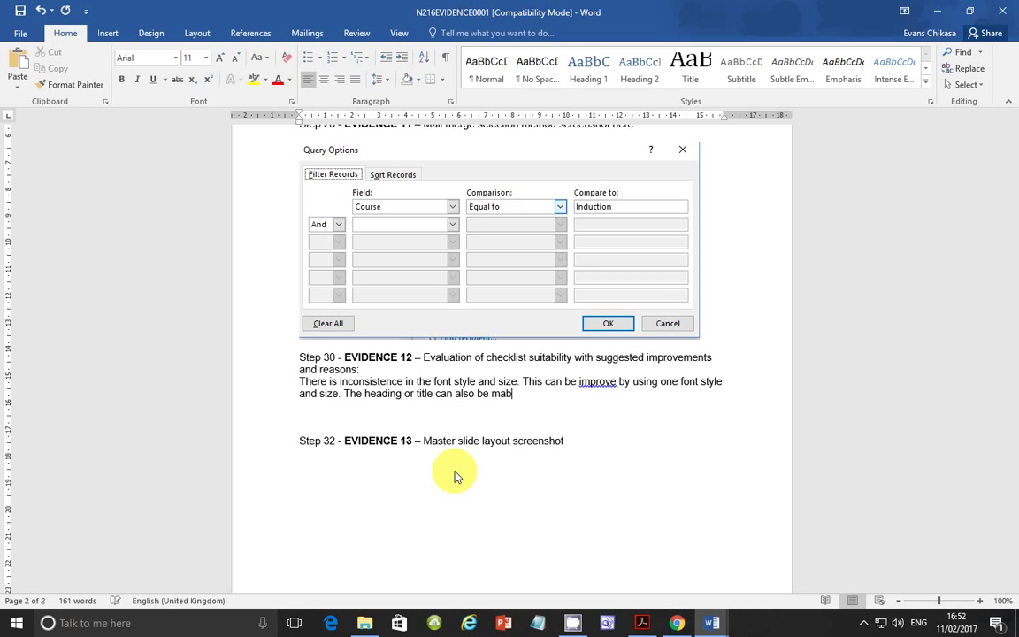
{"action": "type", "text": "le"}
{"action": "key", "text": "BackSpace"}
{"action": "key", "text": "BackSpace"}
{"action": "key", "text": "BackSpace"}
{"action": "key", "text": "BackSpace"}
{"action": "type", "text": "de"}
{"action": "key", "text": "BackSpace"}
{"action": "type", "text": "larger"}
Correct 'improve' to 'improved', end the text with a full stop, and return to N216CHECKLIST
{"action": "left_click", "coordinate": [616, 381]}
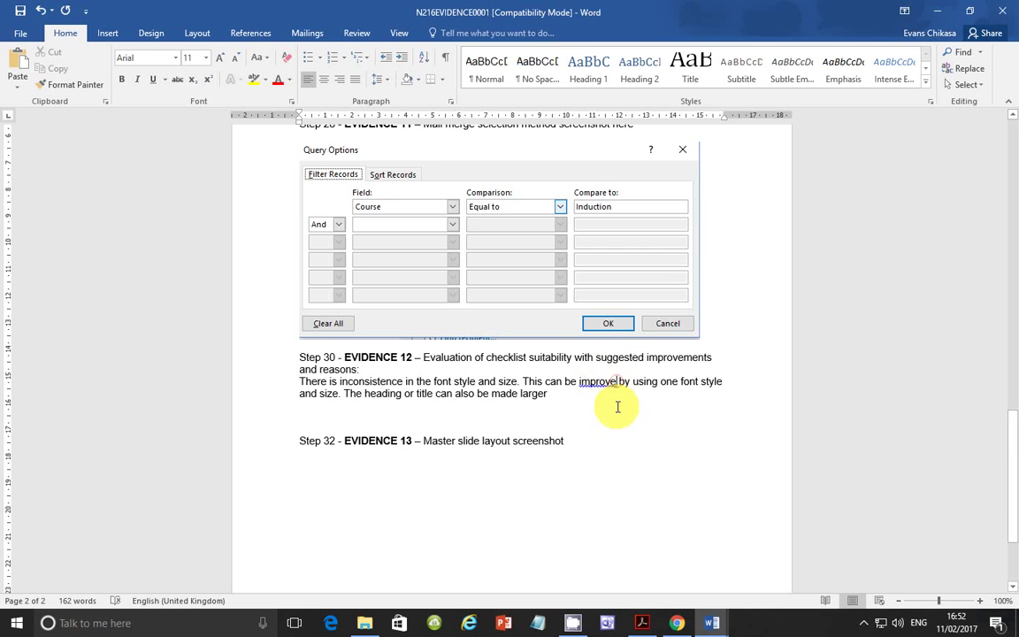
{"action": "type", "text": "d"}
{"action": "left_click", "coordinate": [613, 390]}
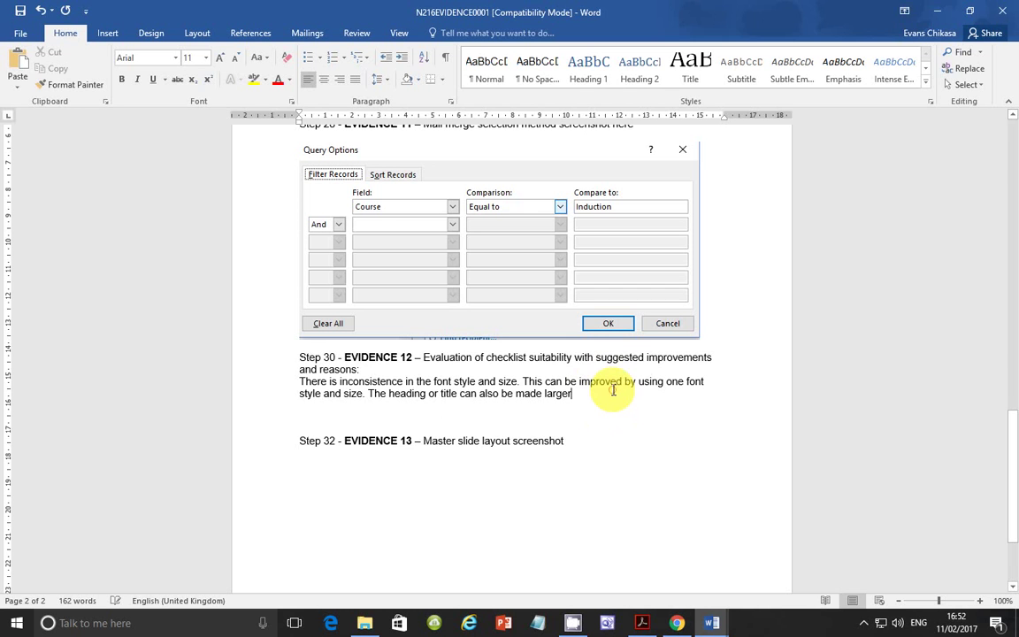
{"action": "type", "text": "."}
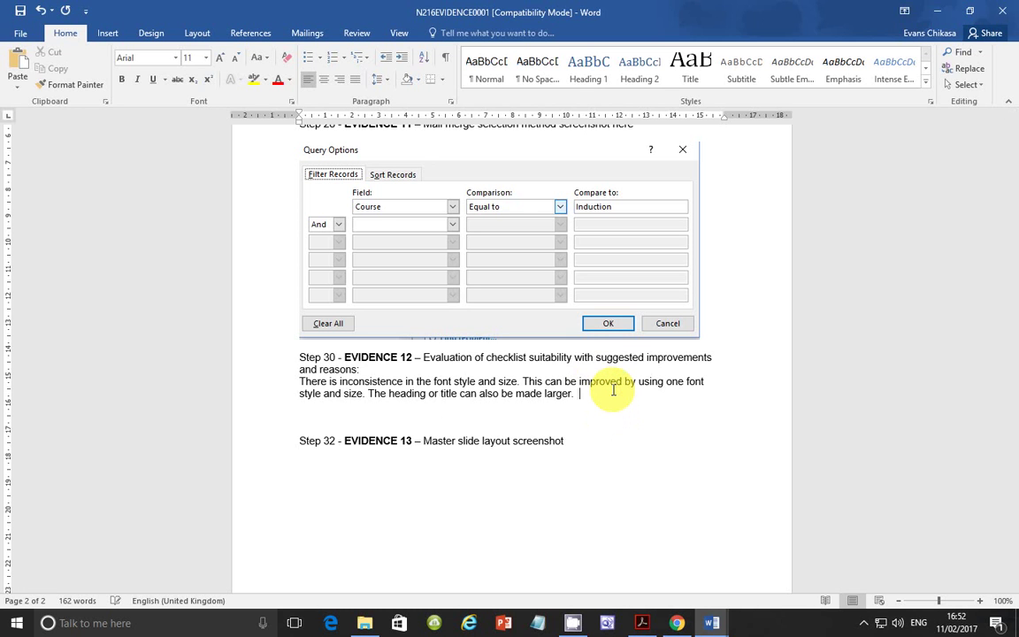
{"action": "mouse_move", "coordinate": [712, 623]}
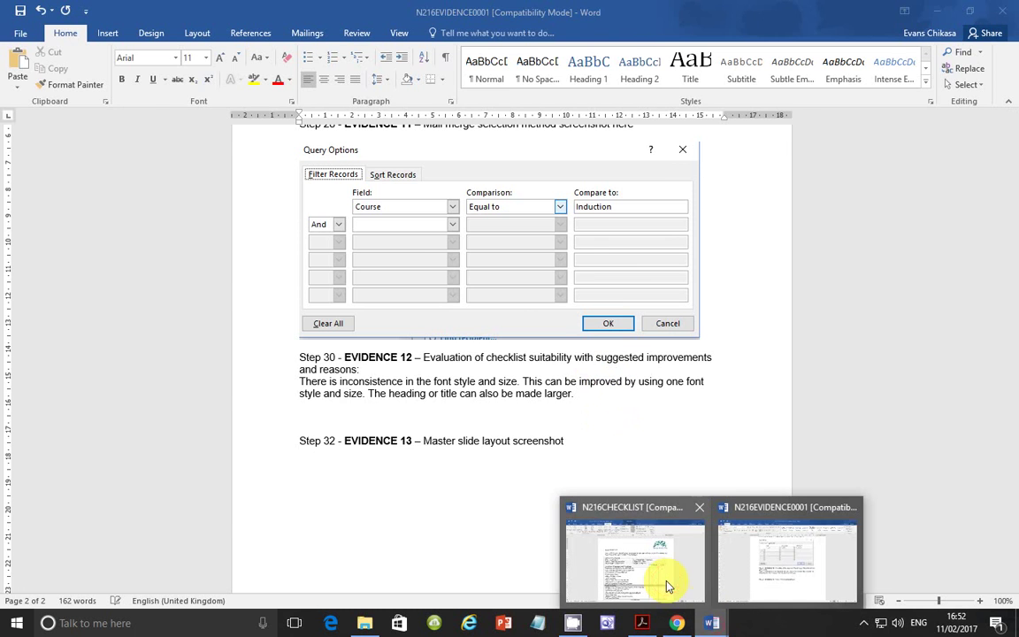
{"action": "left_click", "coordinate": [667, 583]}
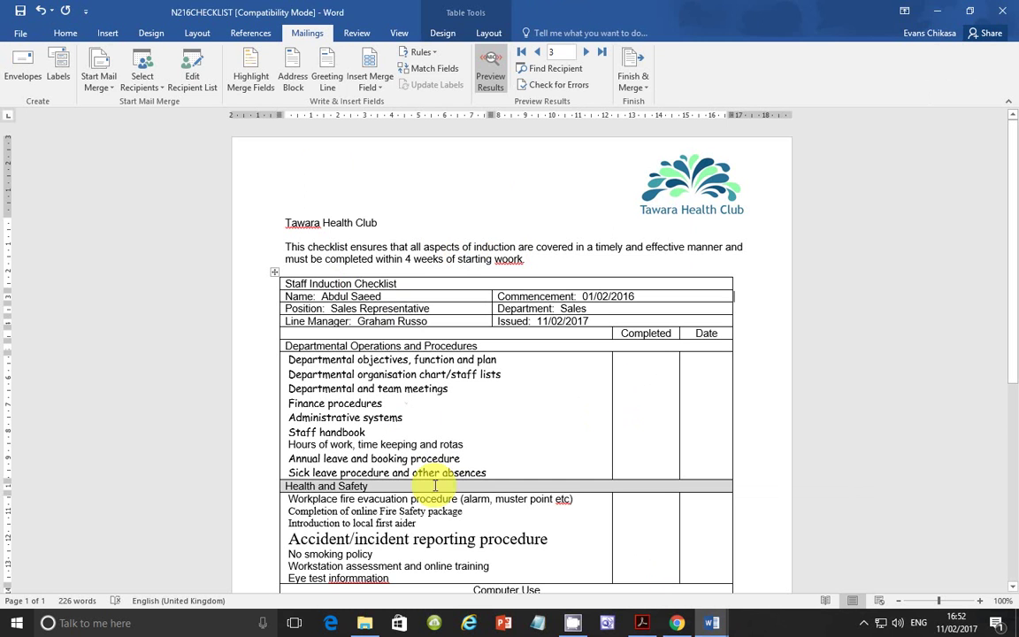
Look over the induction checklist, then bring the N216EVIDENCE0001 document back to the front
{"action": "left_click", "coordinate": [648, 624]}
{"action": "left_click", "coordinate": [650, 623]}
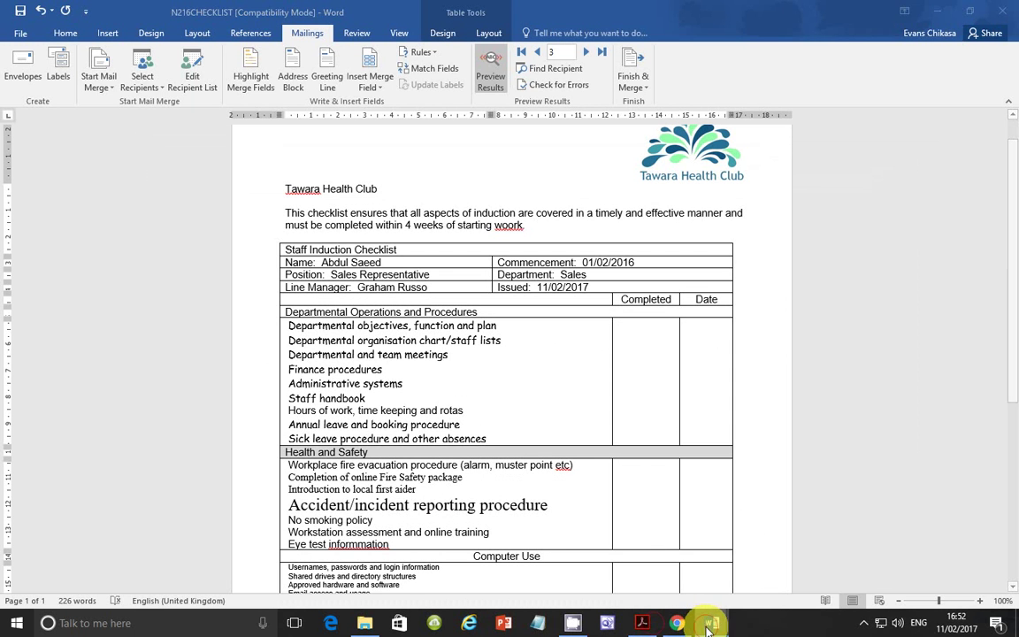
{"action": "left_click", "coordinate": [643, 575]}
{"action": "scroll", "coordinate": [528, 500], "scroll_direction": "down", "scroll_amount": 2}
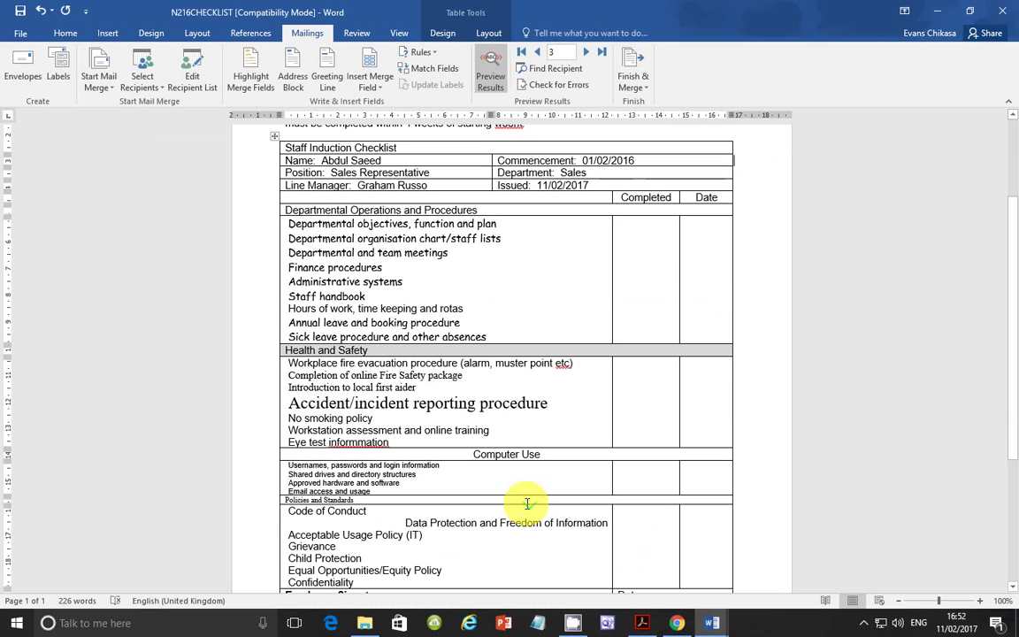
{"action": "mouse_move", "coordinate": [746, 624]}
{"action": "left_click", "coordinate": [724, 574]}
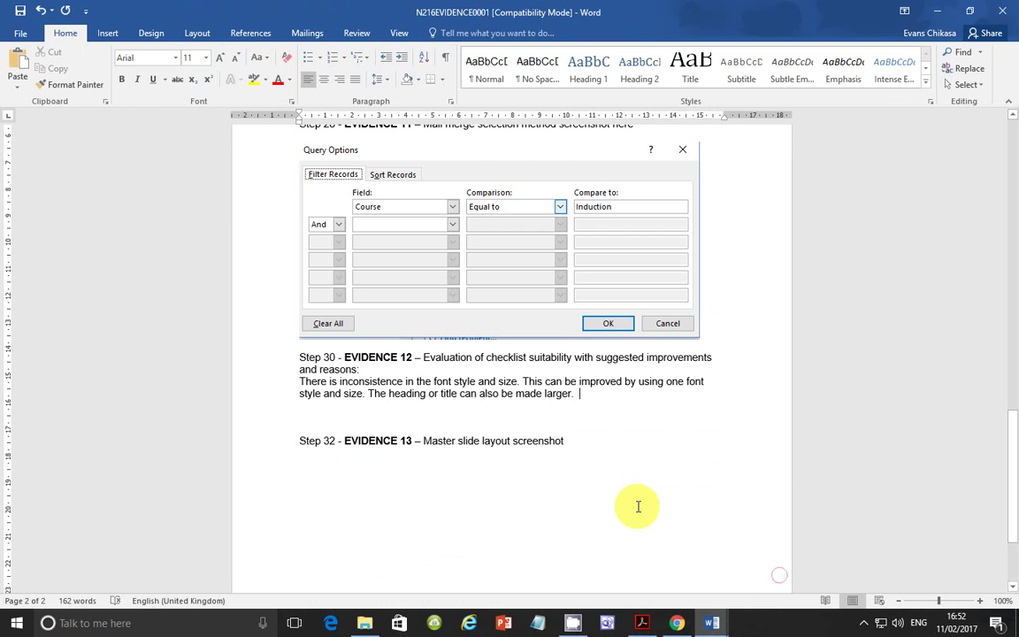
Add 'The document has a number of errors. The author should have proof read the document before printing'
{"action": "type", "text": "The d"}
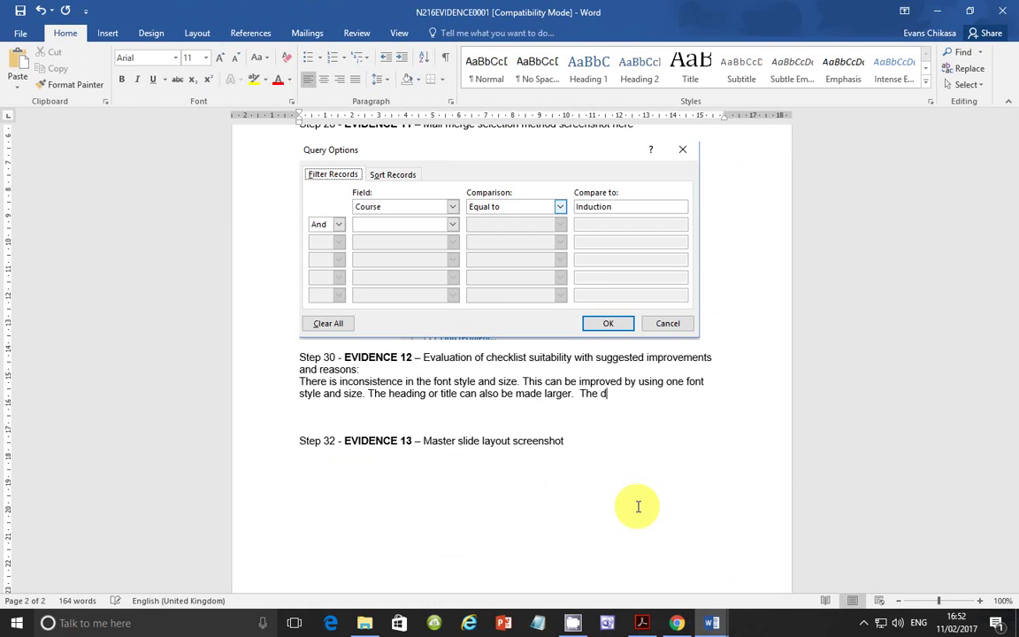
{"action": "type", "text": "ocument has a numbe r"}
{"action": "key", "text": "BackSpace"}
{"action": "key", "text": "BackSpace"}
{"action": "type", "text": "r of"}
{"action": "key", "text": "BackSpace"}
{"action": "key", "text": "BackSpace"}
{"action": "key", "text": "BackSpace"}
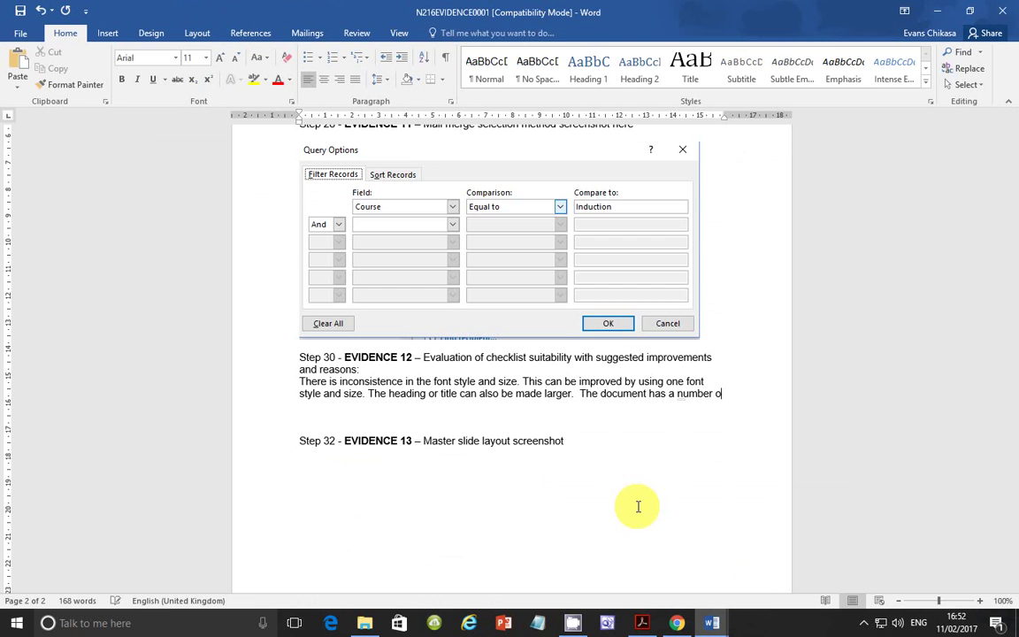
{"action": "type", "text": "of err"}
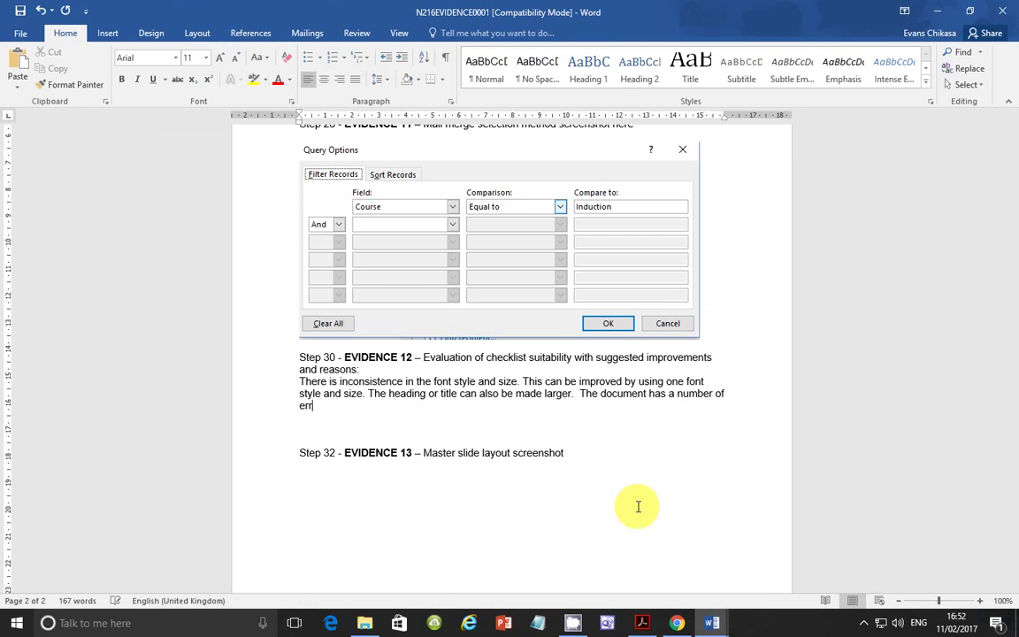
{"action": "type", "text": "ors. The author should have proof re"}
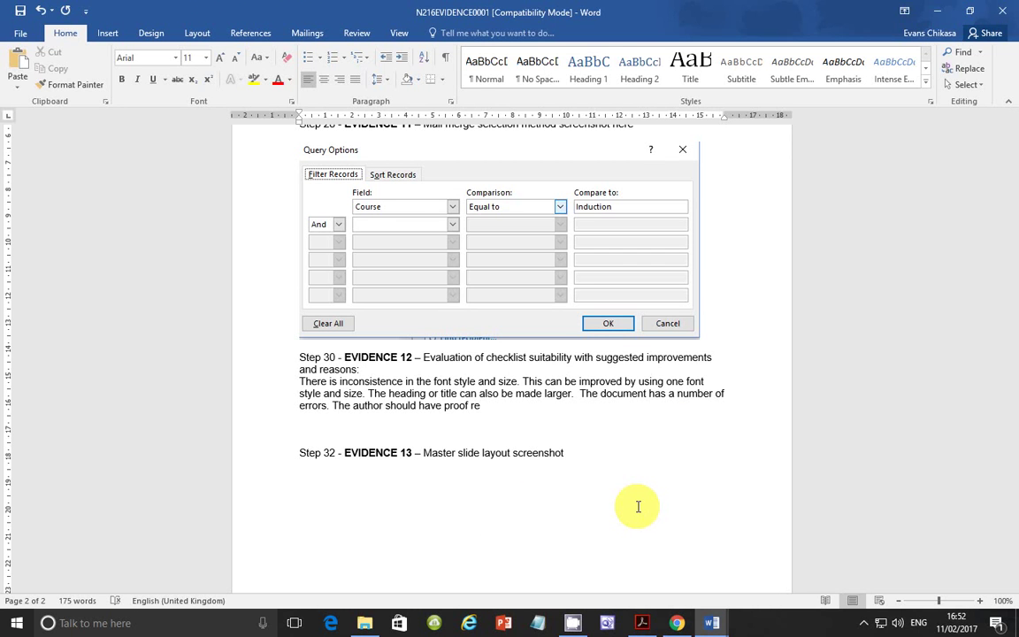
{"action": "type", "text": "ad the document be"}
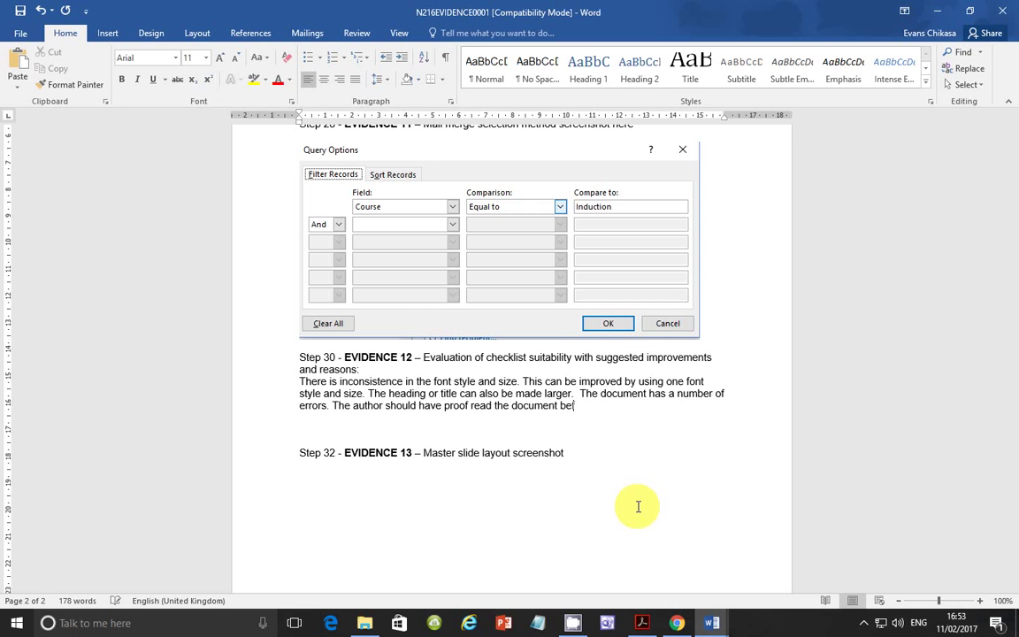
{"action": "type", "text": "fore printing"}
Switch to the N216CHECKLIST document, then bring the exam paper PDF up in Acrobat Reader
{"action": "mouse_move", "coordinate": [712, 622]}
{"action": "left_click", "coordinate": [675, 574]}
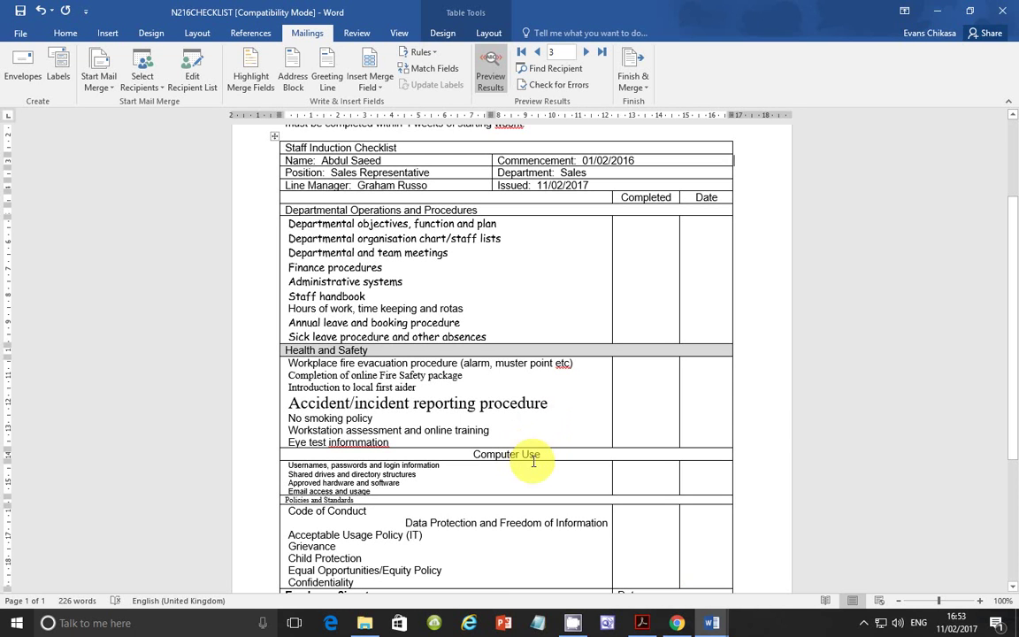
{"action": "mouse_move", "coordinate": [712, 621]}
{"action": "mouse_move", "coordinate": [719, 577]}
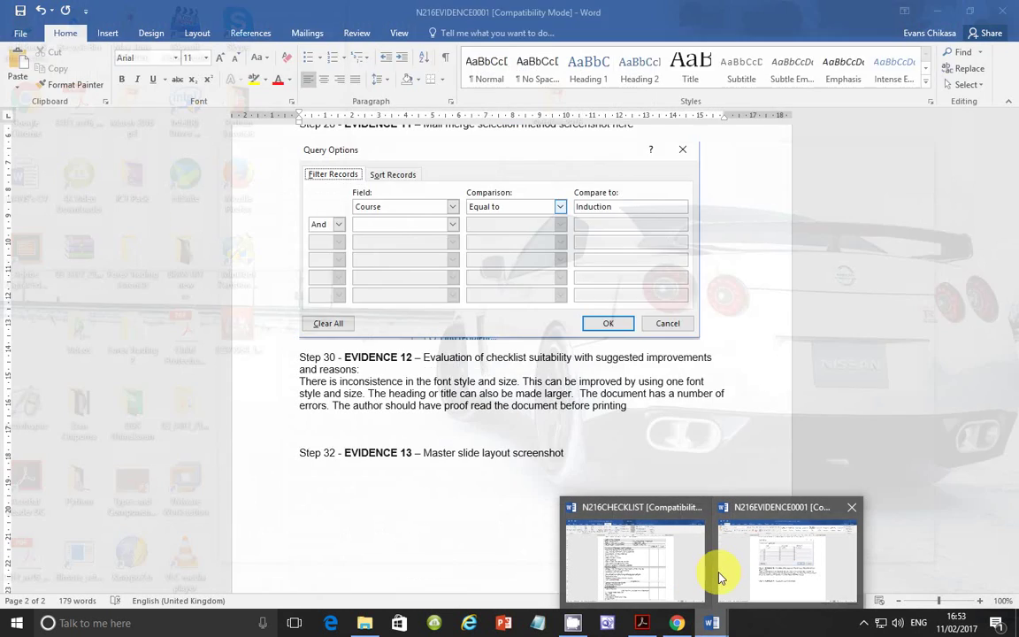
{"action": "left_click", "coordinate": [652, 624]}
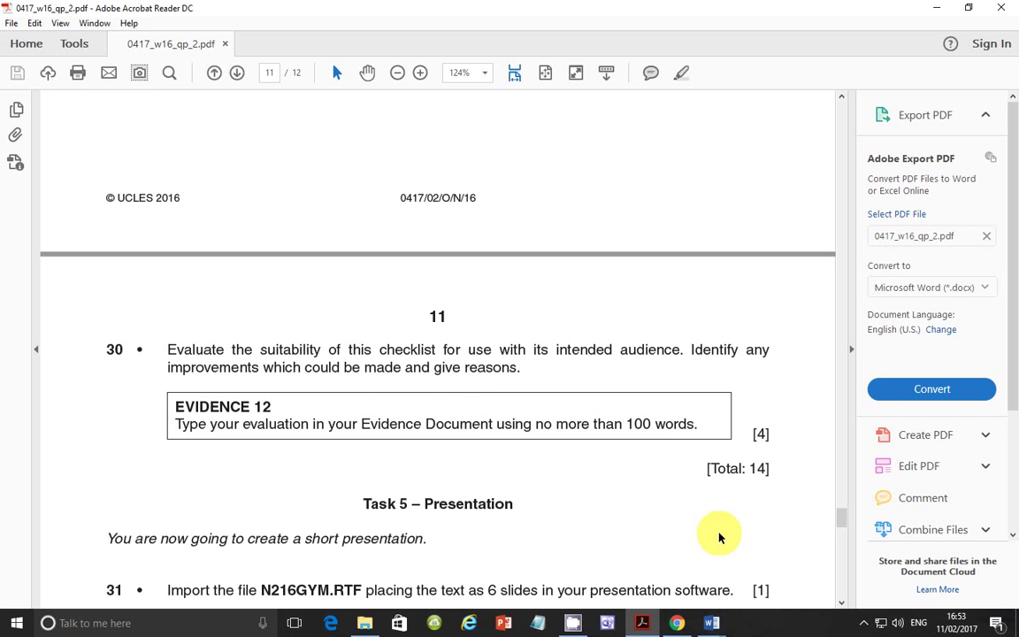
Open the CamStudio recorder window from the hidden system-tray icons
{"action": "left_click", "coordinate": [864, 619]}
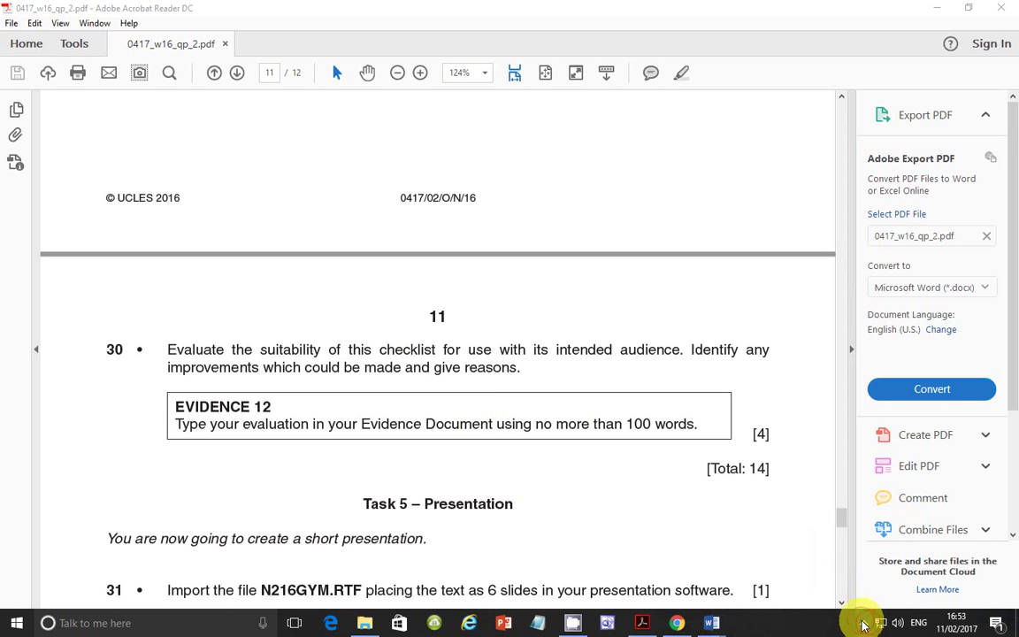
{"action": "left_click", "coordinate": [864, 621]}
{"action": "left_click", "coordinate": [837, 567]}
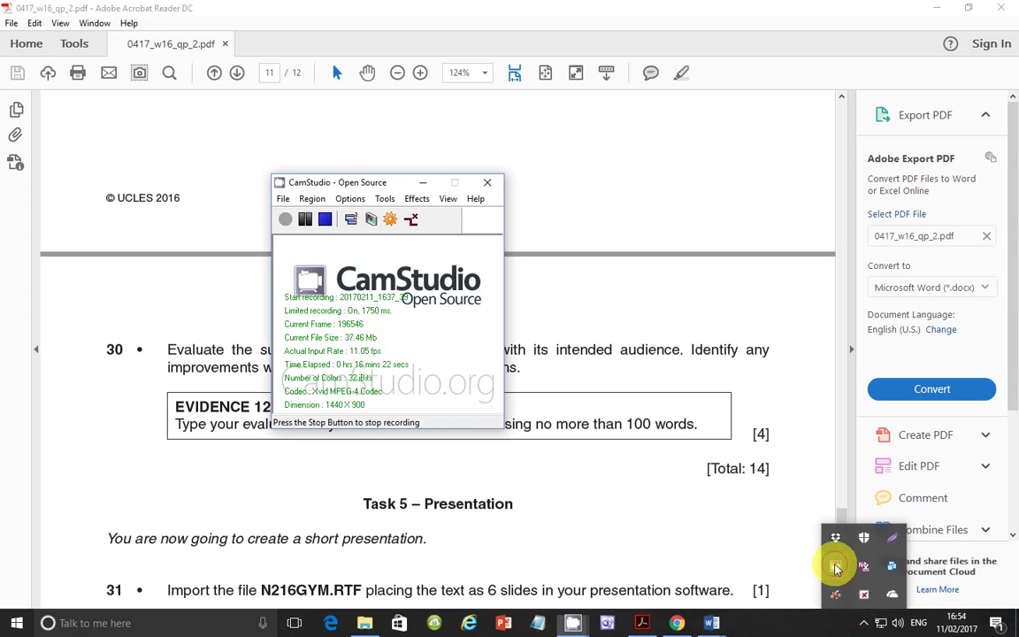